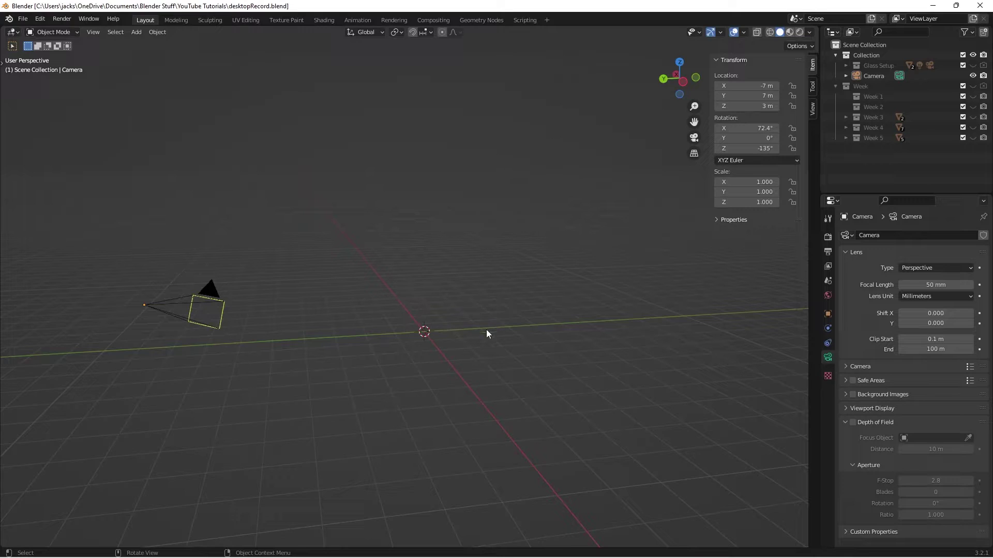
# Step: Add a cube mesh at the world origin and look at it through the scene camera
pyautogui.hotkey('shift', 'a')
pyautogui.moveTo(476, 326)
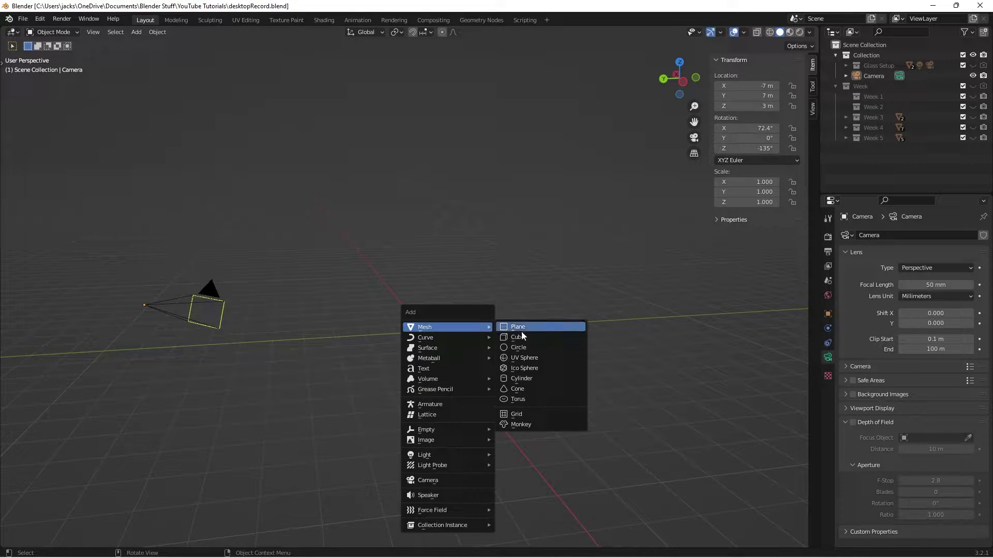
pyautogui.click(532, 339)
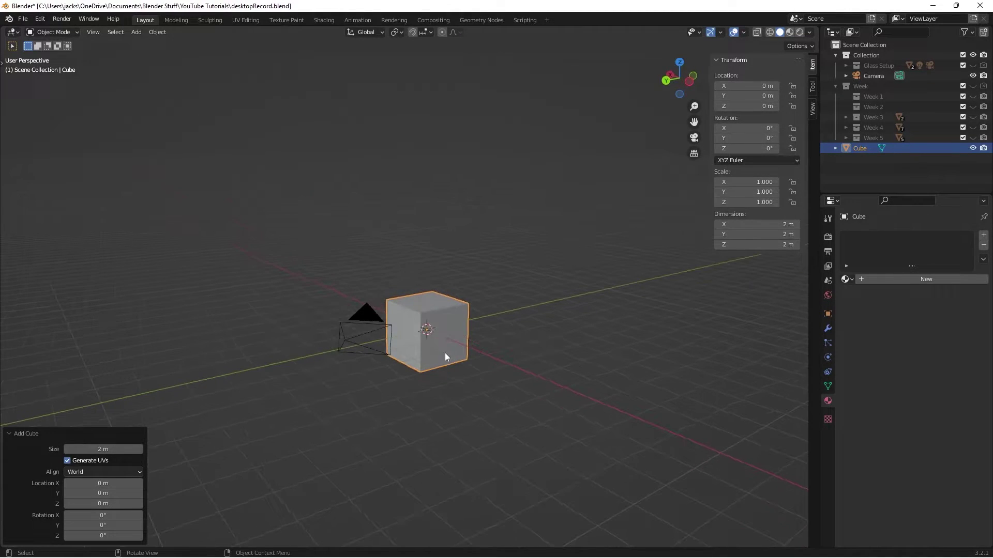
pyautogui.press('KP_0')
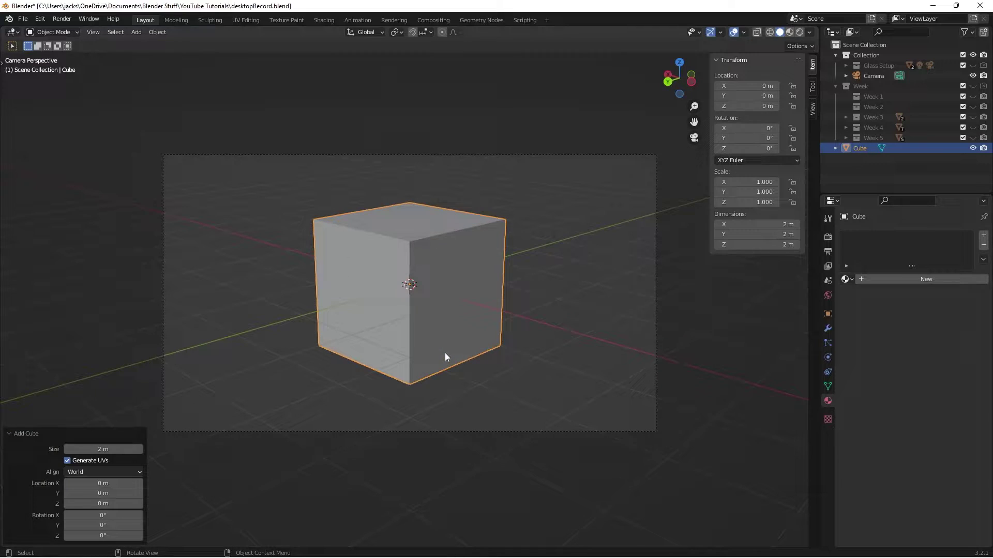
# Step: Set the camera's focal length to 70 mm and save the file
pyautogui.click(480, 432)
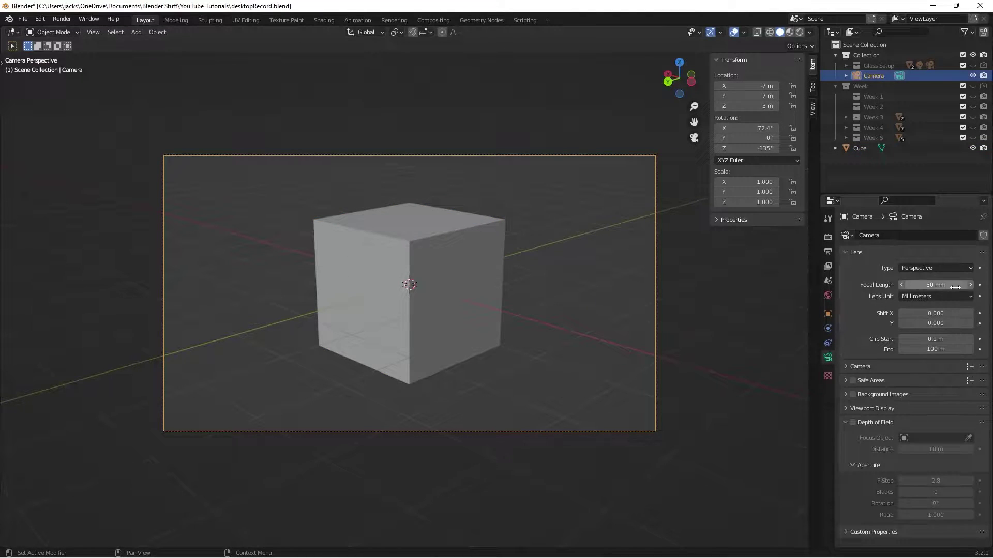
pyautogui.click(936, 285)
pyautogui.write('70')
pyautogui.press('Return')
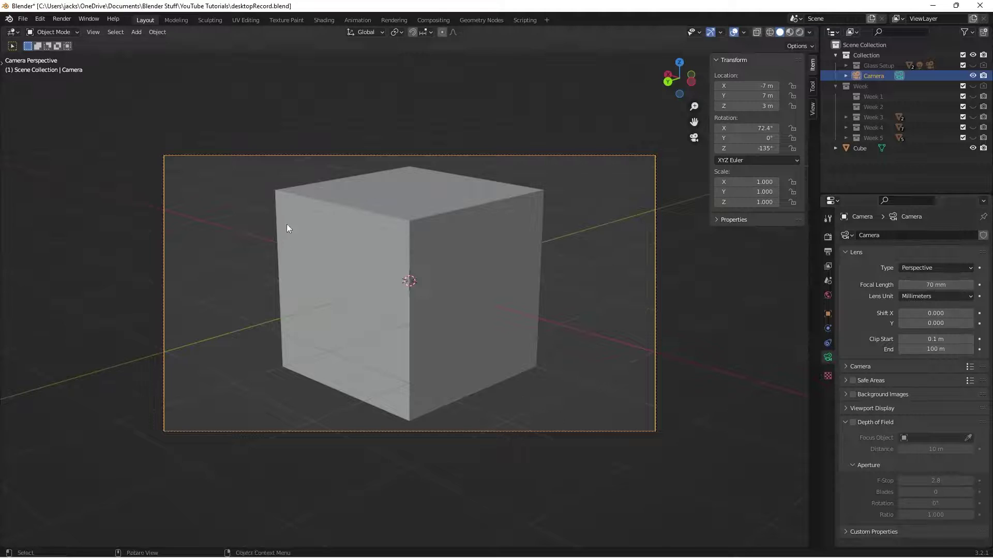
pyautogui.click(552, 383)
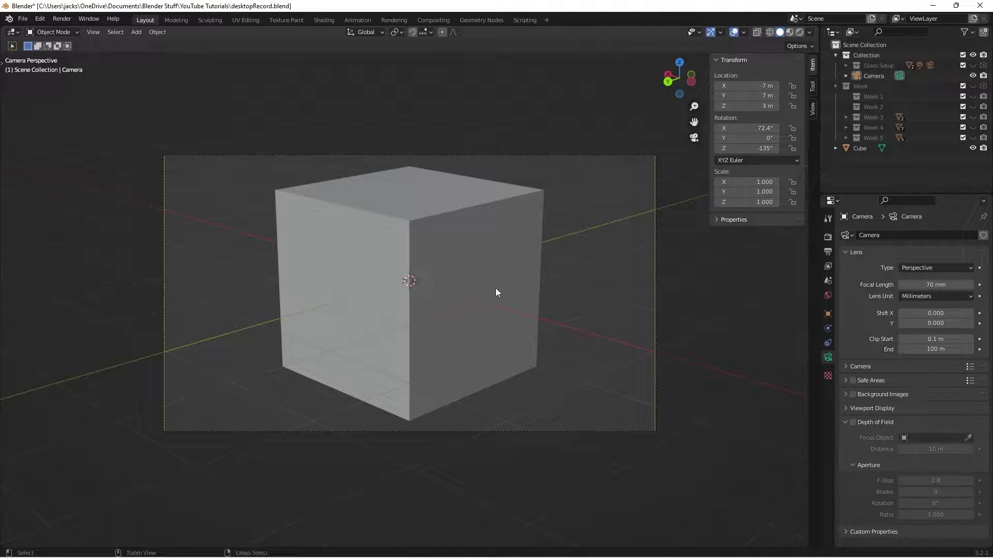
pyautogui.hotkey('ctrl', 's')
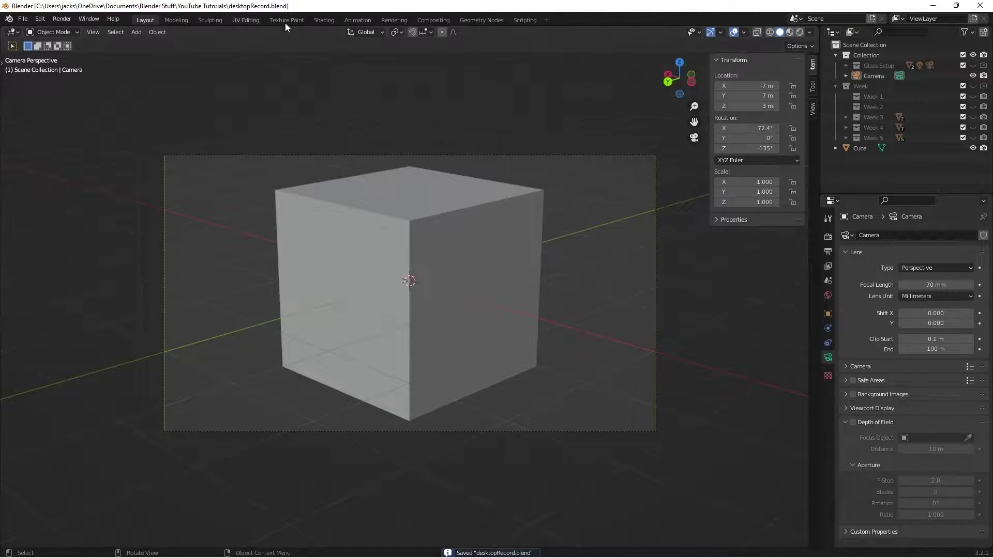
# Step: In the Shading workspace, show the camera view with rendered shading and set the render engine to Eevee
pyautogui.click(324, 20)
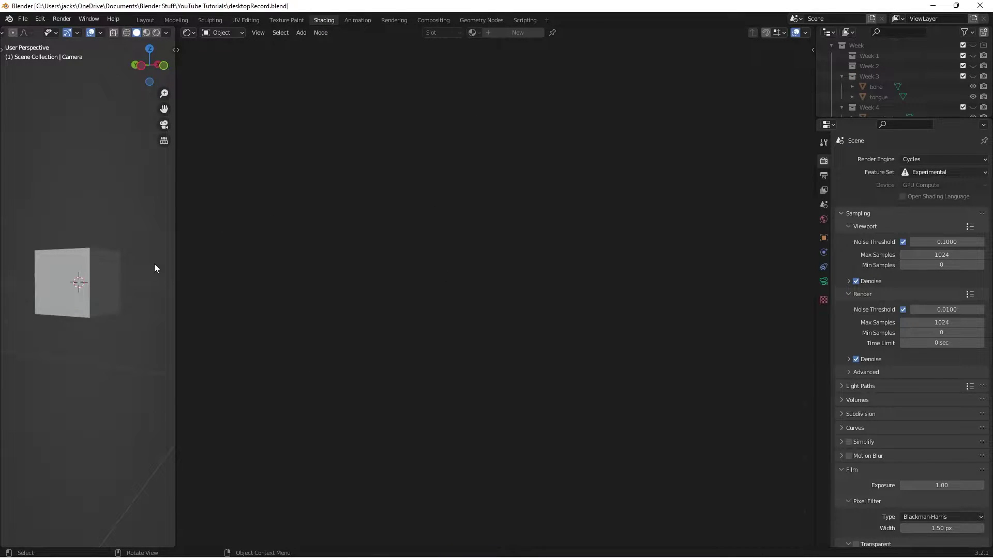
pyautogui.press('KP_0')
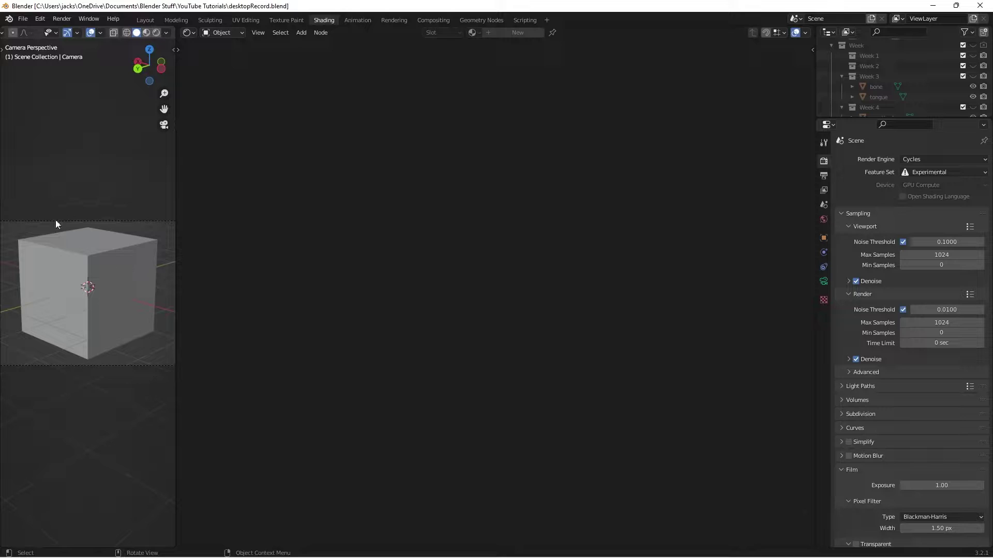
pyautogui.click(157, 33)
pyautogui.click(163, 33)
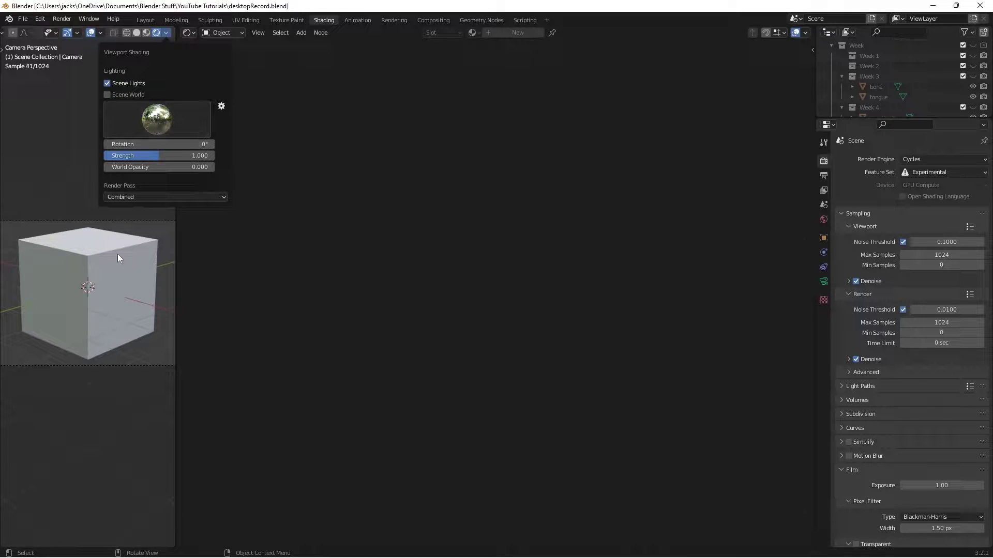
pyautogui.click(941, 159)
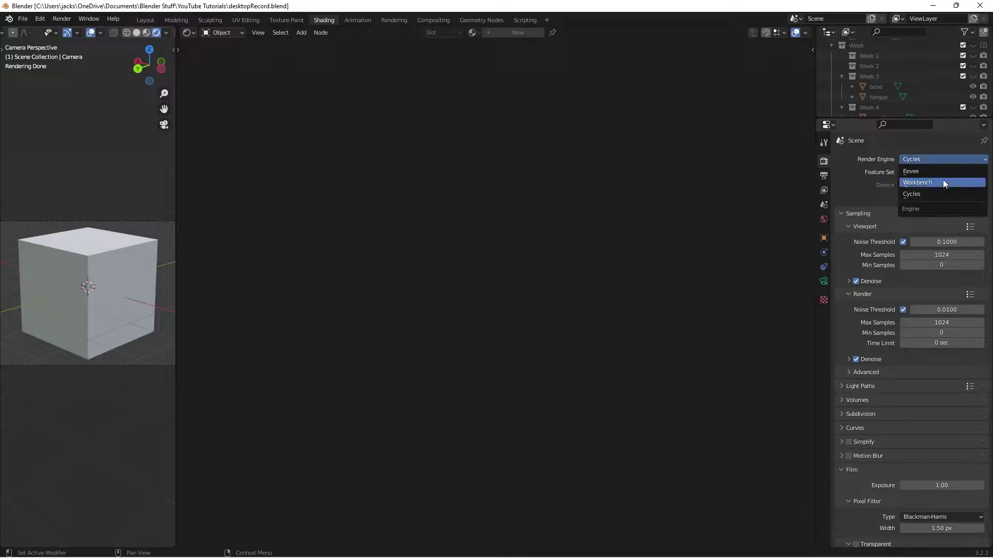
pyautogui.click(938, 181)
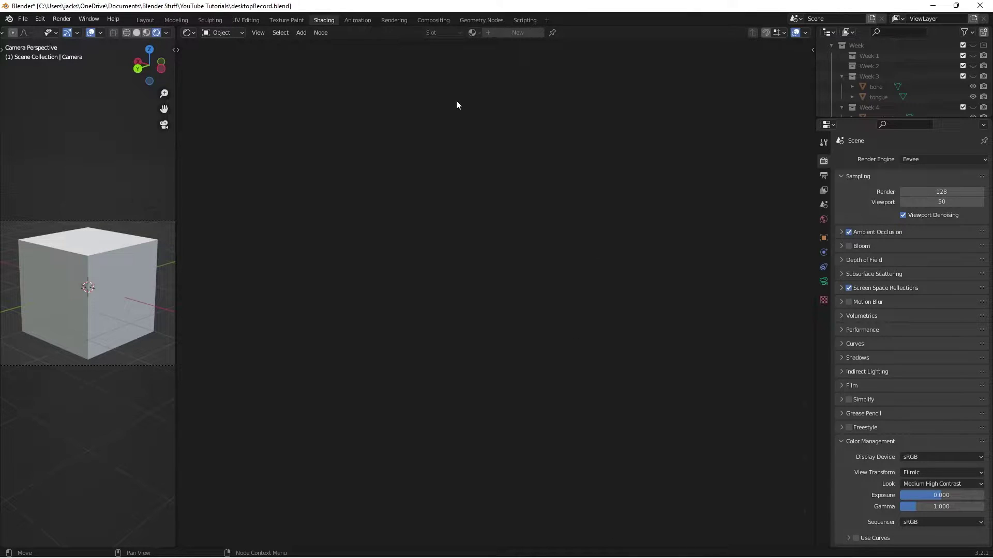
# Step: Create a new material on the cube and name it mosaicTile
pyautogui.click(108, 267)
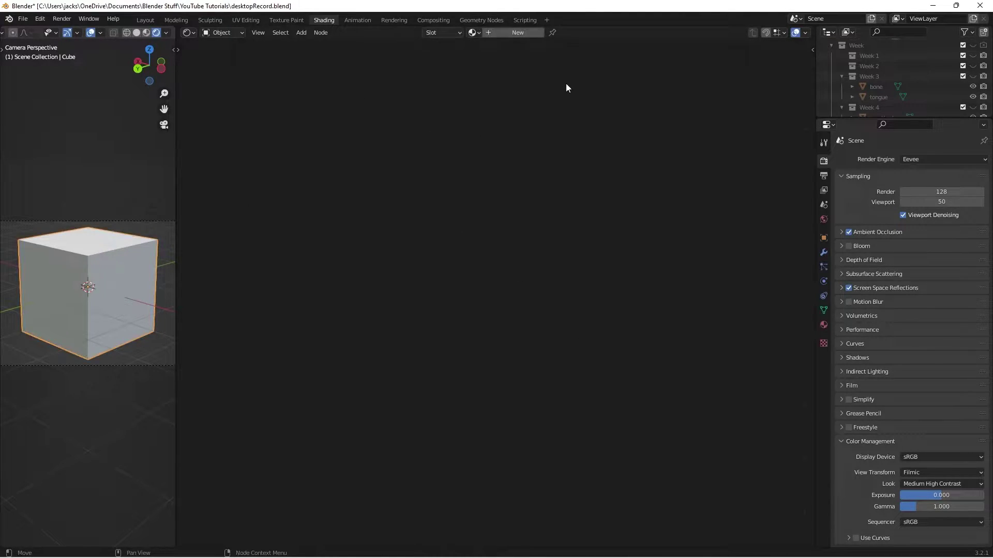
pyautogui.click(515, 32)
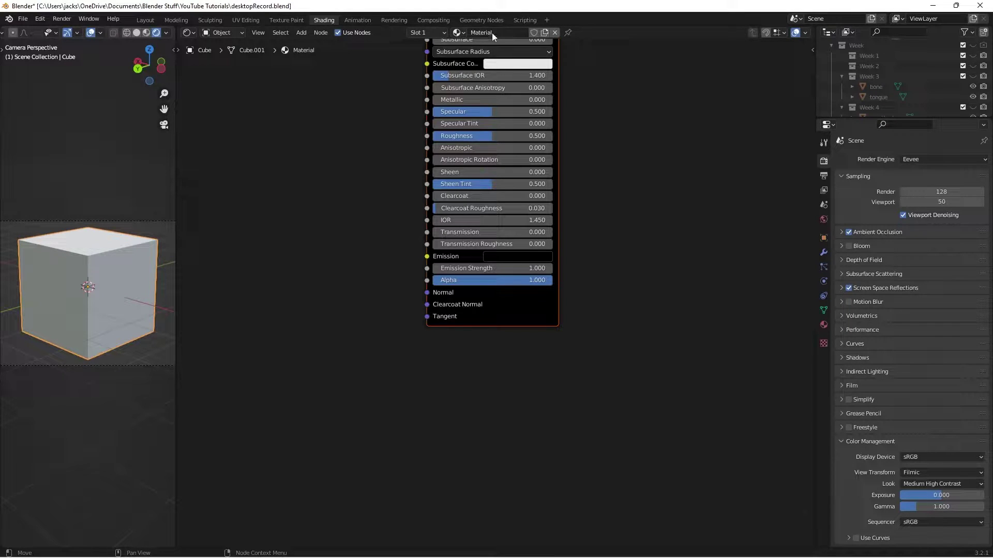
pyautogui.press('Home')
pyautogui.click(486, 33)
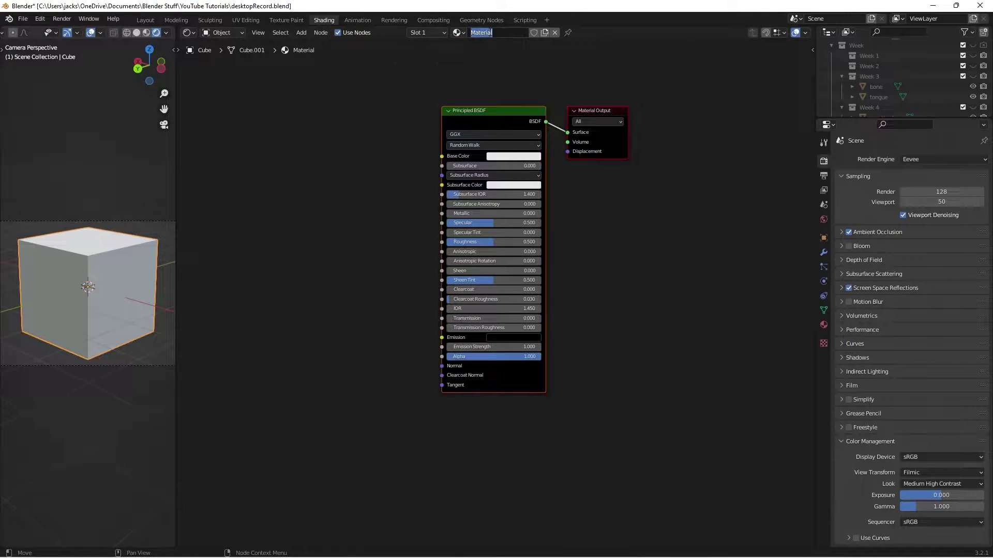
pyautogui.write('mosaicTile')
pyautogui.press('Return')
# Step: Add a Brick Texture node to the material and place it well before the Principled BSDF node
pyautogui.scroll(-1, 374, 223)
pyautogui.moveTo(375, 223); pyautogui.dragTo(472, 192, button='middle')
pyautogui.hotkey('shift', 'a')
pyautogui.click(473, 191)
pyautogui.write('b')
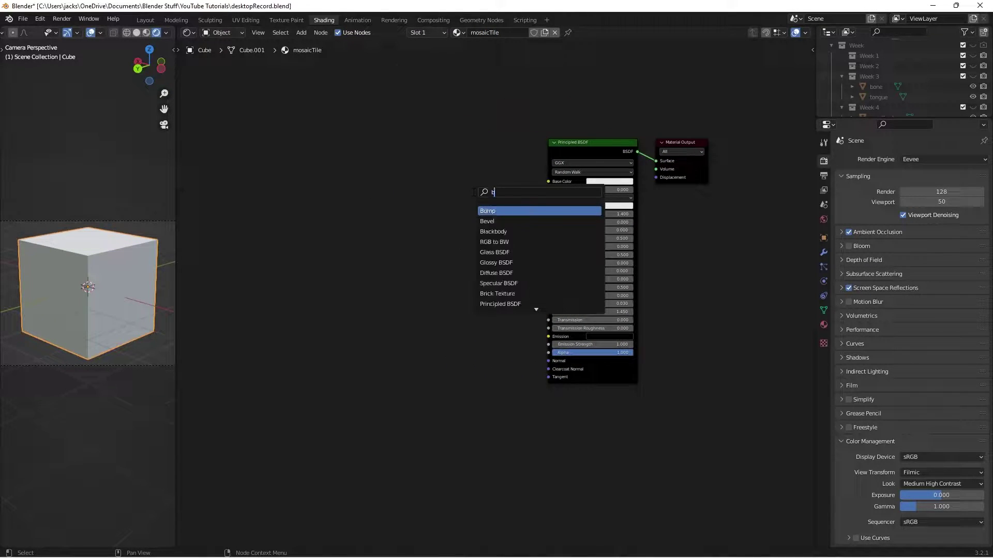
pyautogui.write('rick')
pyautogui.press('Return')
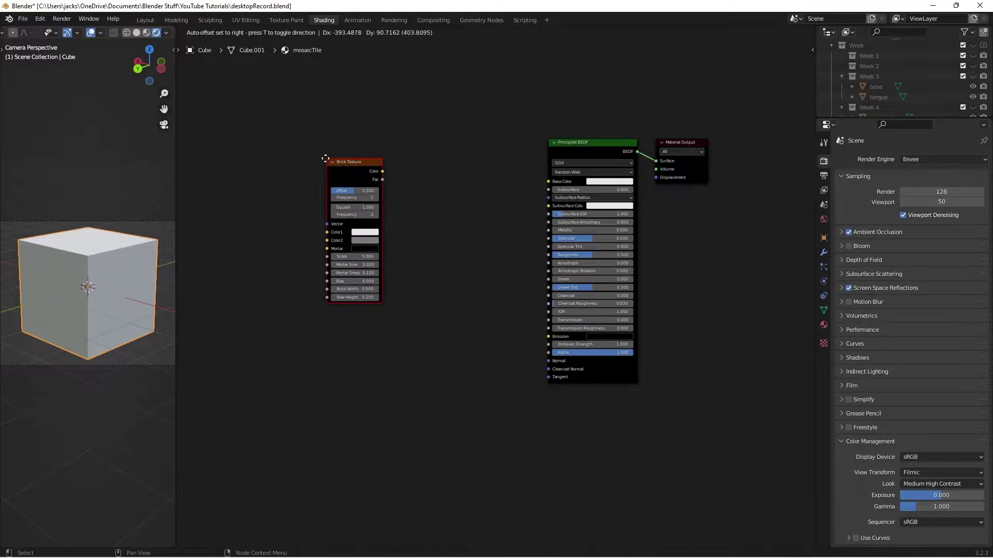
pyautogui.click(324, 158)
pyautogui.click(298, 156)
pyautogui.moveTo(299, 156); pyautogui.dragTo(406, 200, button='middle')
pyautogui.scroll(4, 408, 200)
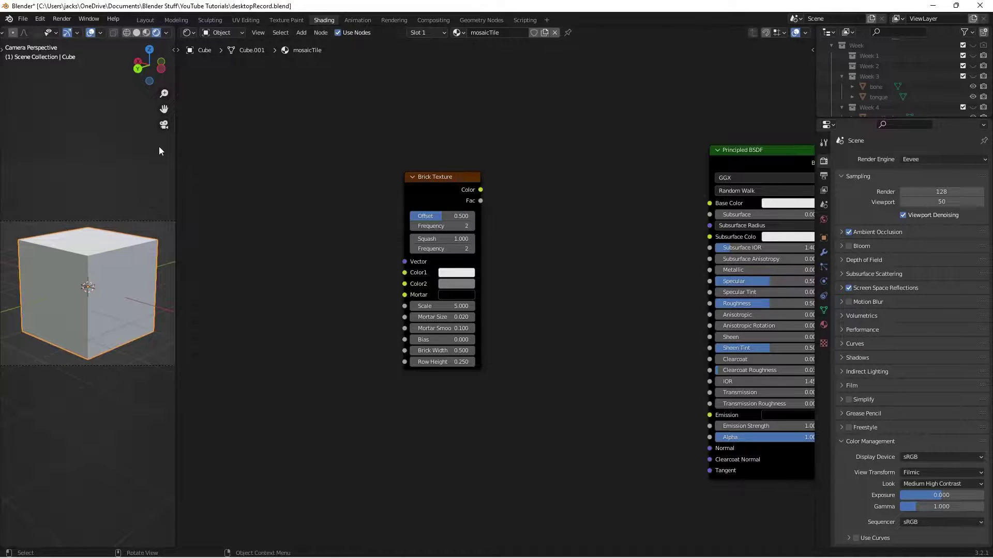
# Step: Search the add-ons in the preferences for "node" to check whether Node Wrangler is enabled
pyautogui.click(61, 19)
pyautogui.click(40, 19)
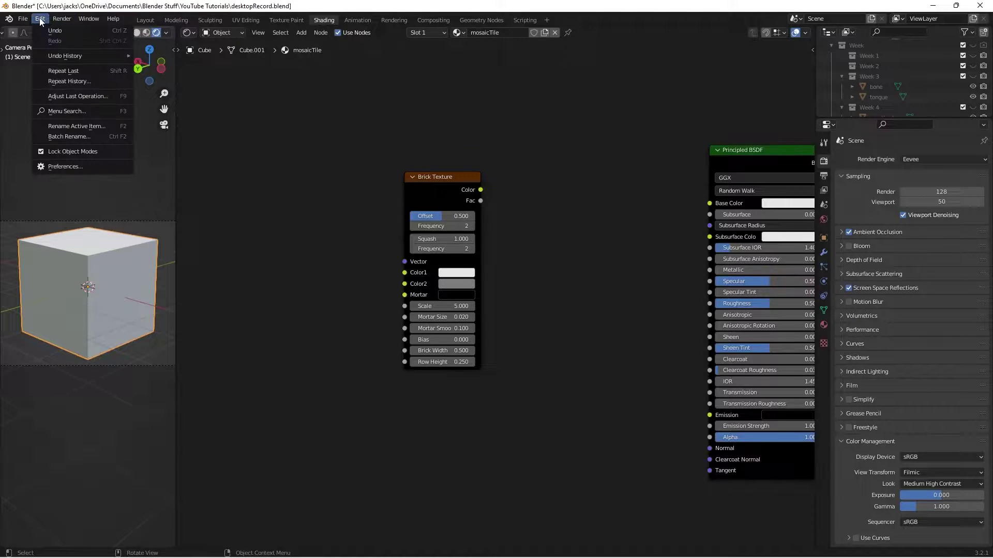
pyautogui.click(62, 166)
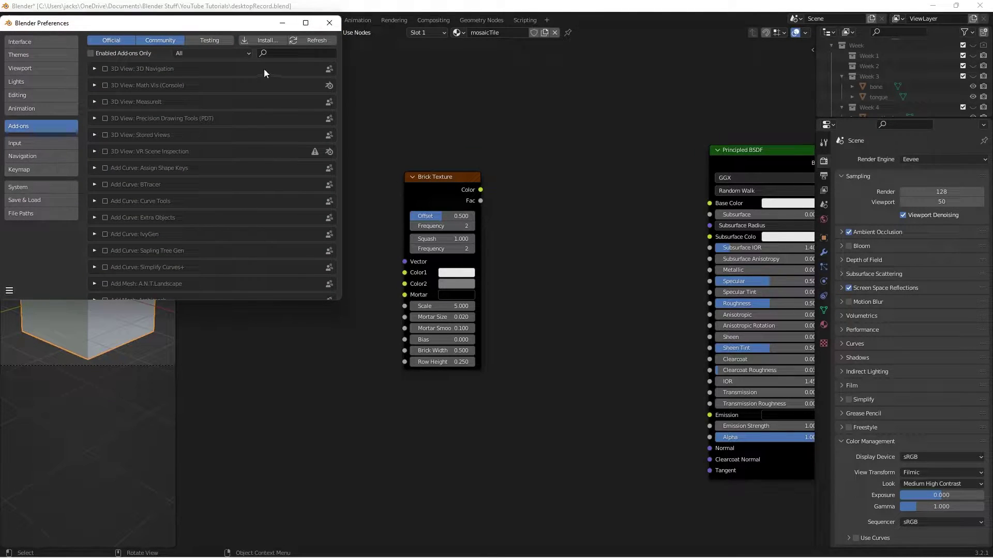
pyautogui.write('node')
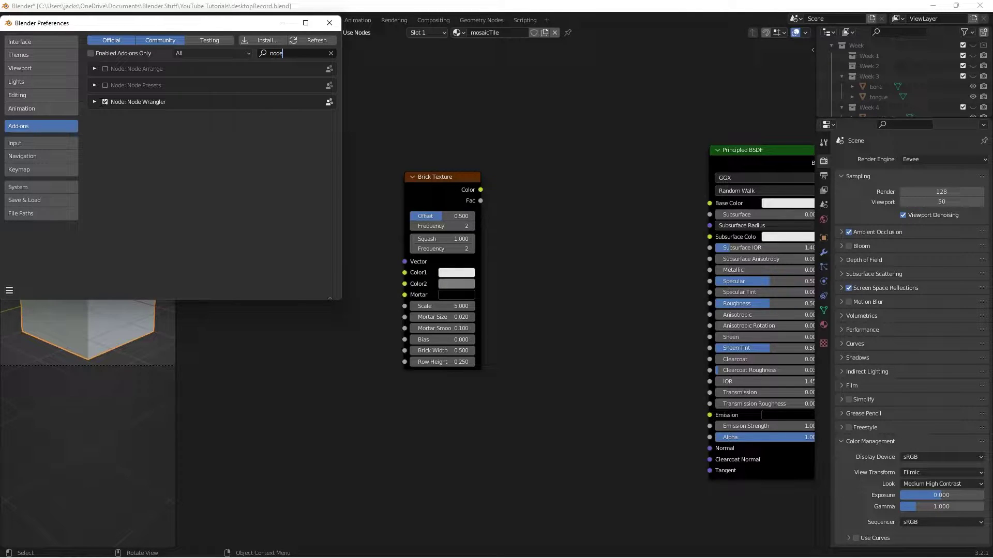
pyautogui.click(329, 23)
# Step: Move the Brick Texture node further from the Principled BSDF and add connected Mapping and Texture Coordinate nodes in front of it
pyautogui.moveTo(456, 196); pyautogui.dragTo(516, 207, button='middle')
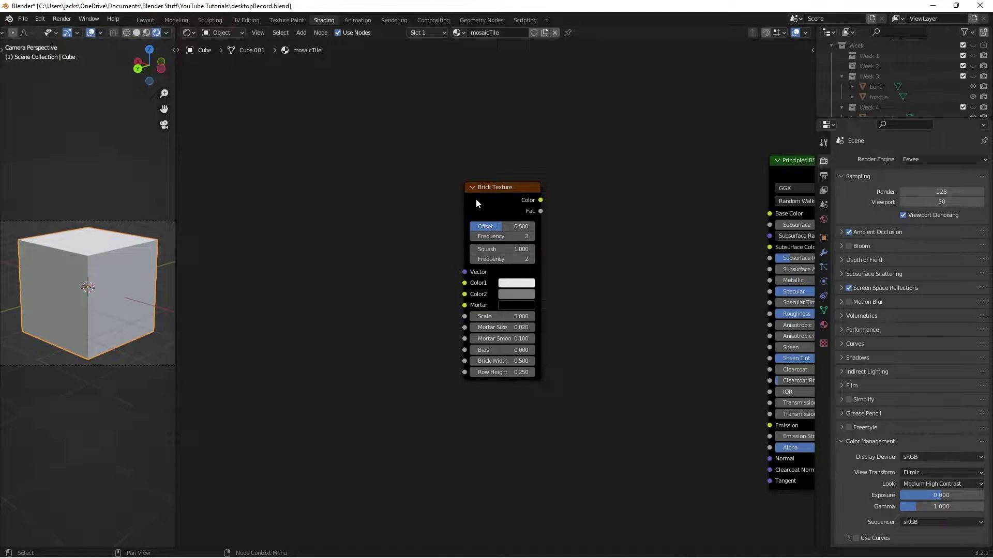
pyautogui.moveTo(476, 199); pyautogui.dragTo(357, 203)
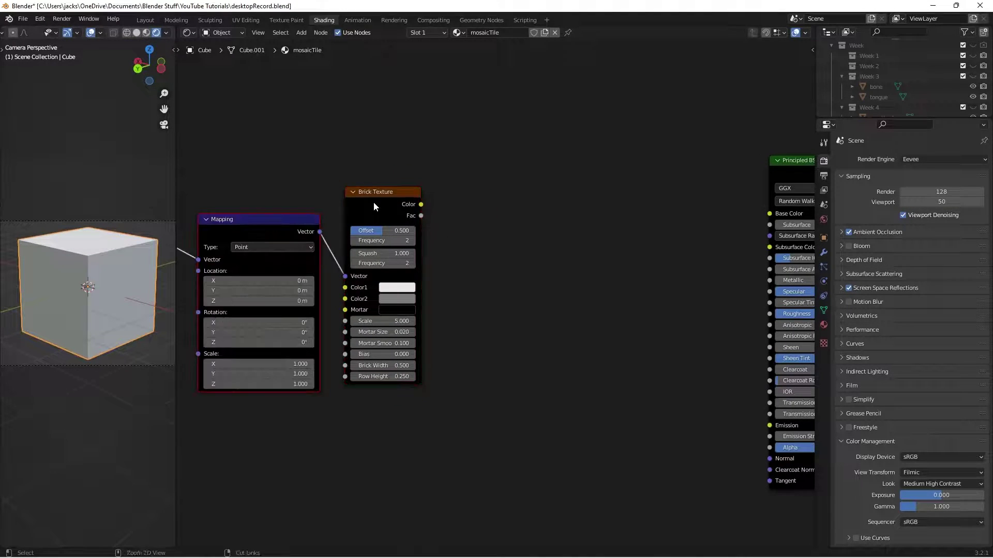
pyautogui.hotkey('ctrl', 't')
pyautogui.press('KP_Decimal')
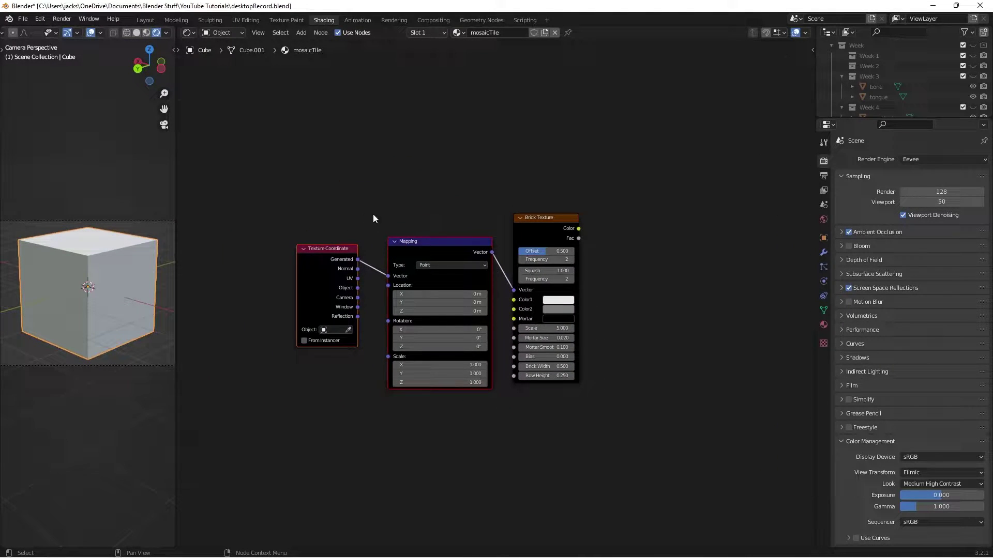
pyautogui.moveTo(446, 216); pyautogui.dragTo(433, 207, button='middle')
pyautogui.scroll(1, 432, 207)
pyautogui.scroll(2, 327, 266)
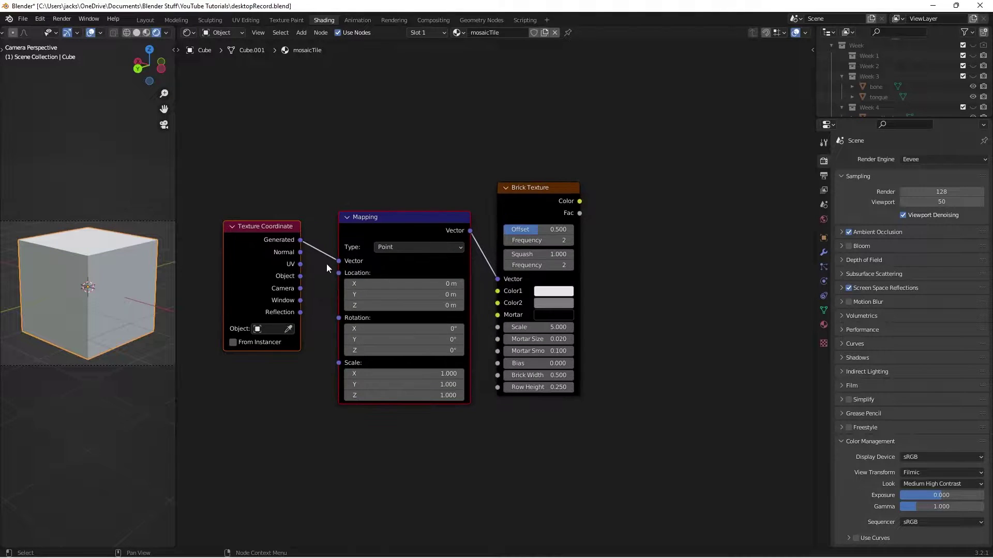
# Step: Feed the Mapping node's Vector from the UV coordinates and move both mapping nodes up level with the Brick Texture
pyautogui.moveTo(301, 266); pyautogui.dragTo(334, 260)
pyautogui.click(413, 173)
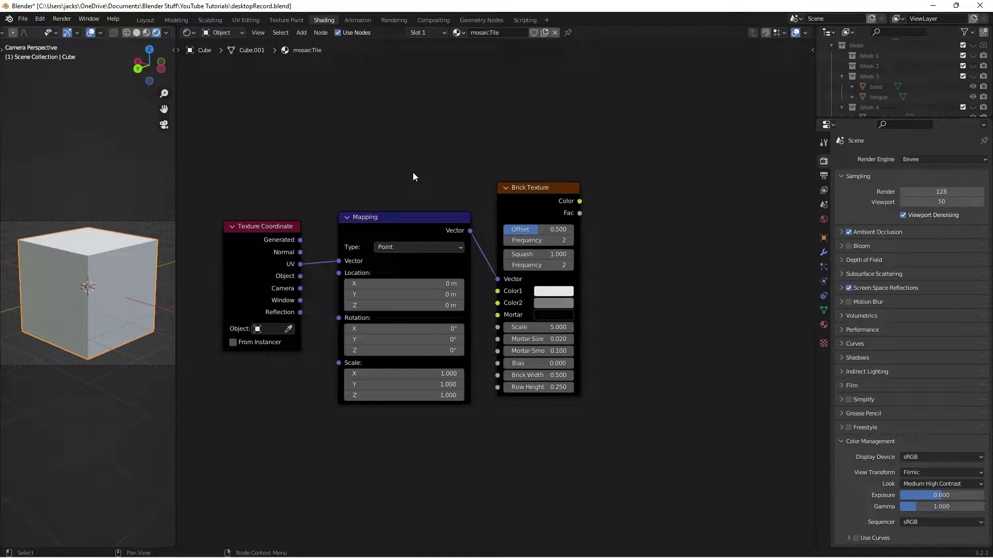
pyautogui.moveTo(203, 193); pyautogui.dragTo(470, 405)
pyautogui.press('g')
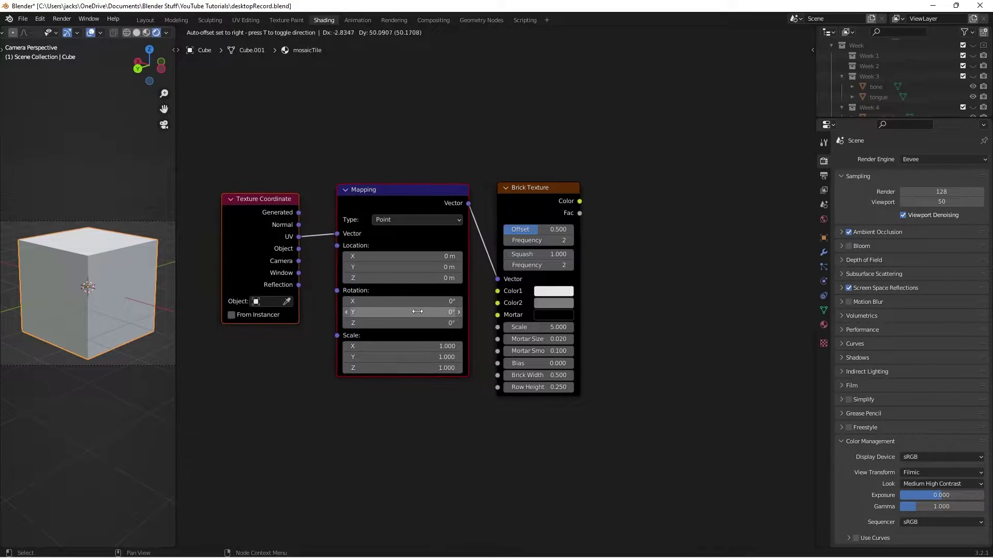
pyautogui.click(417, 310)
pyautogui.click(438, 162)
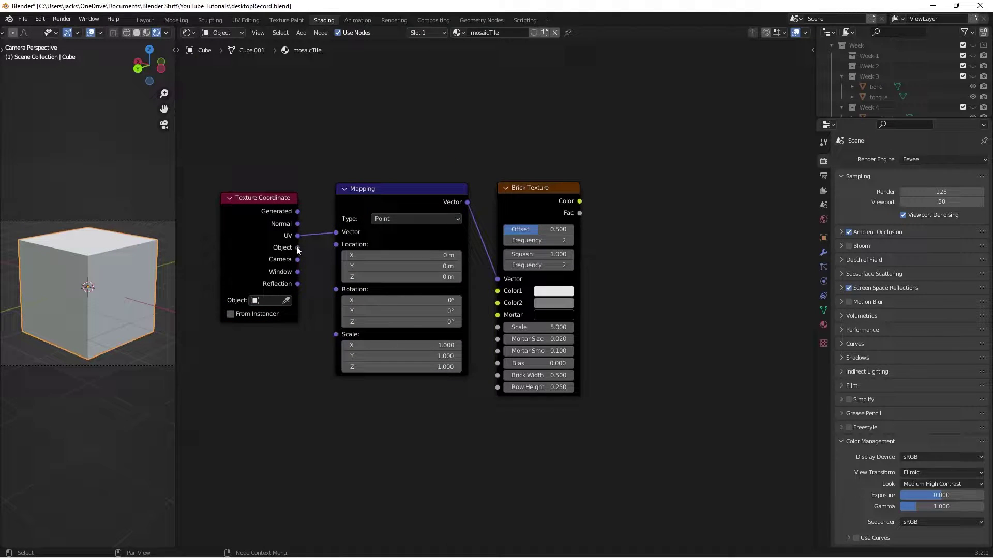
# Step: Preview the Brick Texture's color directly on the cube and set the Mapping node's Z rotation to 90°
pyautogui.keyDown('ctrl'); pyautogui.keyDown('shift'); pyautogui.click(534, 193); pyautogui.keyUp('shift'); pyautogui.keyUp('ctrl')
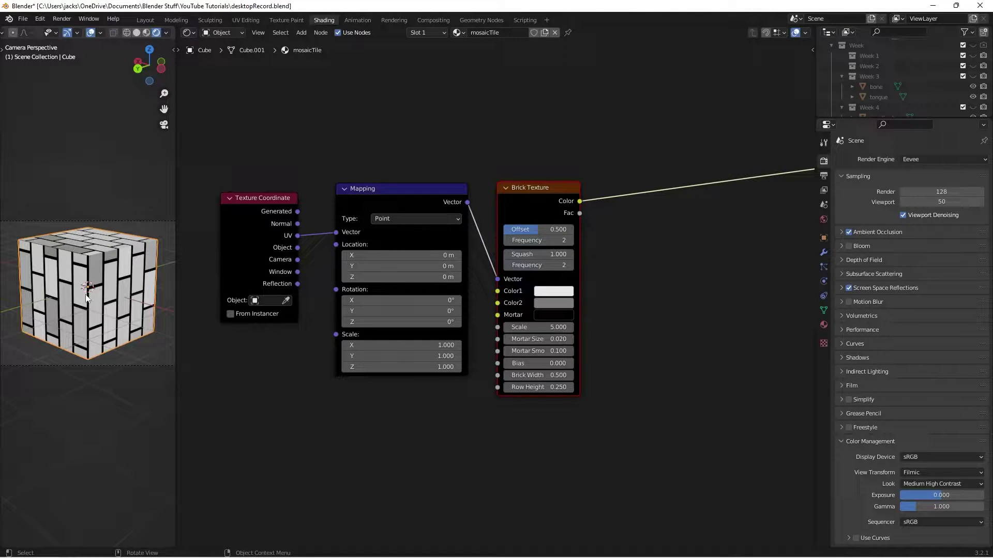
pyautogui.click(398, 321)
pyautogui.write('90')
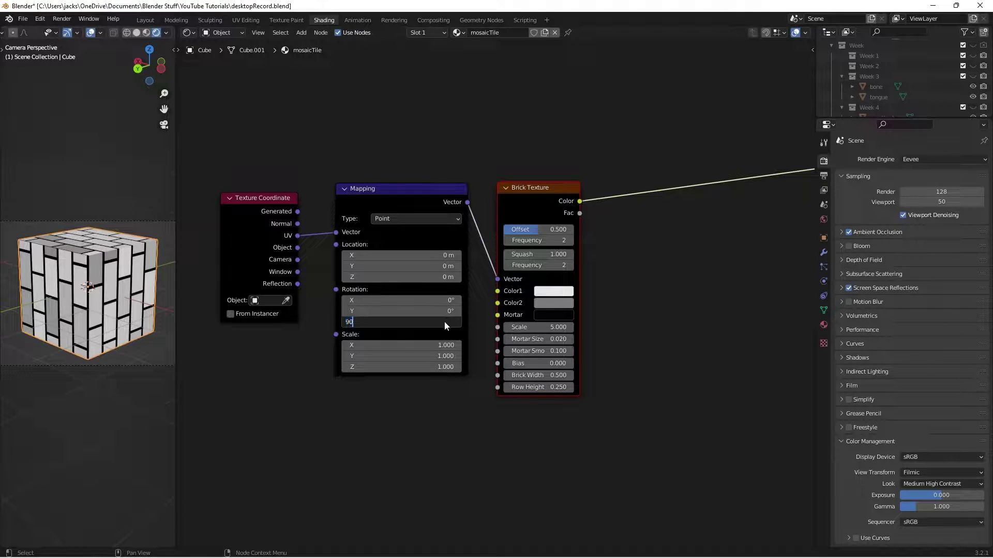
pyautogui.press('Return')
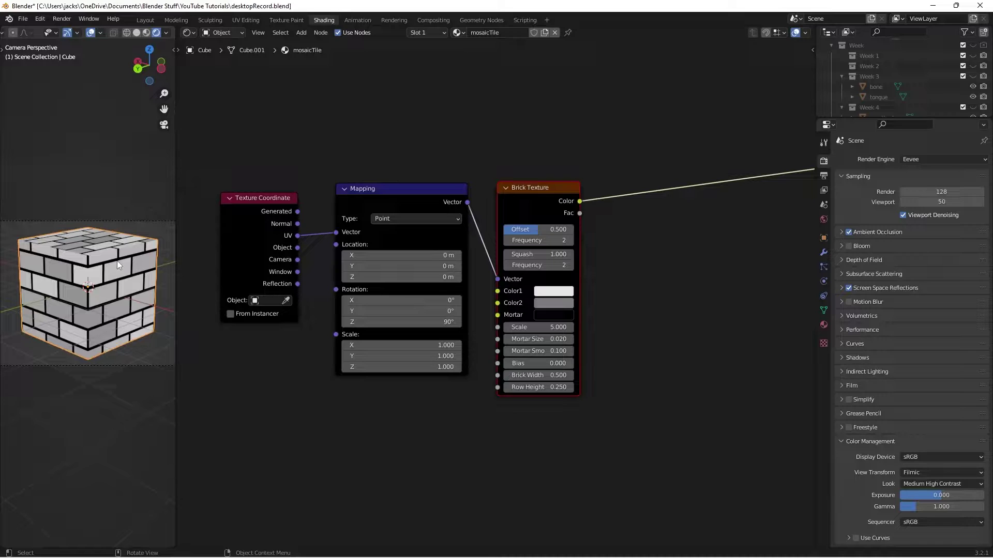
# Step: Try the Generated and Object coordinates as the Mapping input, compare the brick pattern on the cube, and reconnect UV
pyautogui.moveTo(297, 211); pyautogui.dragTo(336, 232)
pyautogui.moveTo(74, 276); pyautogui.dragTo(200, 295, button='middle')
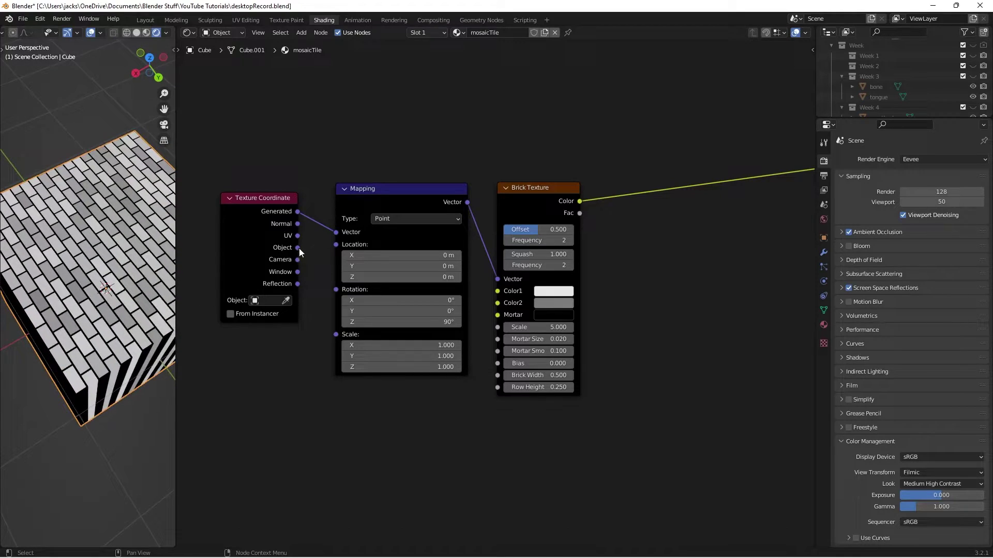
pyautogui.moveTo(299, 249); pyautogui.dragTo(337, 237)
pyautogui.moveTo(124, 333); pyautogui.dragTo(83, 290, button='middle')
pyautogui.scroll(-3, 129, 317)
pyautogui.moveTo(298, 236); pyautogui.dragTo(341, 239)
pyautogui.scroll(-2, 85, 347)
pyautogui.moveTo(85, 347); pyautogui.dragTo(82, 320, button='middle')
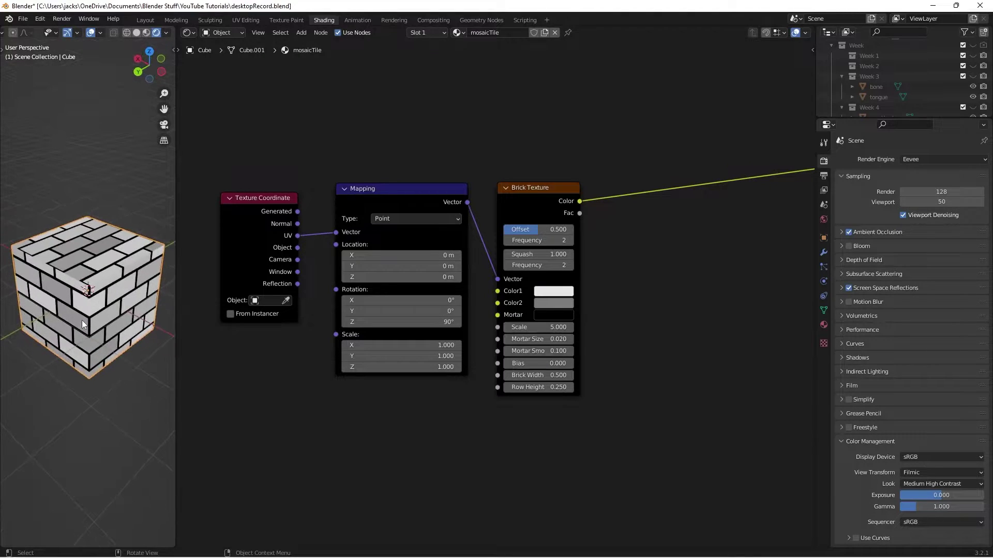
# Step: Return the viewport to the camera view and save the file
pyautogui.press('KP_0')
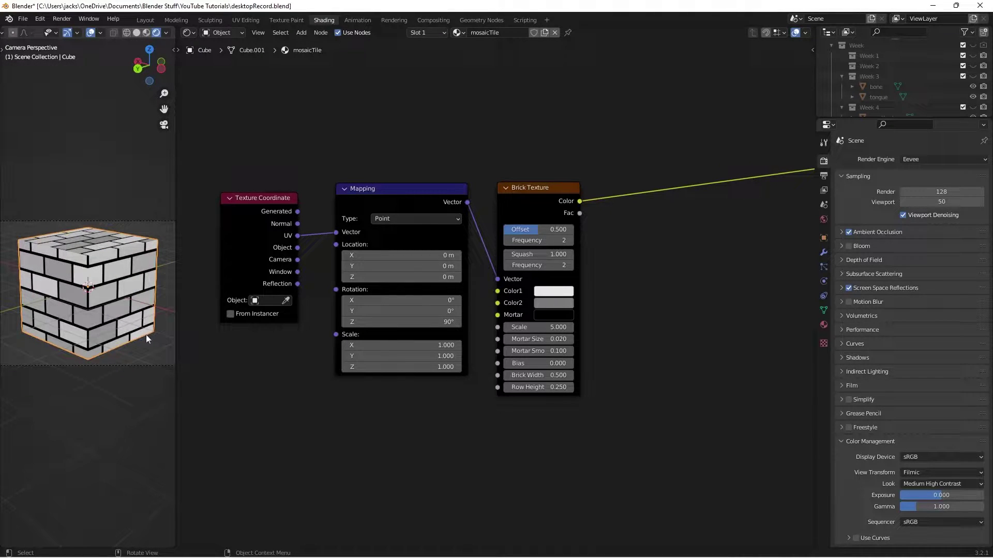
pyautogui.hotkey('ctrl', 's')
pyautogui.scroll(2, 651, 328)
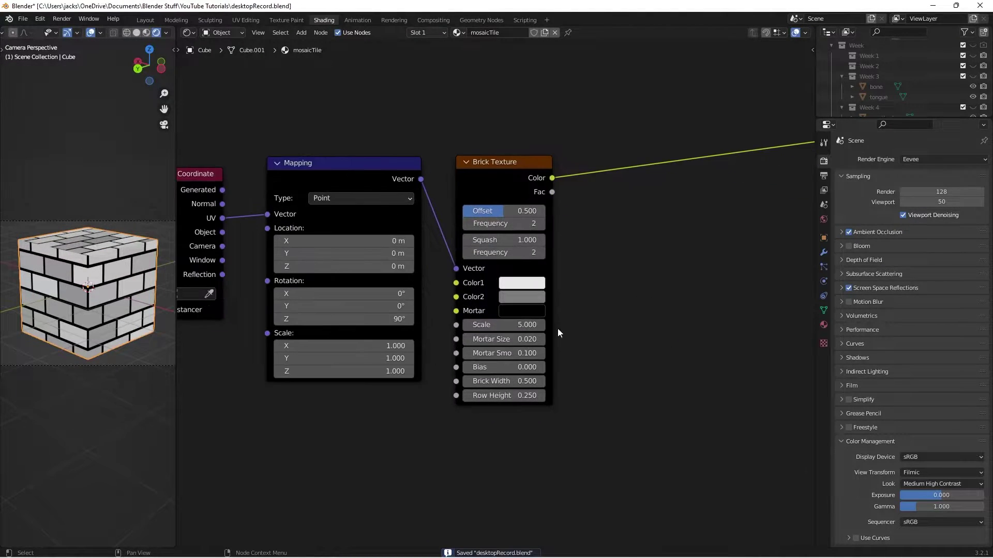
# Step: Set the Brick Texture's Brick Width and Row Height to 0.25 and its Offset to 0, and save the file
pyautogui.scroll(1, 543, 329)
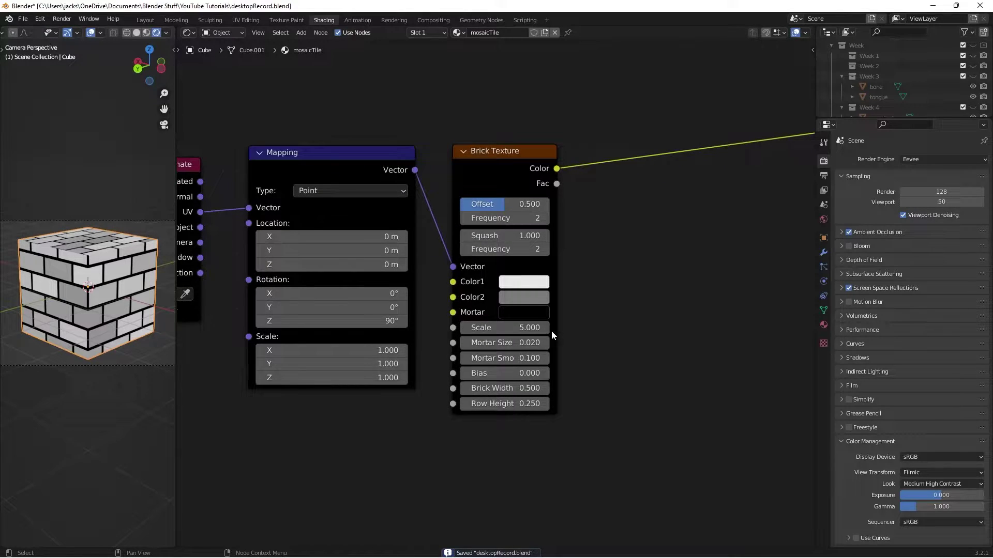
pyautogui.doubleClick(507, 388)
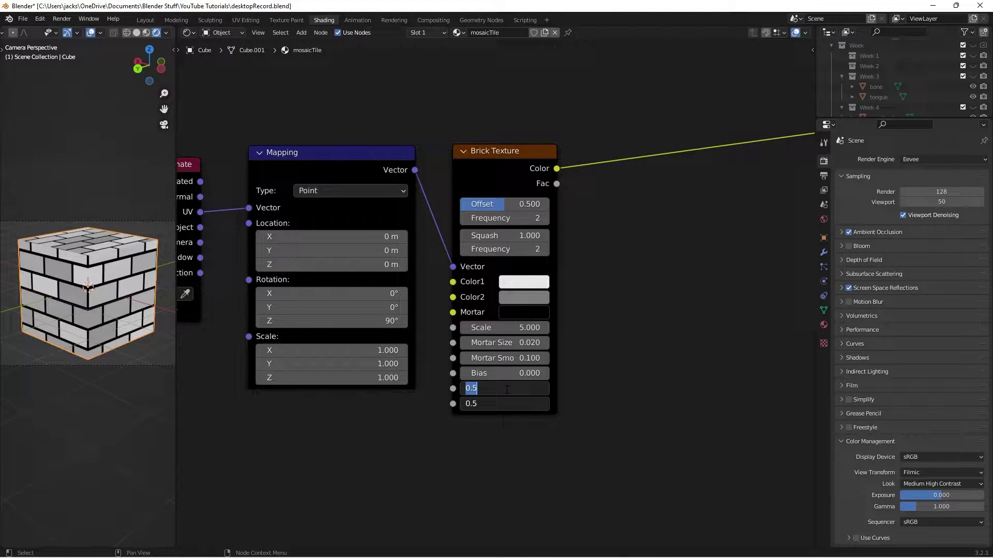
pyautogui.write('.25')
pyautogui.press('Return')
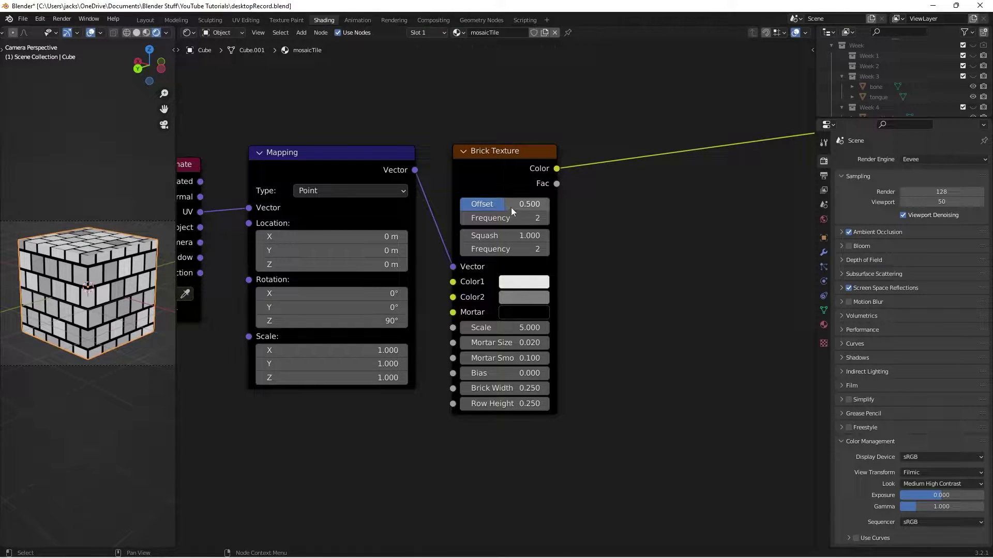
pyautogui.moveTo(504, 203); pyautogui.dragTo(460, 203)
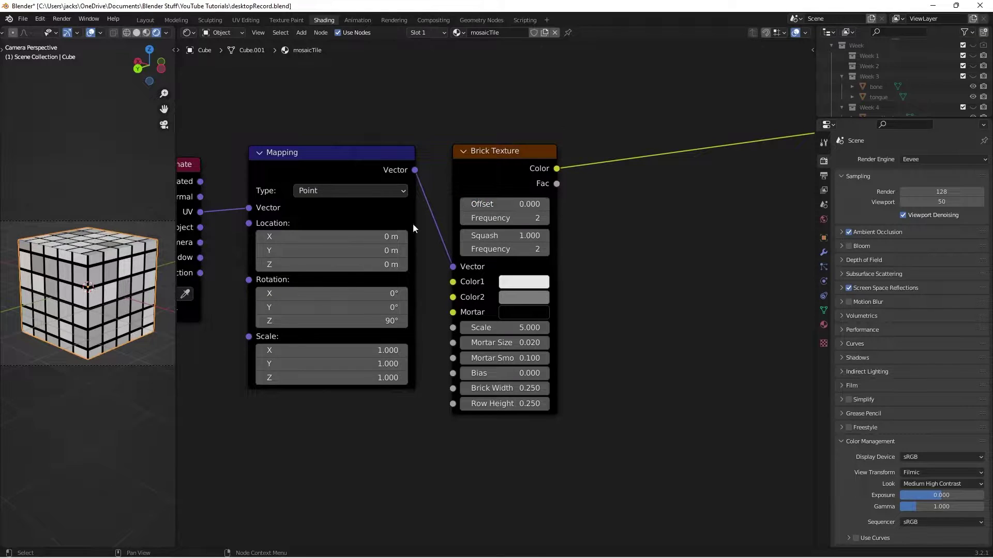
pyautogui.moveTo(84, 270); pyautogui.dragTo(97, 287, button='middle')
pyautogui.scroll(3, 57, 291)
pyautogui.hotkey('ctrl', 's')
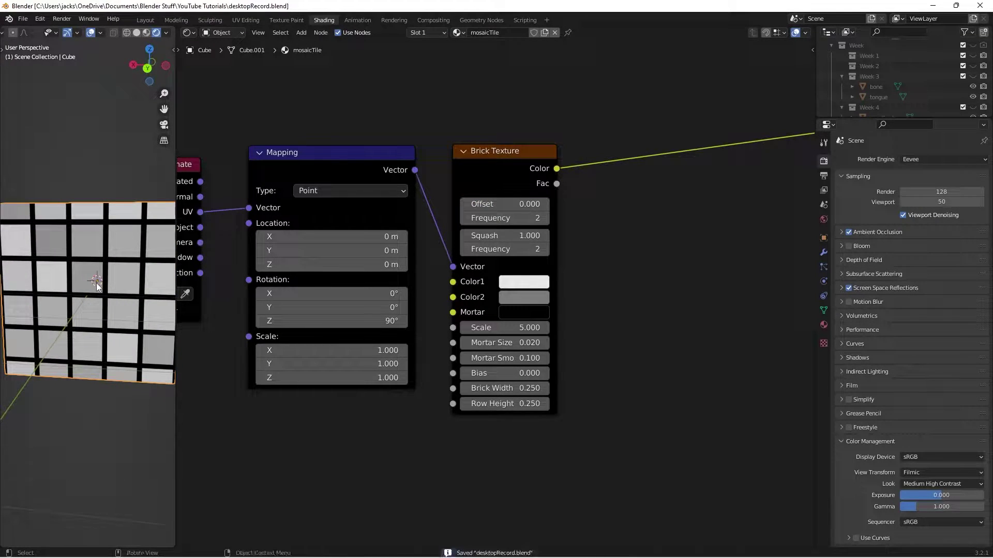
# Step: Set the Brick Texture's Mortar Size to 0.01 and its Scale to 6
pyautogui.click(517, 342)
pyautogui.write('.01')
pyautogui.press('Return')
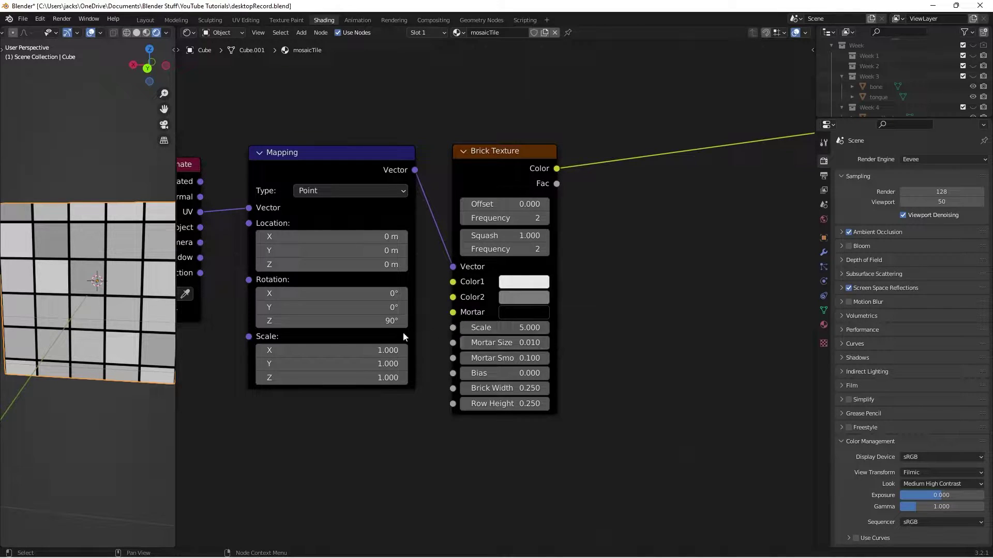
pyautogui.moveTo(120, 285); pyautogui.dragTo(89, 284, button='middle')
pyautogui.scroll(-4, 87, 288)
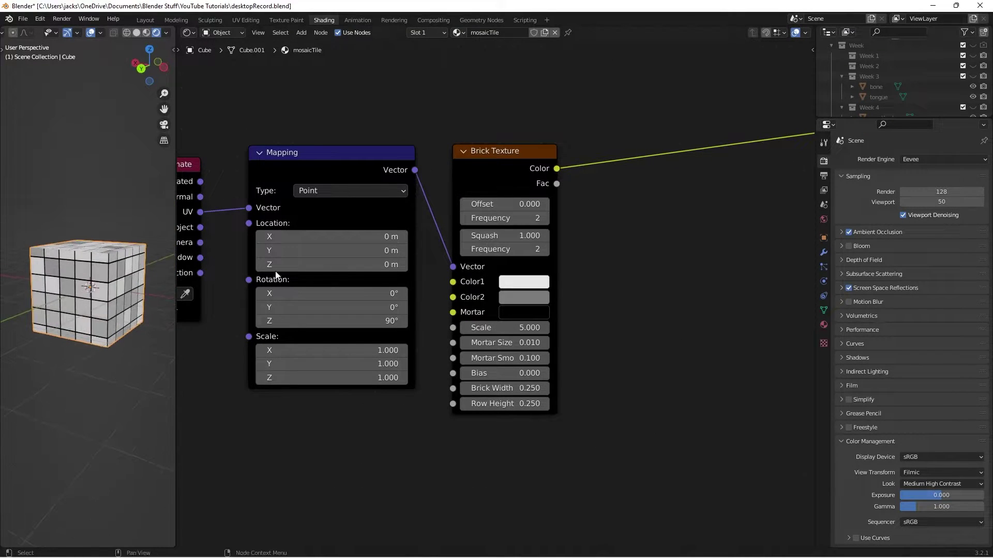
pyautogui.click(525, 327)
pyautogui.write('6')
pyautogui.press('Return')
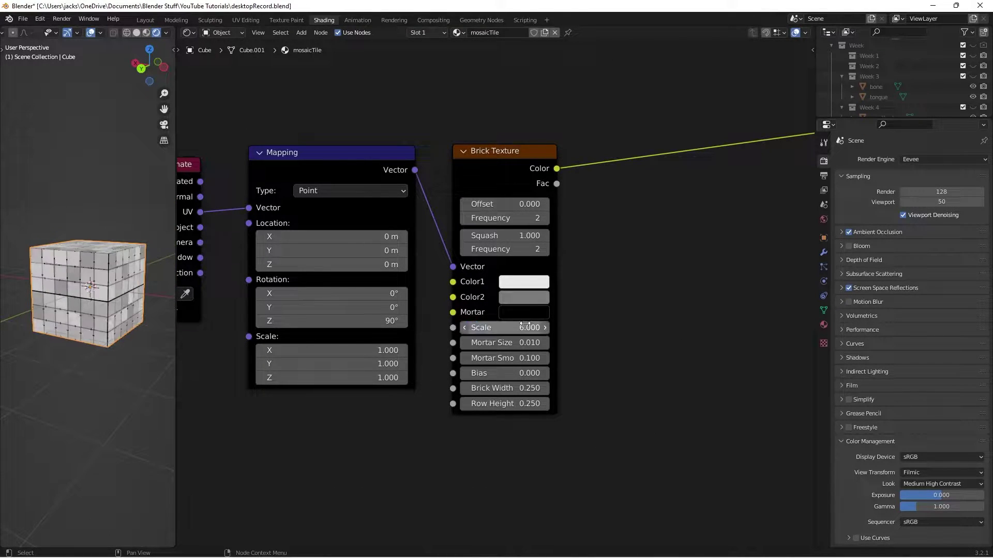
pyautogui.moveTo(75, 289); pyautogui.dragTo(79, 306, button='middle')
pyautogui.scroll(3, 79, 296)
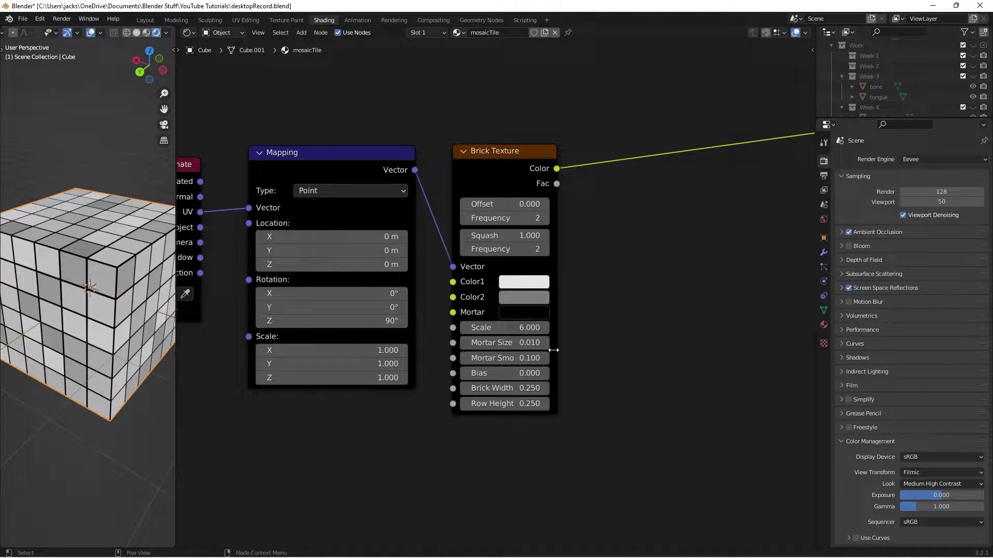
# Step: Brighten the brick colors by setting the HSV value of Color1 to 1.0 and of Color2 to 0.5
pyautogui.scroll(2, 553, 350)
pyautogui.click(550, 283)
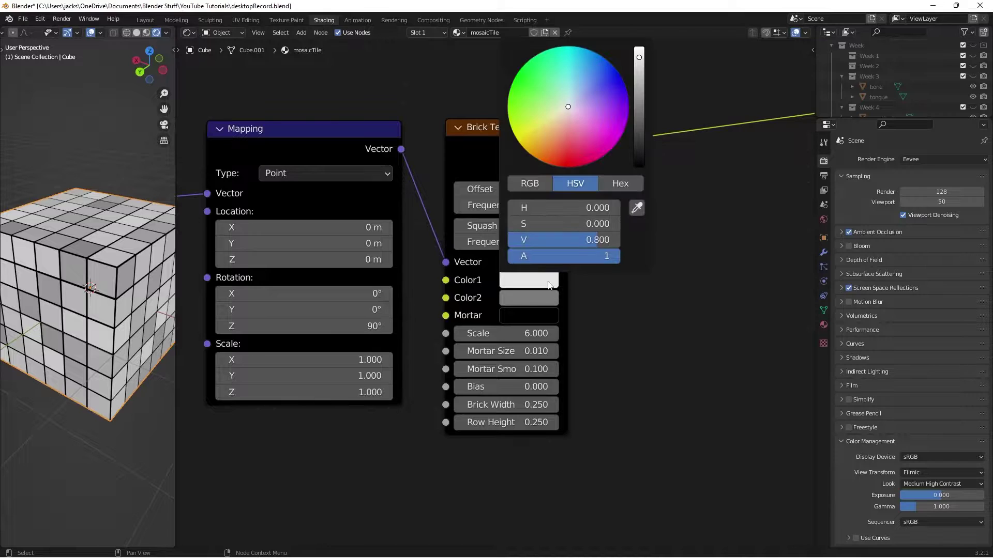
pyautogui.moveTo(582, 242); pyautogui.dragTo(610, 241)
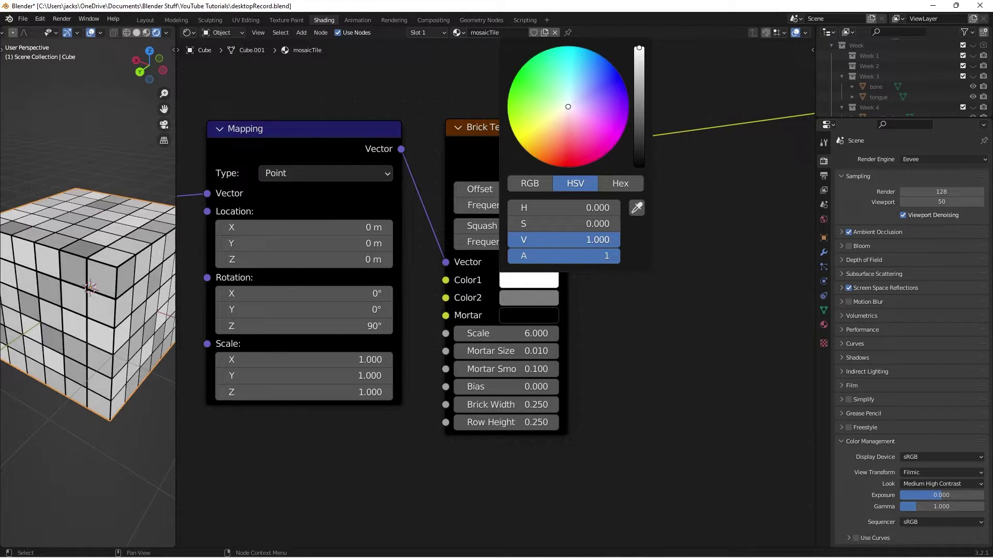
pyautogui.click(541, 297)
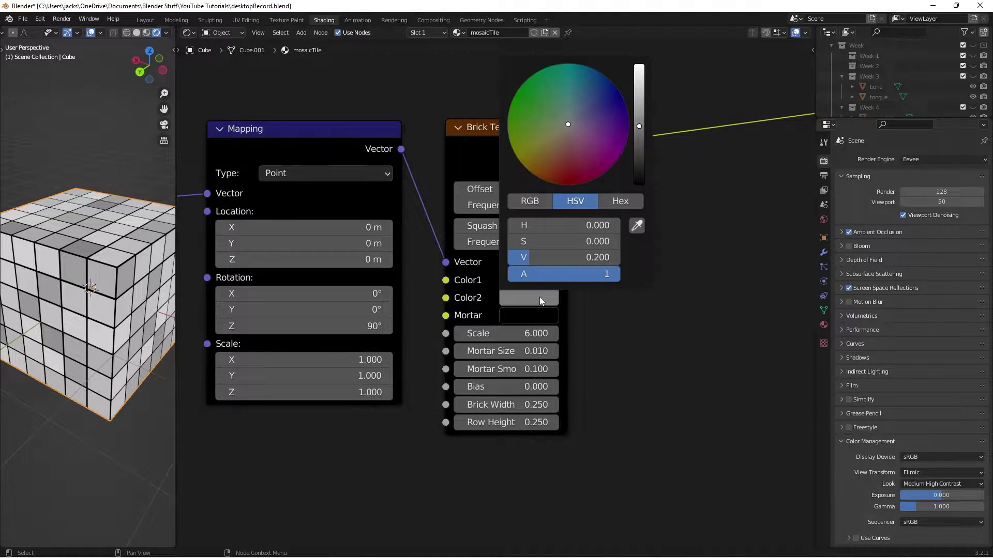
pyautogui.click(555, 261)
pyautogui.write('.5')
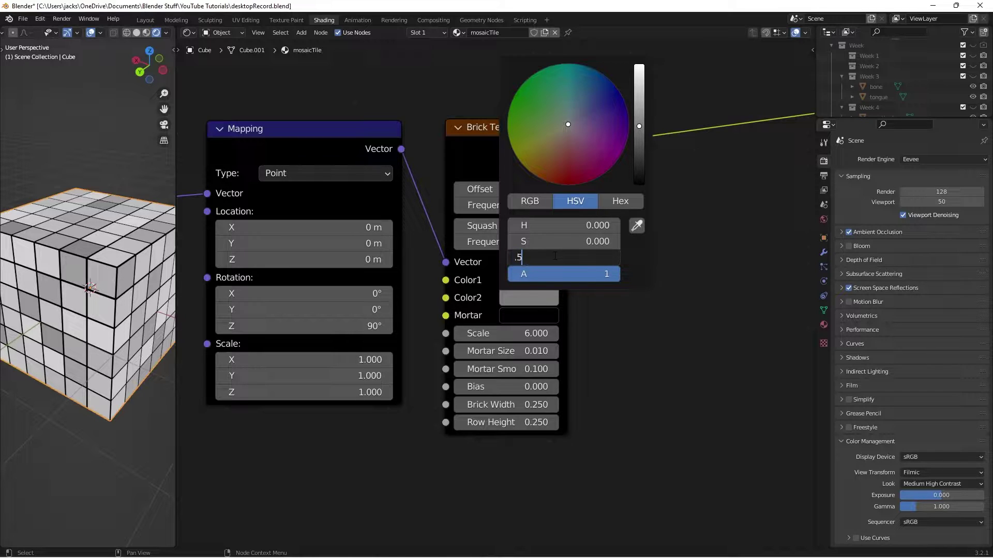
pyautogui.press('Return')
pyautogui.moveTo(25, 361); pyautogui.dragTo(122, 317, button='middle')
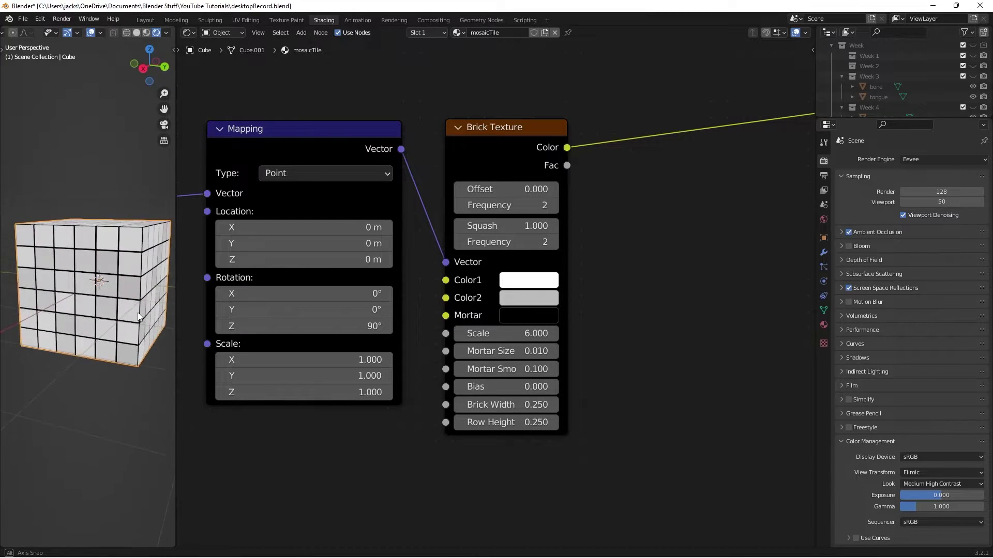
# Step: Try the Standard view transform, inspect the tile contrast on the cube, and return to Filmic
pyautogui.click(940, 473)
pyautogui.click(934, 486)
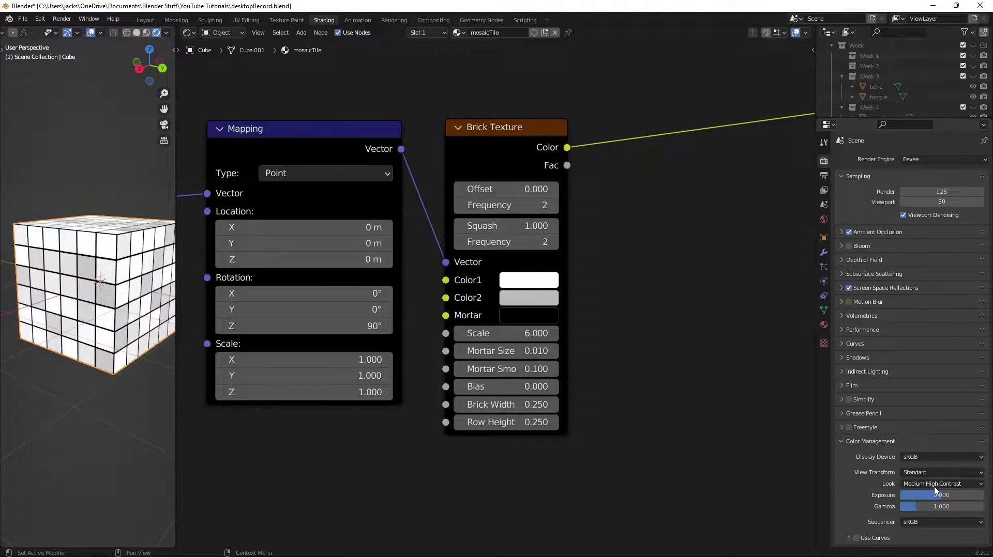
pyautogui.moveTo(113, 290); pyautogui.dragTo(155, 300, button='middle')
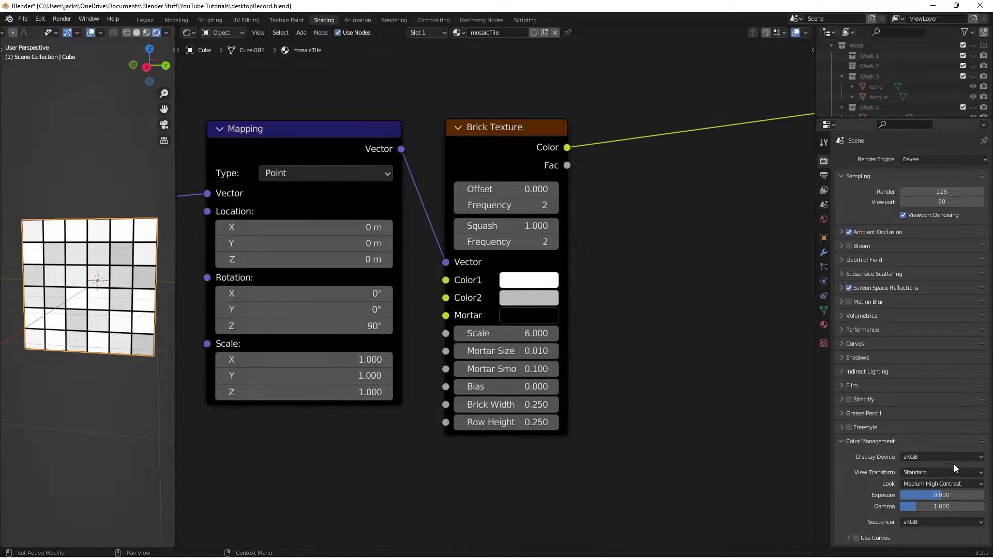
pyautogui.click(932, 471)
pyautogui.click(930, 497)
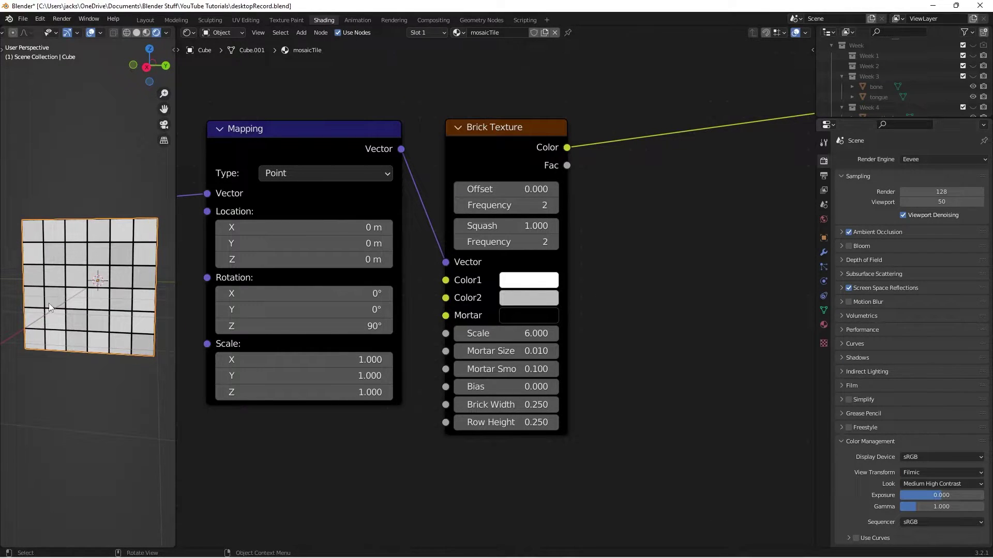
pyautogui.moveTo(49, 303); pyautogui.dragTo(100, 367, button='middle')
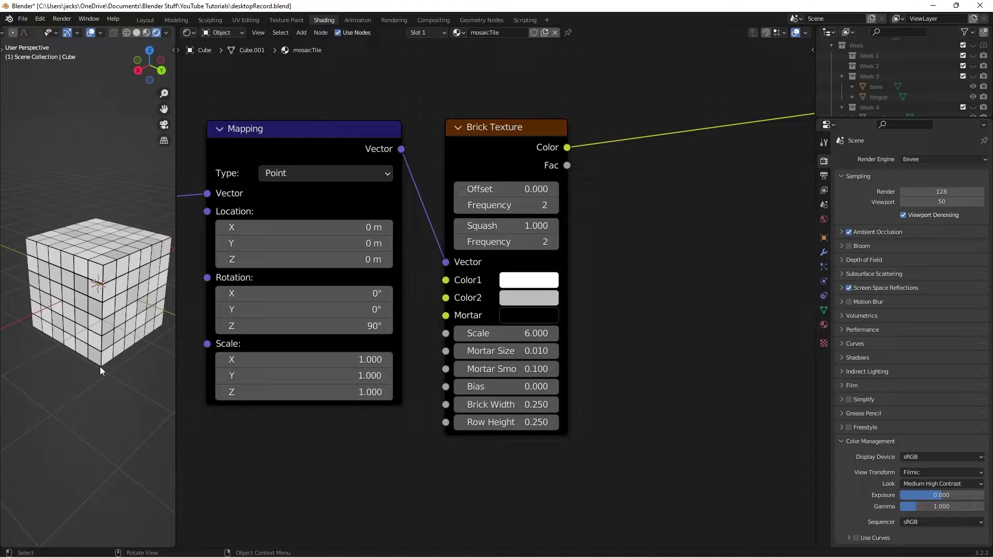
# Step: Save the file and add a ColorRamp node beside the Brick Texture, feeding its Fac from the Brick Texture's Color
pyautogui.hotkey('ctrl', 's')
pyautogui.moveTo(688, 276); pyautogui.dragTo(546, 277, button='middle')
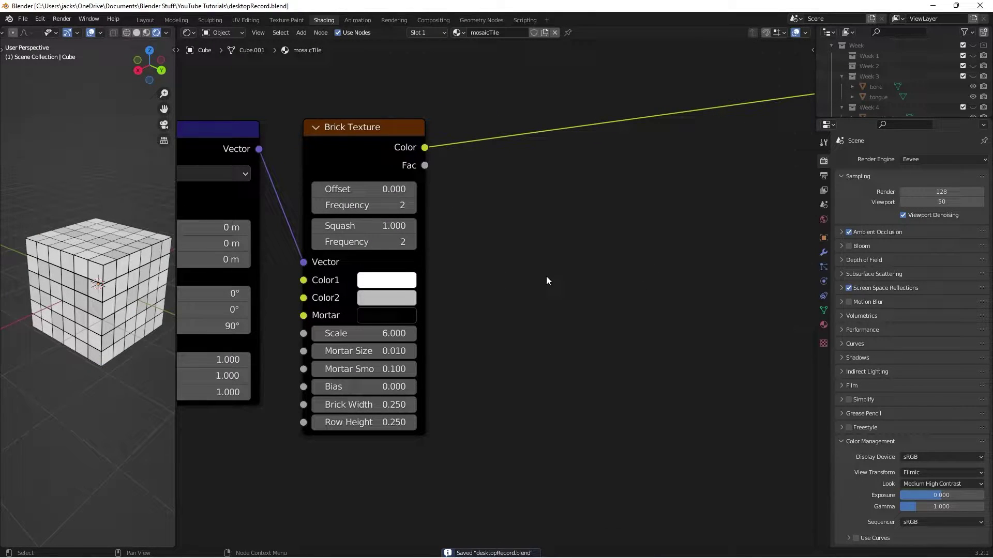
pyautogui.moveTo(607, 260); pyautogui.dragTo(536, 292, button='middle')
pyautogui.scroll(-1, 552, 281)
pyautogui.hotkey('shift', 'a')
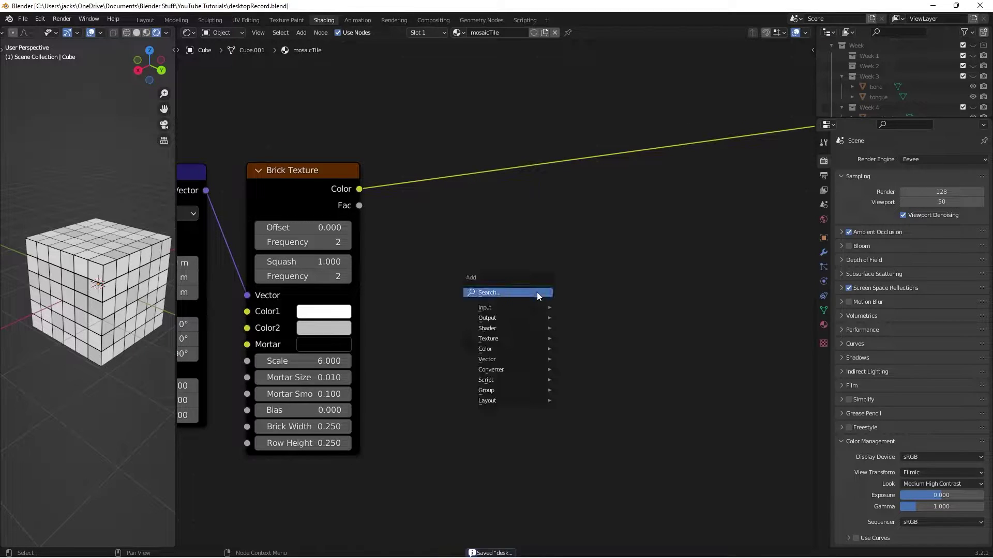
pyautogui.click(537, 292)
pyautogui.write('color')
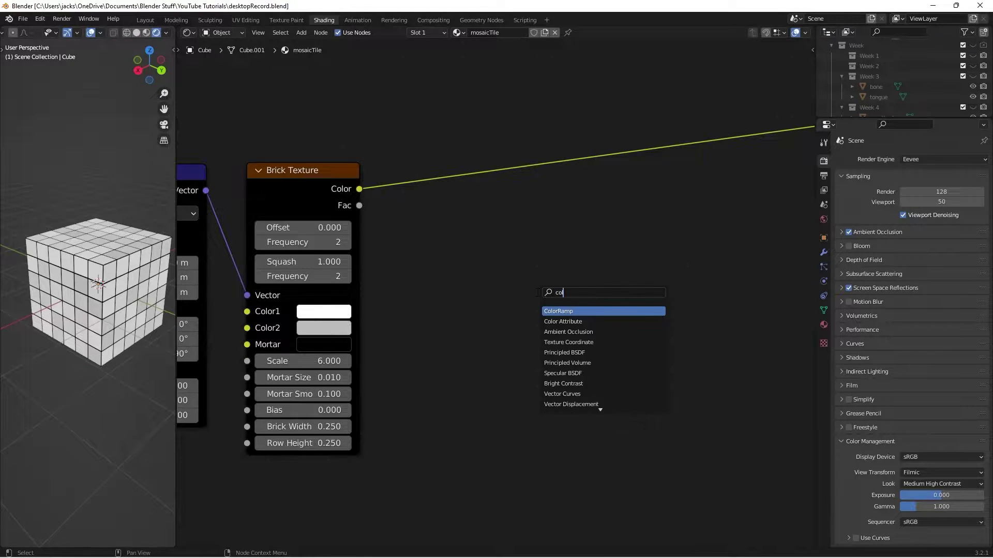
pyautogui.press('Return')
pyautogui.click(414, 234)
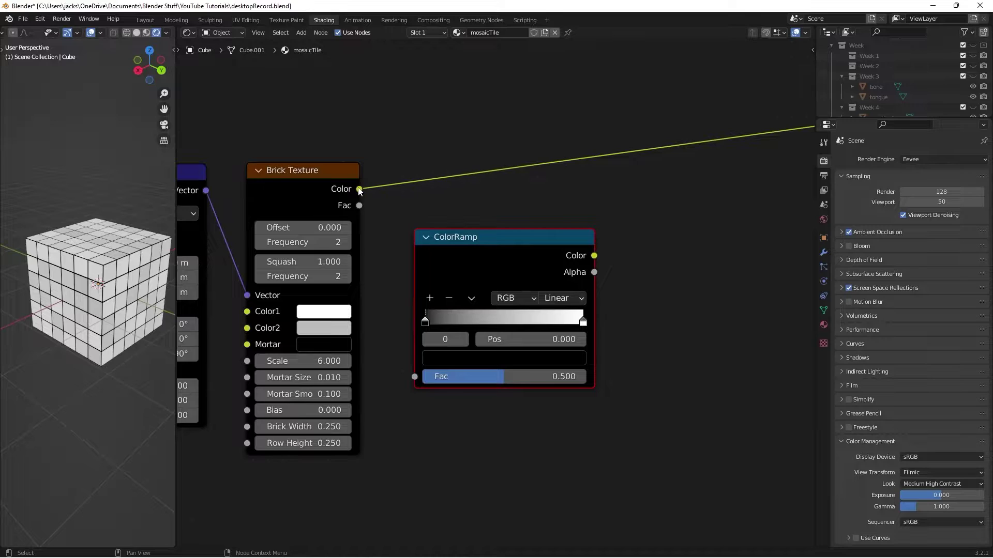
pyautogui.moveTo(359, 205); pyautogui.dragTo(418, 376)
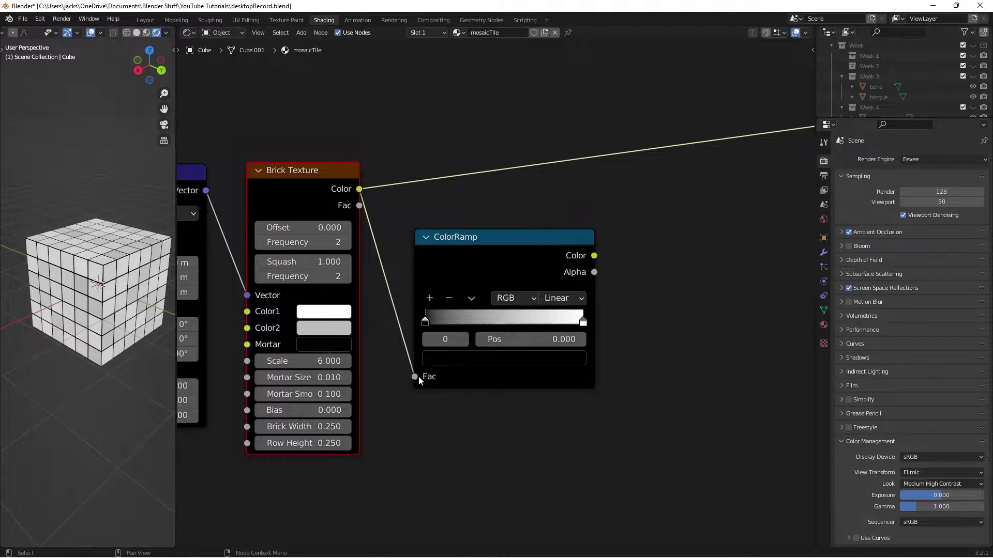
pyautogui.moveTo(490, 268); pyautogui.dragTo(511, 270)
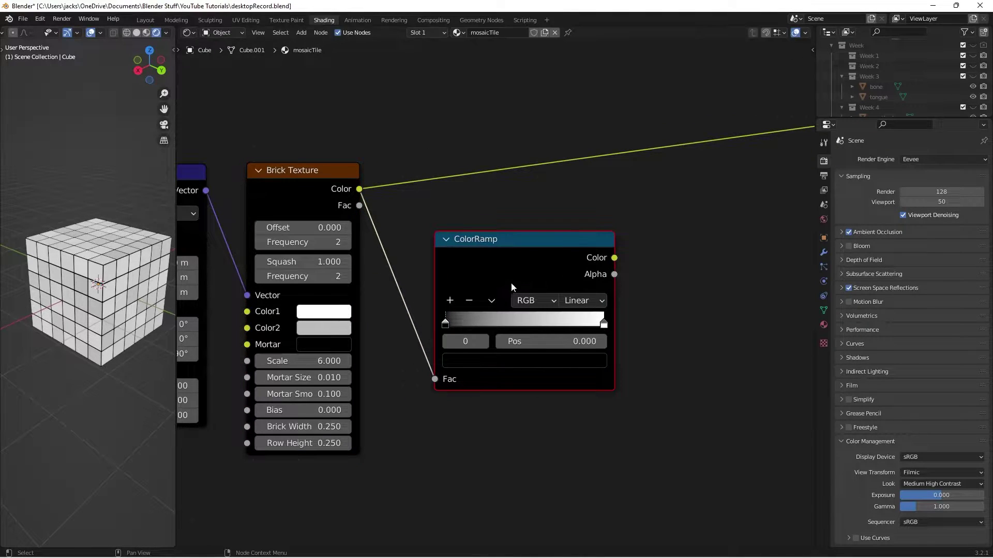
# Step: Add two stops to the ColorRamp and place them at about 0.705 and 0.764
pyautogui.click(450, 301)
pyautogui.click(450, 301)
pyautogui.moveTo(523, 326); pyautogui.dragTo(569, 326)
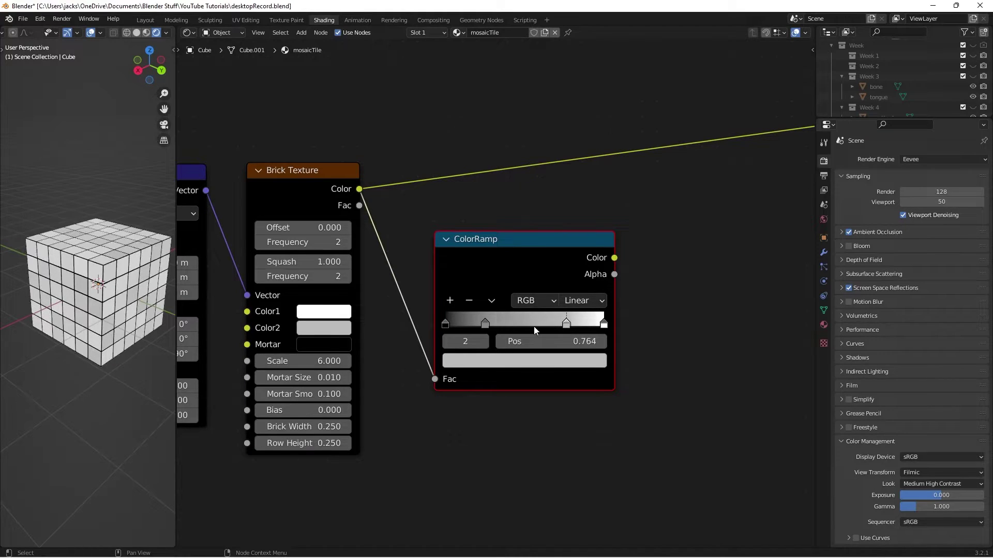
pyautogui.moveTo(485, 325); pyautogui.dragTo(554, 329)
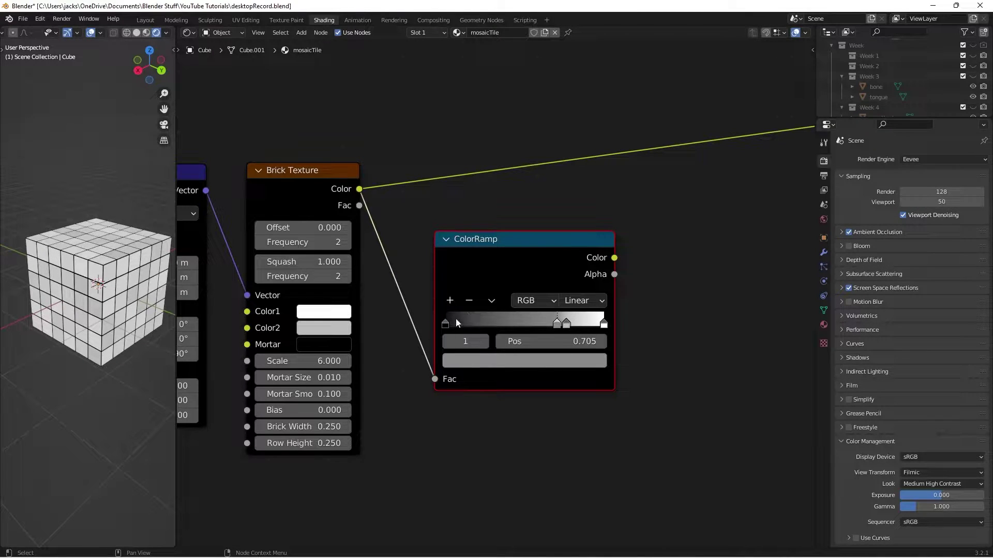
# Step: Set the ColorRamp's first stop to position 0.535 and its color to hex 3F0E0E
pyautogui.click(445, 323)
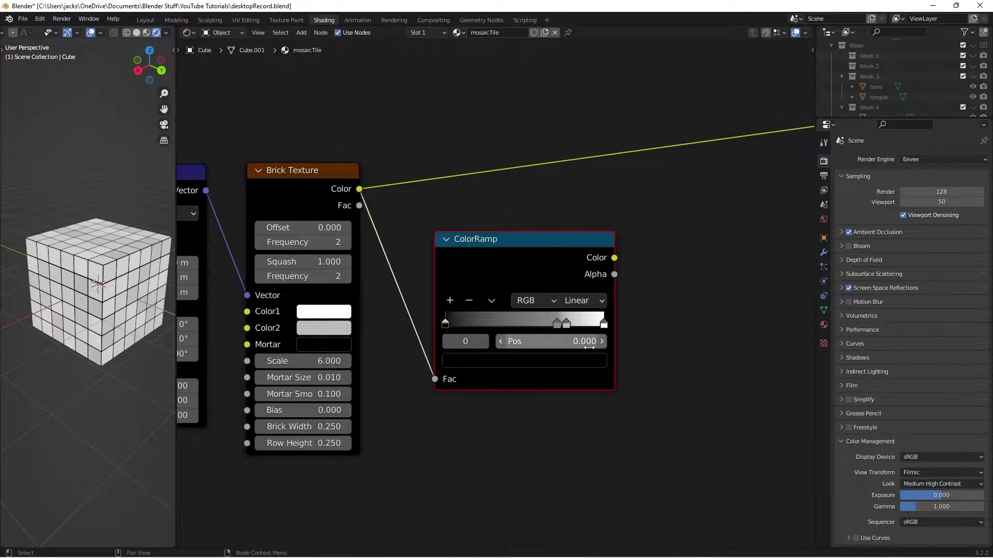
pyautogui.click(558, 333)
pyautogui.write('.535')
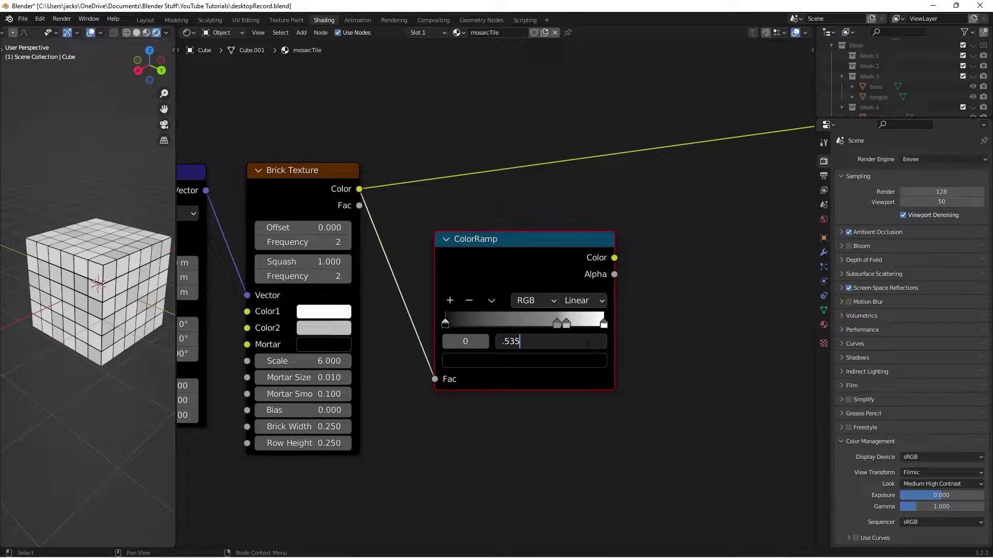
pyautogui.press('Return')
pyautogui.click(578, 360)
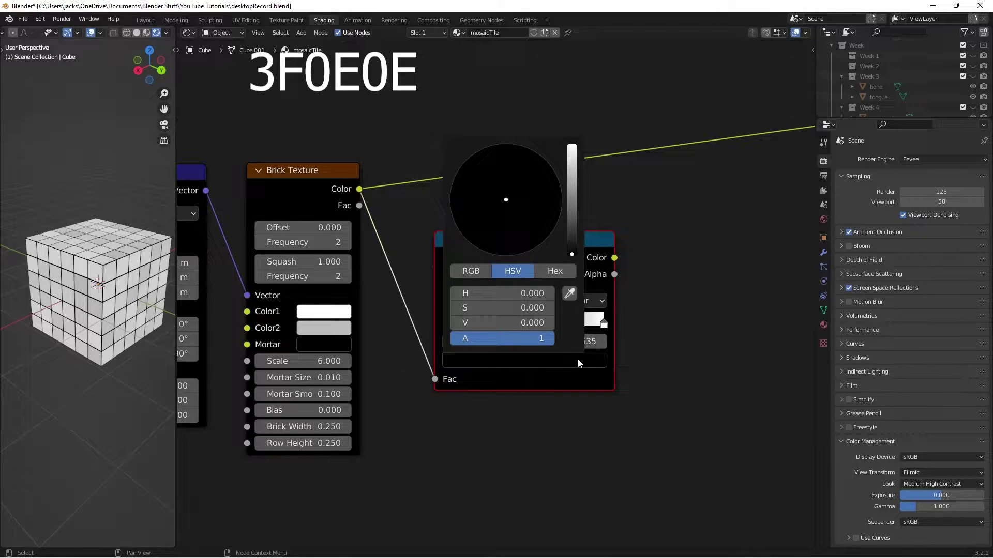
pyautogui.click(545, 276)
pyautogui.click(512, 293)
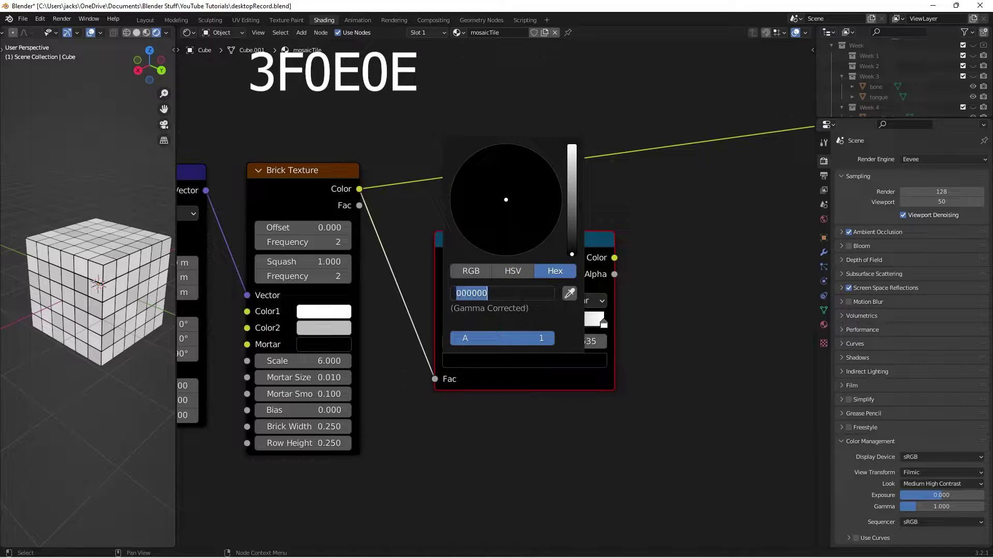
pyautogui.write('3F0E0E')
pyautogui.press('Return')
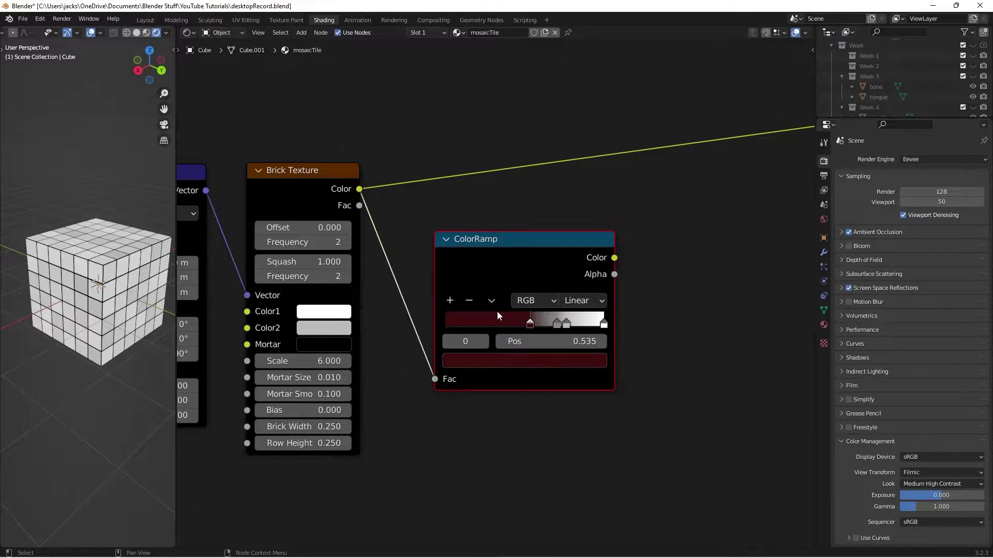
# Step: Compare the ColorRamp's output with the plain Brick Texture color by previewing each on the cube up close
pyautogui.keyDown('ctrl'); pyautogui.keyDown('shift'); pyautogui.click(519, 271); pyautogui.keyUp('shift'); pyautogui.keyUp('ctrl')
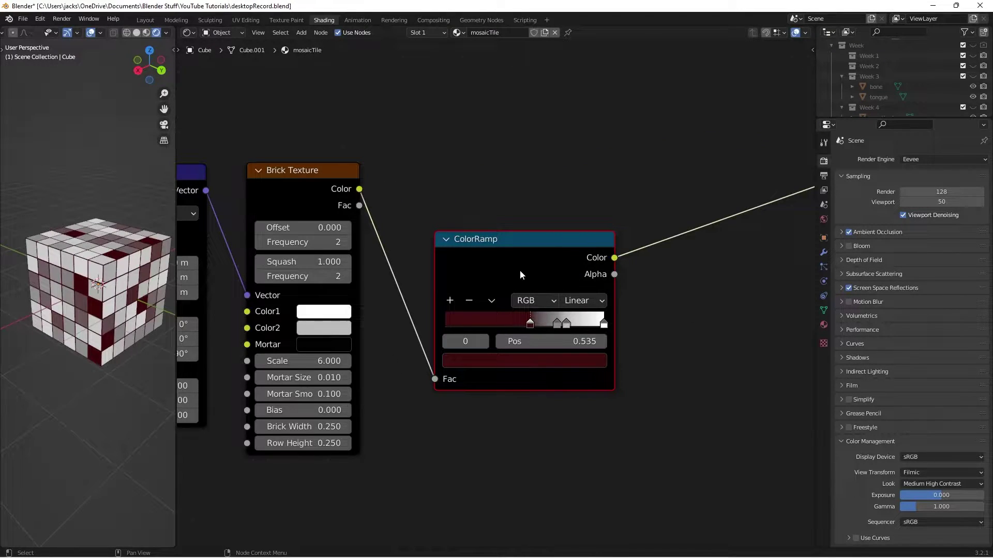
pyautogui.moveTo(82, 364); pyautogui.dragTo(97, 342, button='middle')
pyautogui.scroll(2, 97, 342)
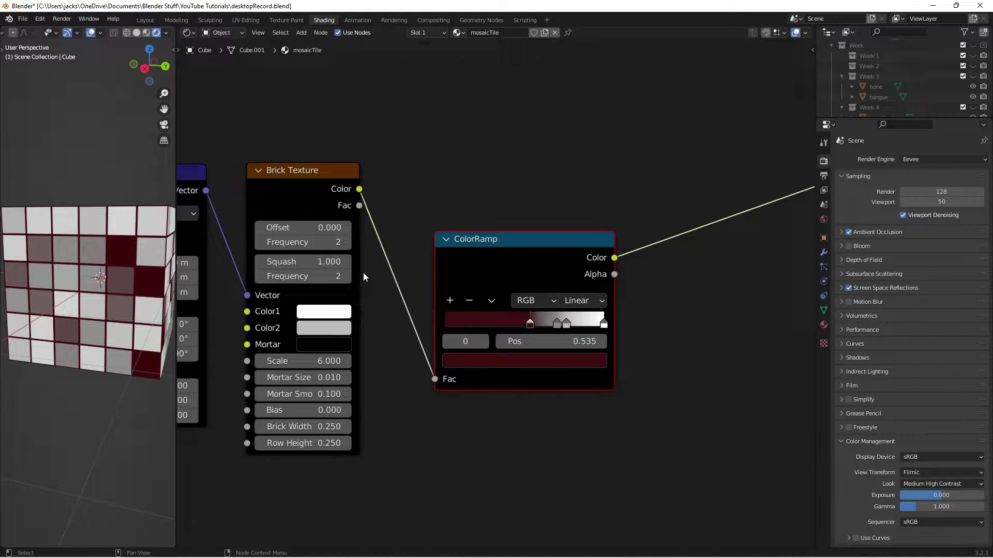
pyautogui.keyDown('ctrl'); pyautogui.keyDown('shift'); pyautogui.click(287, 182); pyautogui.keyUp('shift'); pyautogui.keyUp('ctrl')
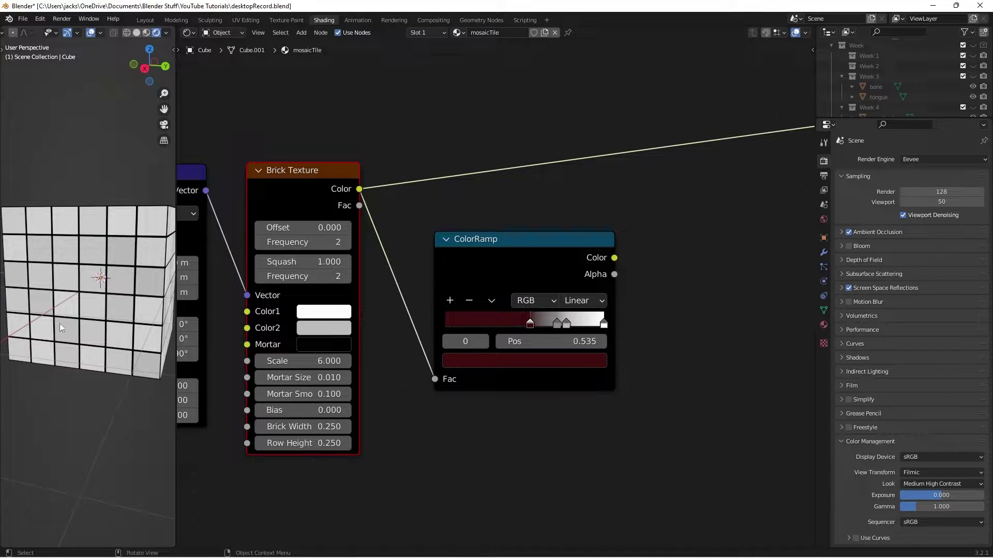
pyautogui.moveTo(60, 324); pyautogui.dragTo(93, 311, button='middle')
pyautogui.scroll(2, 94, 310)
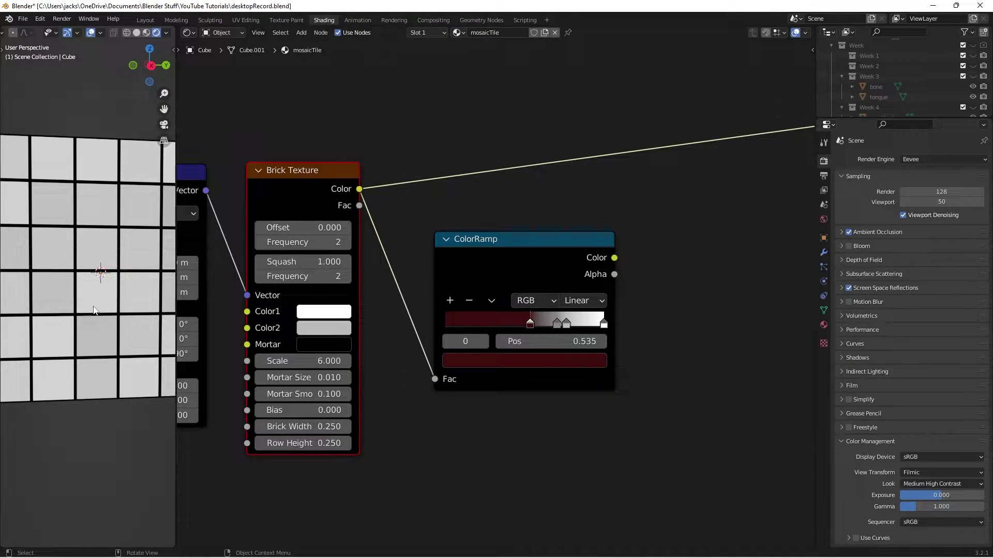
# Step: Preview the ColorRamp's output on the cube and view the tile colors from a different angle
pyautogui.keyDown('ctrl'); pyautogui.keyDown('shift'); pyautogui.click(516, 263); pyautogui.keyUp('shift'); pyautogui.keyUp('ctrl')
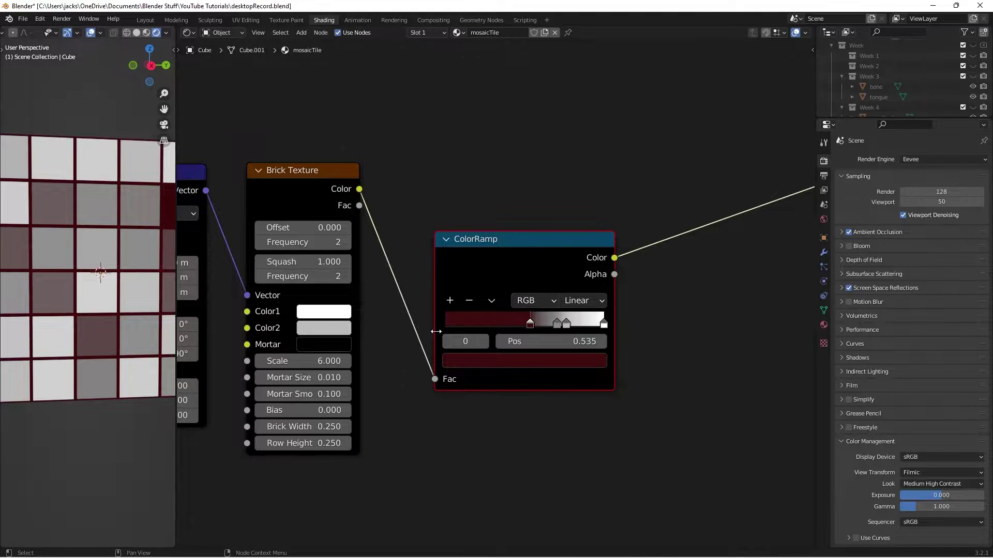
pyautogui.moveTo(90, 289)
pyautogui.mouseDown(button='middle')
pyautogui.moveTo(70, 297)
pyautogui.moveTo(107, 288)
pyautogui.mouseUp(button='middle')
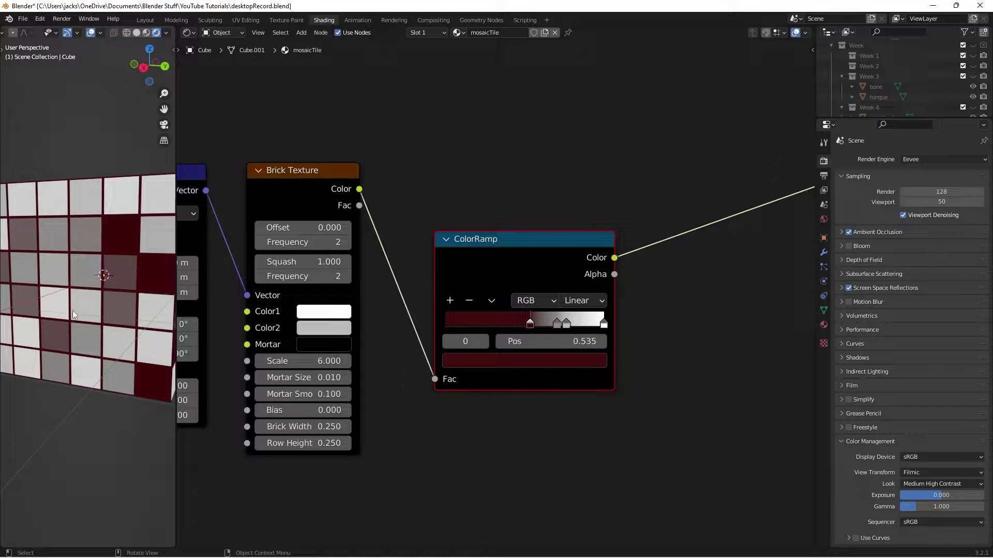
pyautogui.moveTo(102, 312)
pyautogui.mouseDown(button='middle')
pyautogui.moveTo(88, 306)
pyautogui.moveTo(101, 305)
pyautogui.mouseUp(button='middle')
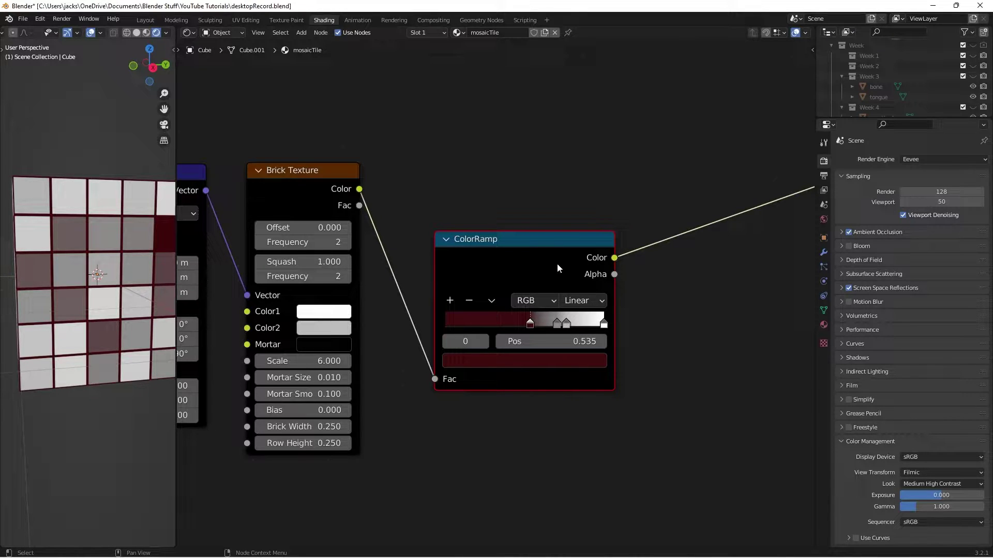
# Step: Move the ColorRamp's third stop to about 0.900 and set the second stop's position to 0.765
pyautogui.scroll(1, 590, 319)
pyautogui.moveTo(561, 324); pyautogui.dragTo(586, 323)
pyautogui.click(551, 324)
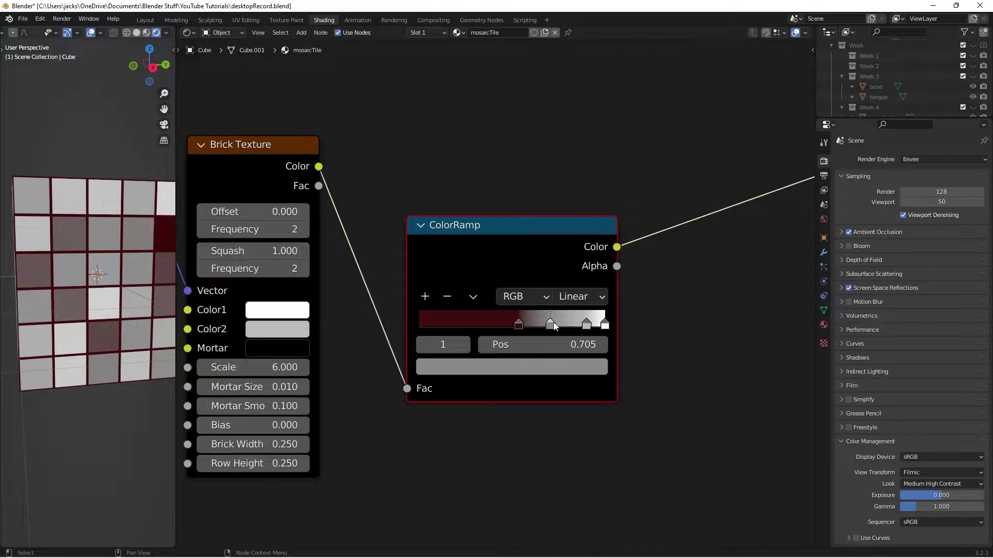
pyautogui.click(575, 346)
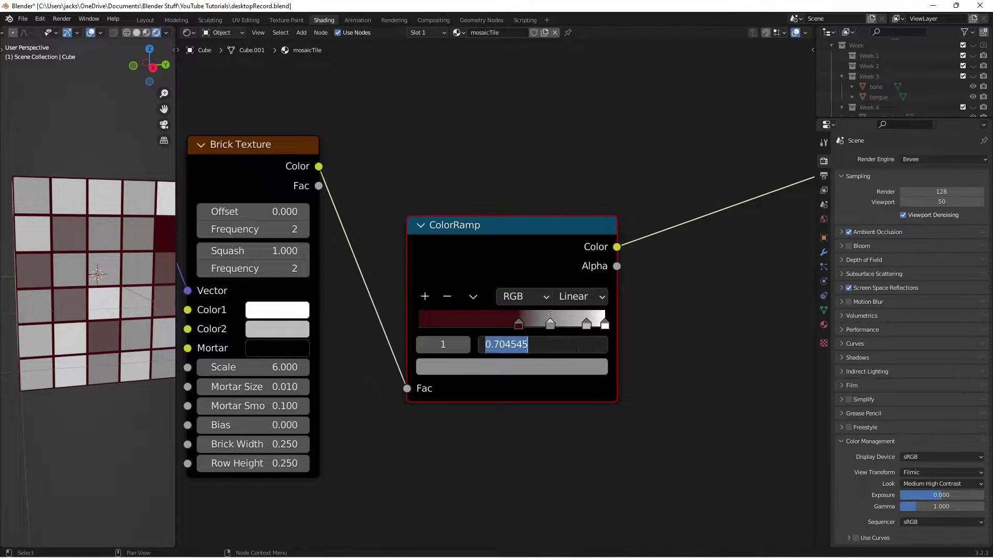
pyautogui.write('.765')
pyautogui.press('Return')
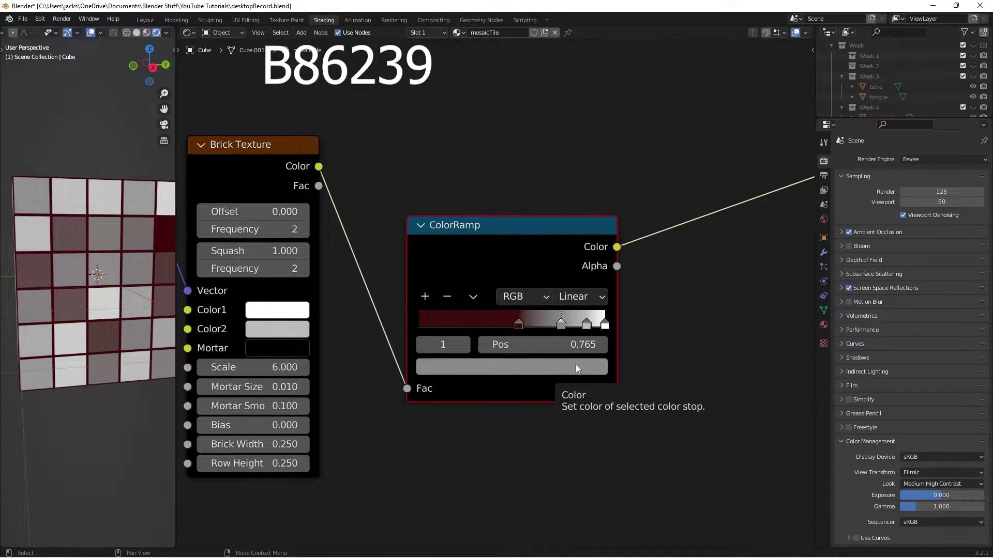
# Step: Set the color of the ColorRamp's second stop to hex B86239
pyautogui.click(575, 364)
pyautogui.click(466, 288)
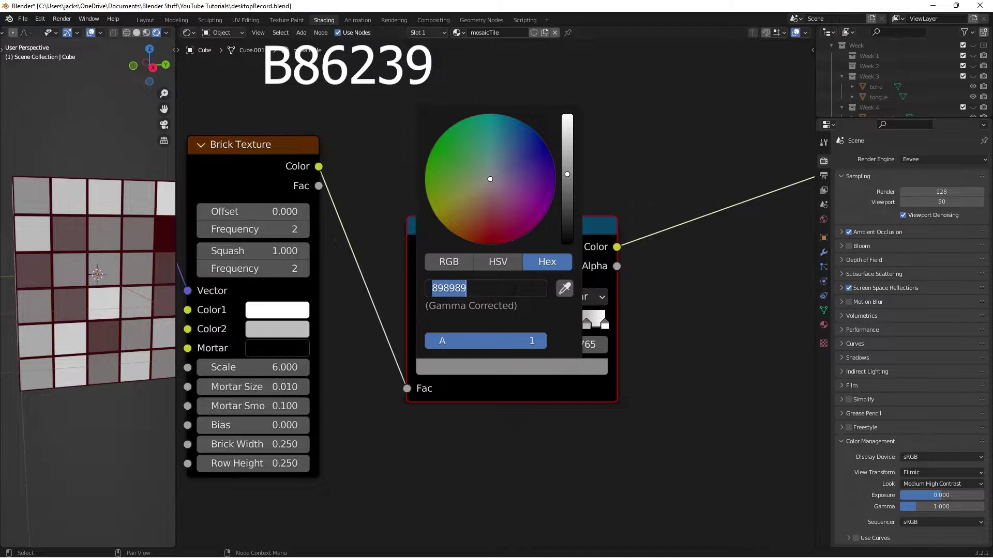
pyautogui.write('B86')
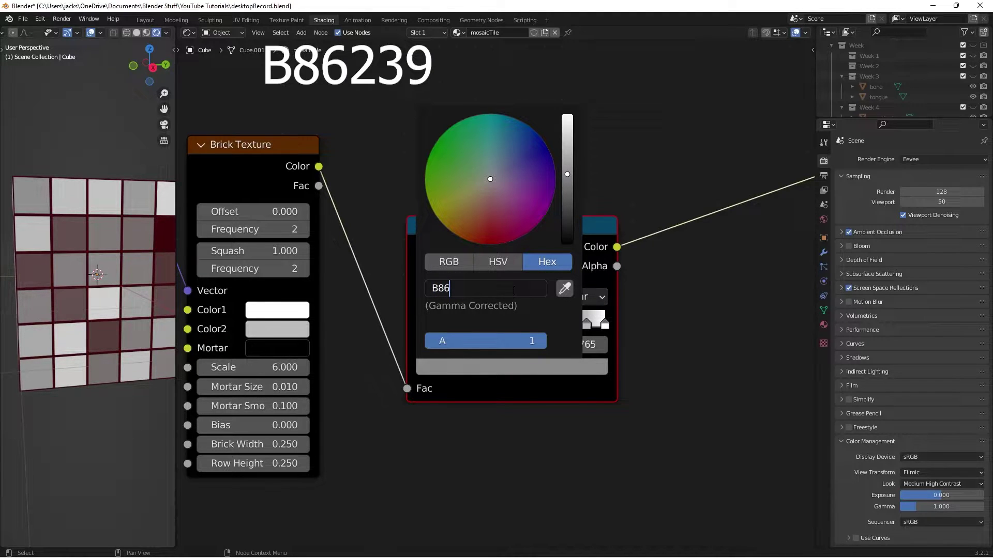
pyautogui.write('239')
pyautogui.press('Return')
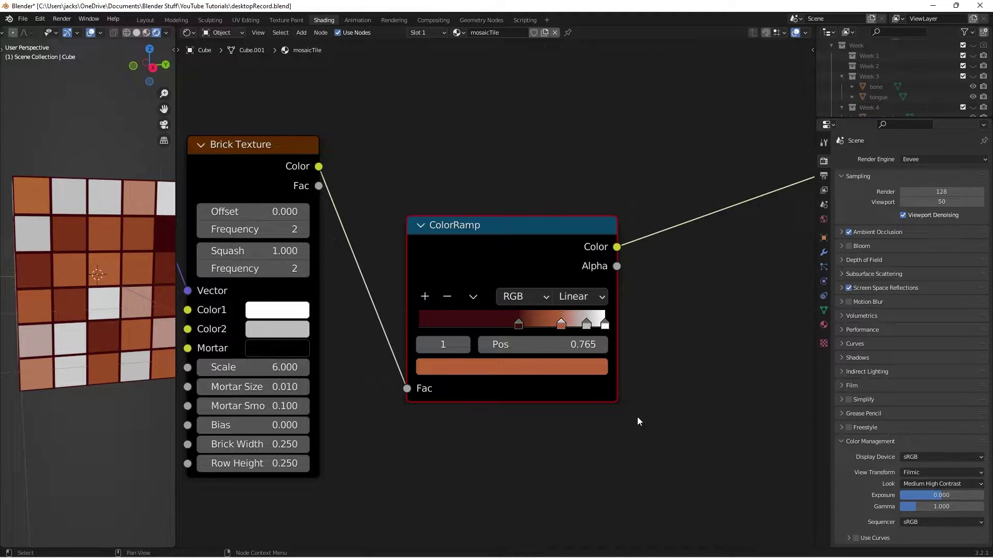
pyautogui.moveTo(88, 289); pyautogui.dragTo(74, 287, button='middle')
pyautogui.click(553, 367)
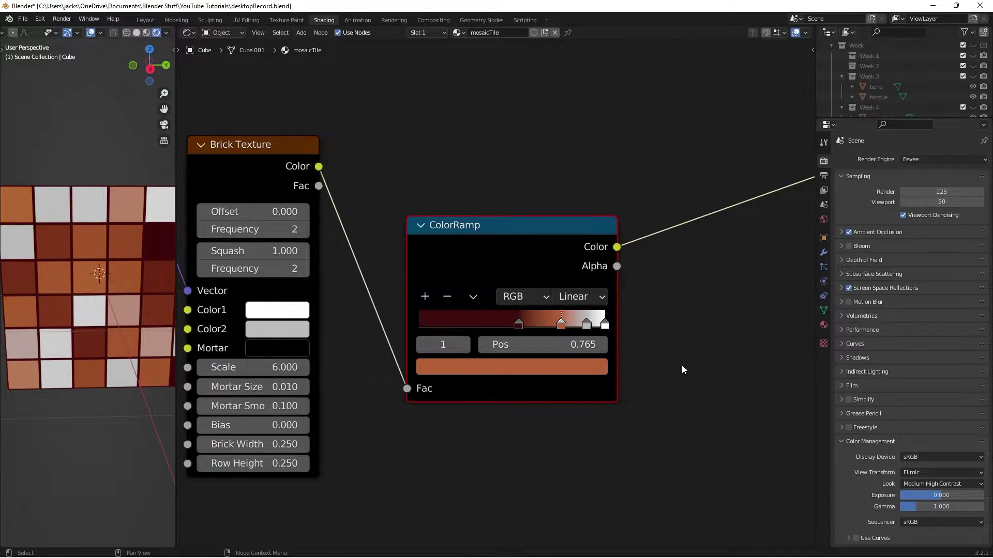
# Step: Set the ColorRamp's third stop to position 0.93 and its color to hex F48F35
pyautogui.click(585, 329)
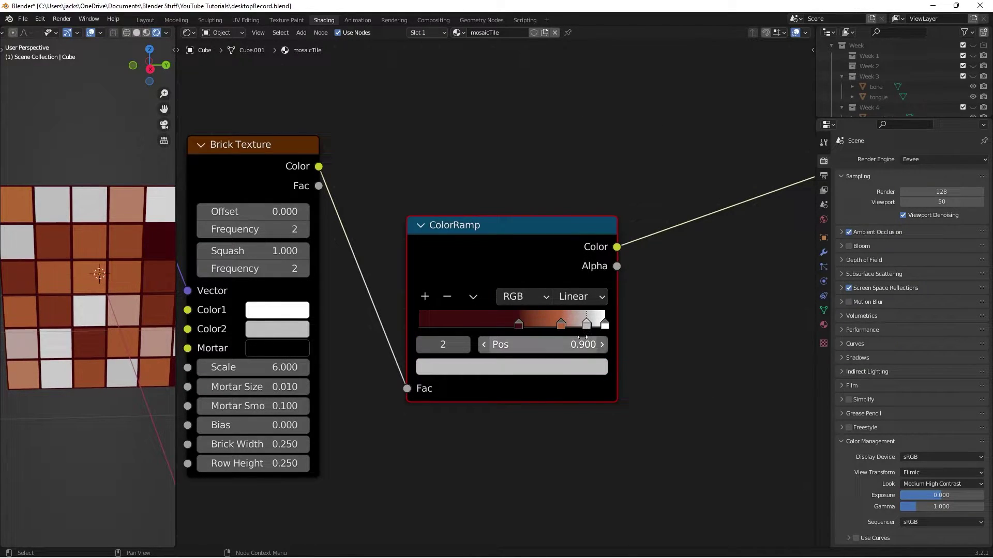
pyautogui.click(582, 338)
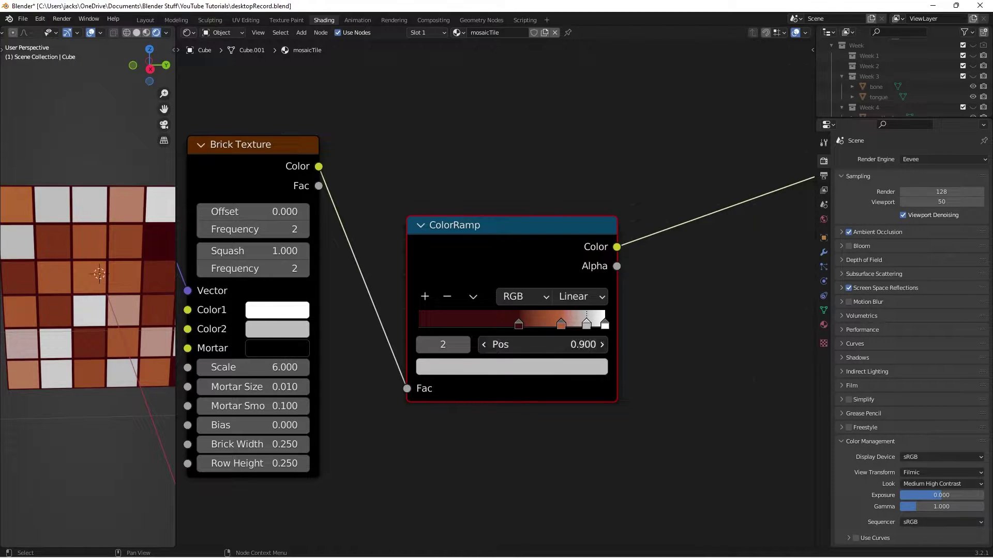
pyautogui.write('0.93')
pyautogui.press('Return')
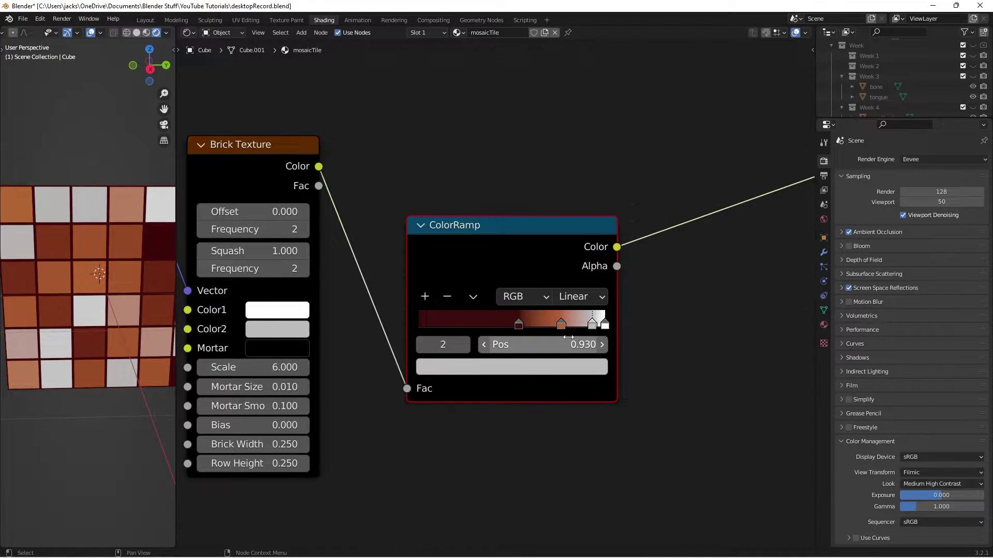
pyautogui.click(582, 366)
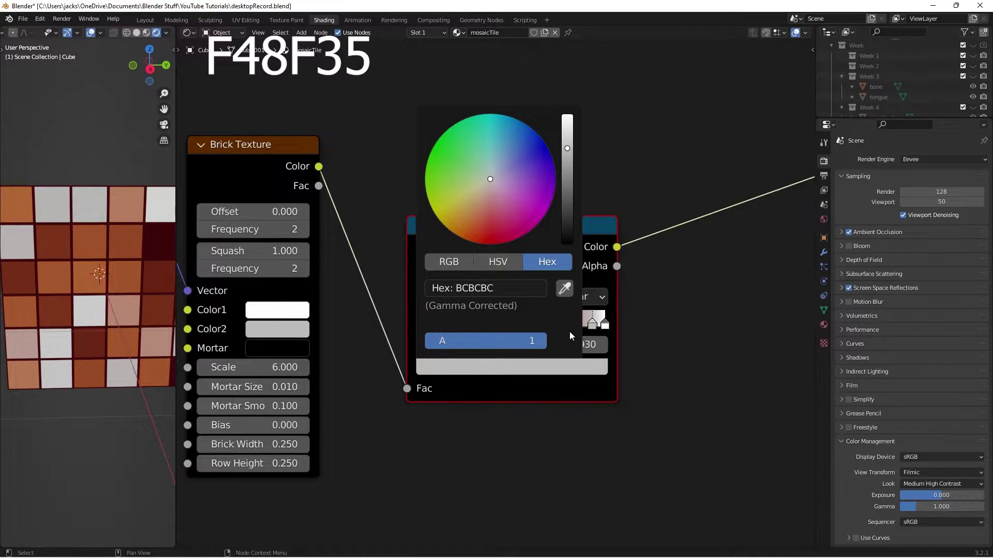
pyautogui.click(520, 288)
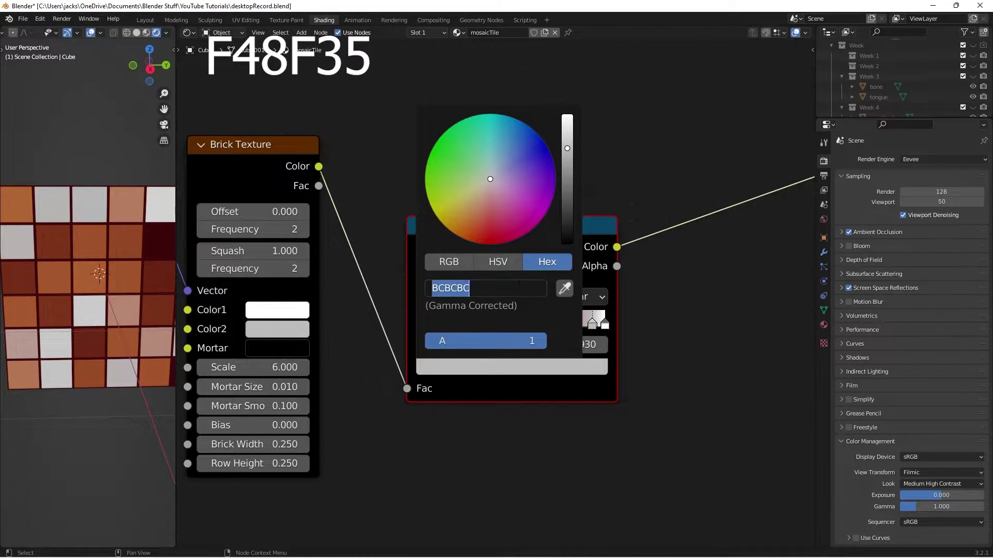
pyautogui.write('F48F35')
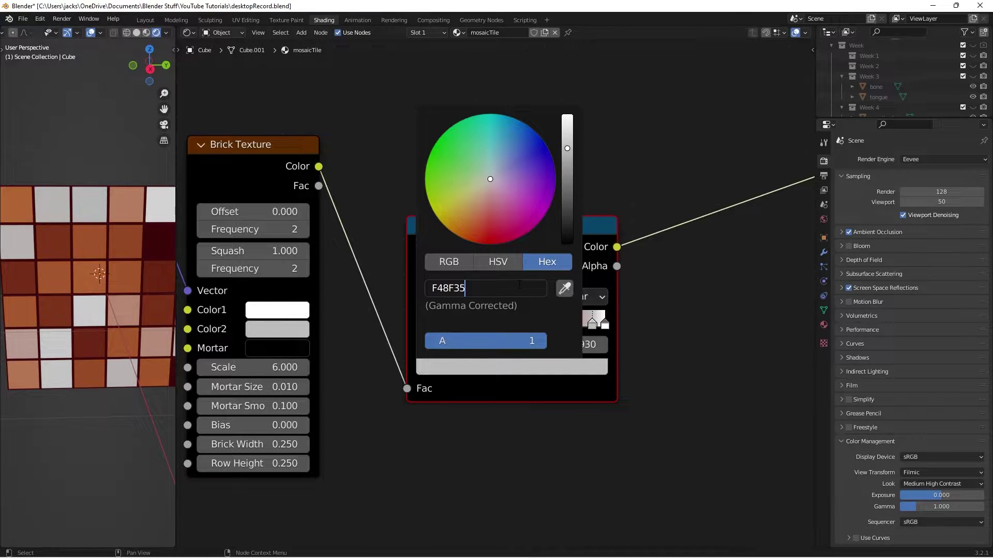
pyautogui.press('Return')
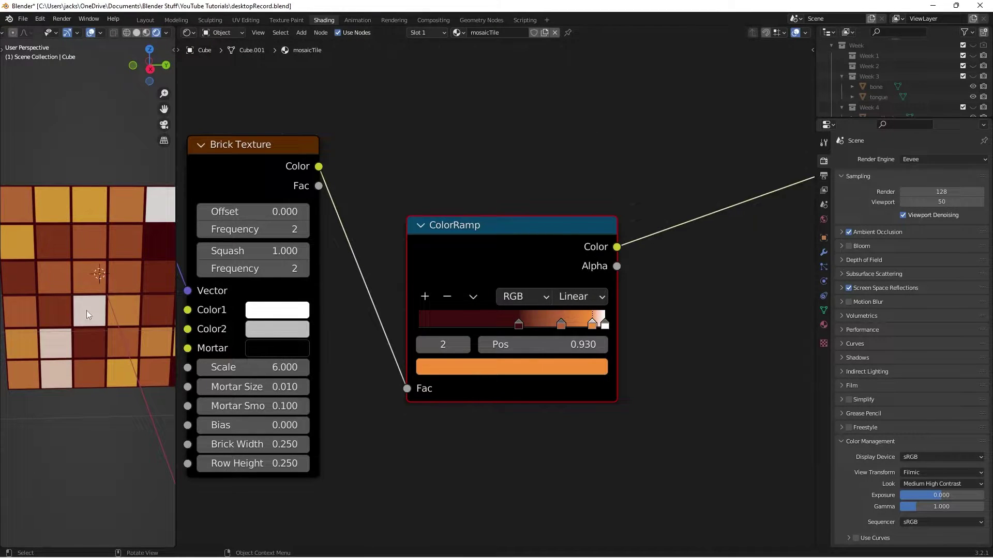
# Step: Set the color of the ColorRamp's last stop to hex D9A995 and view the cube's tiles
pyautogui.moveTo(18, 295); pyautogui.dragTo(140, 298, button='middle')
pyautogui.scroll(-3, 47, 296)
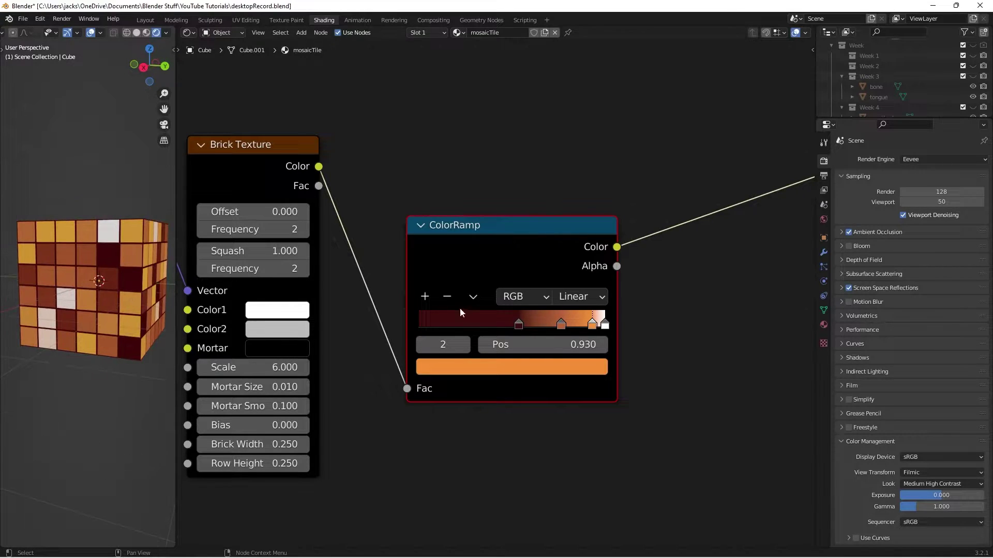
pyautogui.click(605, 323)
pyautogui.click(595, 377)
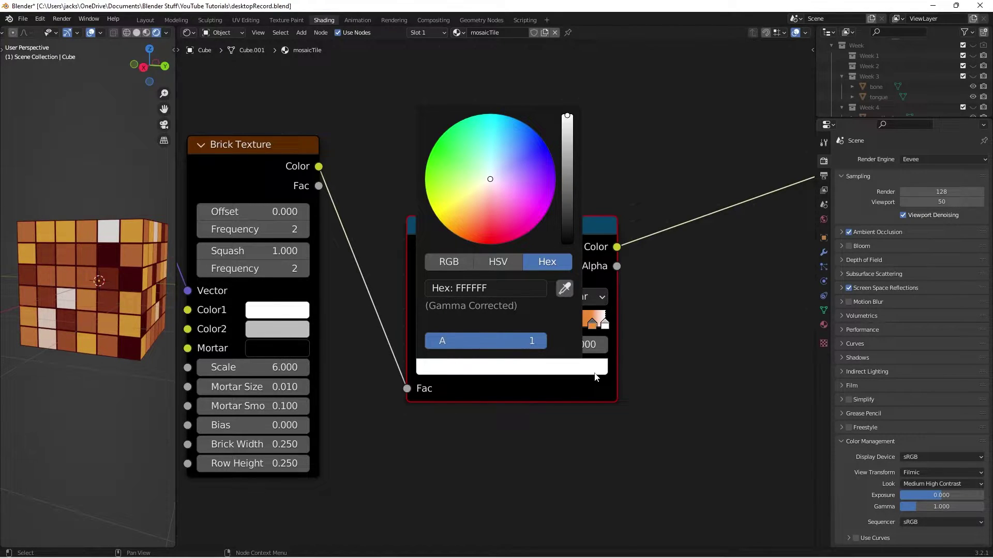
pyautogui.click(485, 295)
pyautogui.write('D9A')
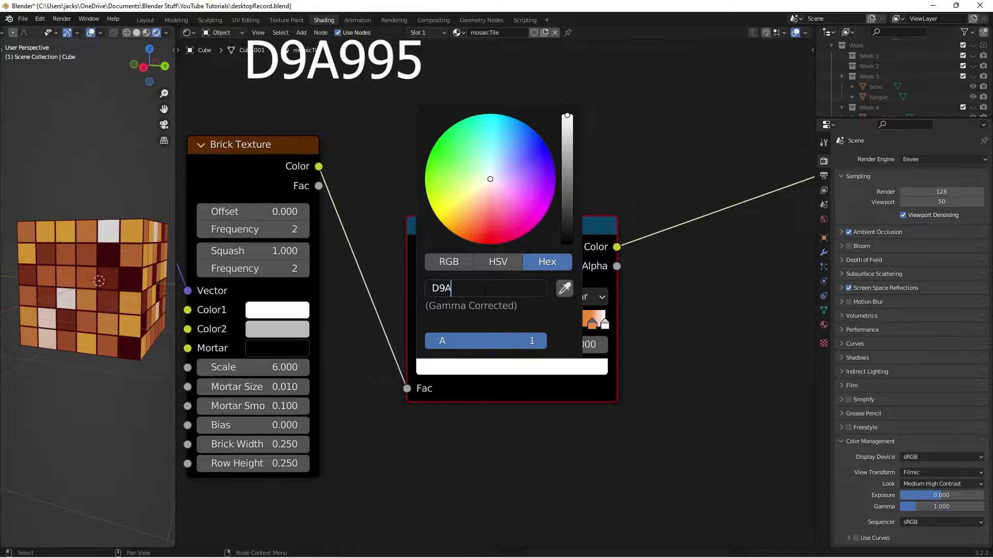
pyautogui.write('995')
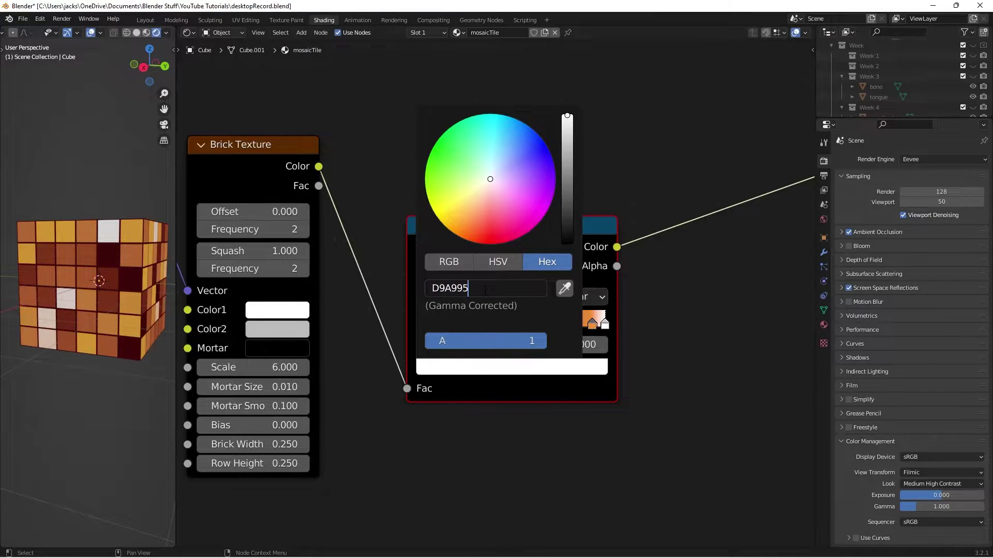
pyautogui.press('Return')
pyautogui.moveTo(137, 293); pyautogui.dragTo(102, 303, button='middle')
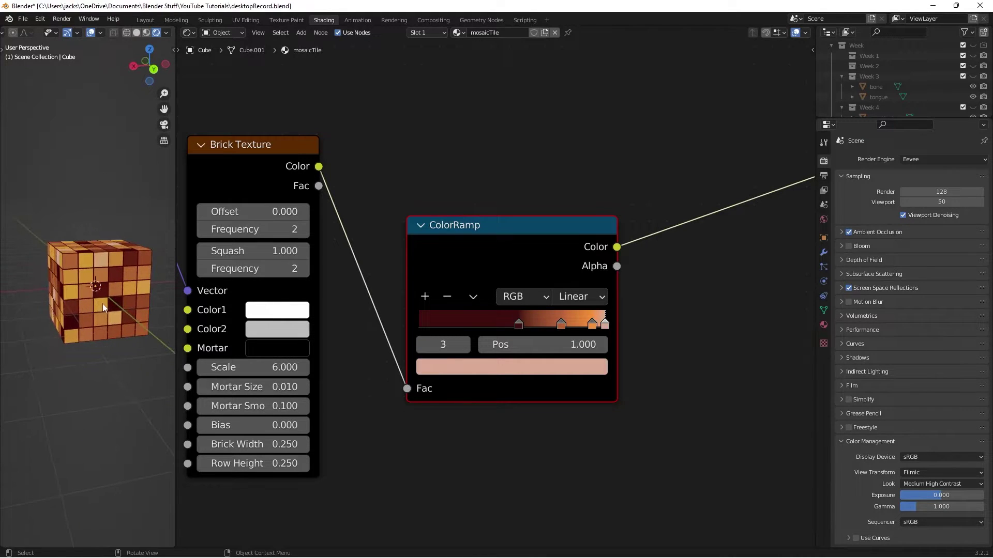
# Step: Save the file and move the Texture Coordinate, Mapping, Brick Texture and ColorRamp nodes farther away from the Principled BSDF
pyautogui.hotkey('ctrl', 's')
pyautogui.moveTo(687, 268); pyautogui.dragTo(530, 308, button='middle')
pyautogui.scroll(-2, 566, 322)
pyautogui.scroll(-8, 529, 307)
pyautogui.moveTo(378, 228); pyautogui.dragTo(531, 212, button='middle')
pyautogui.scroll(-2, 531, 211)
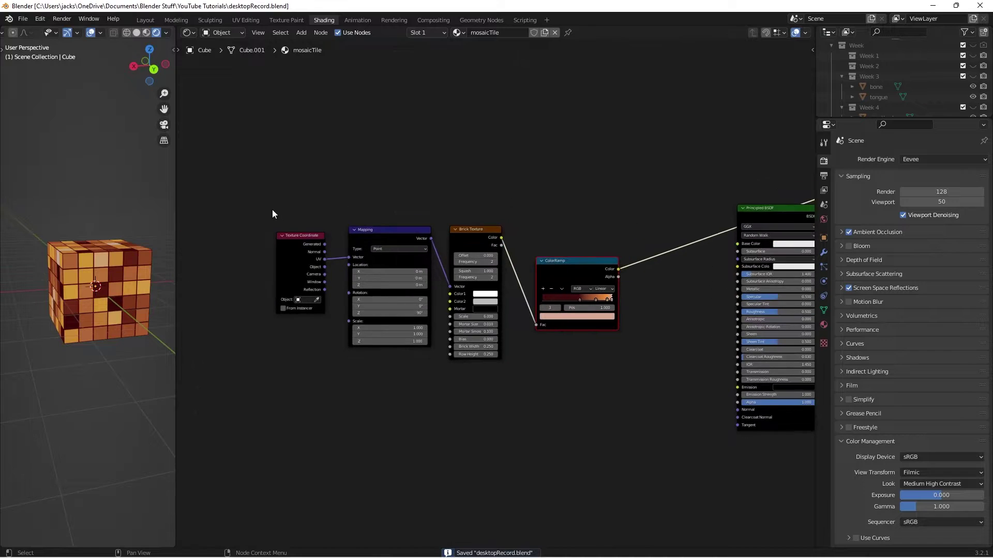
pyautogui.moveTo(269, 210); pyautogui.dragTo(602, 374)
pyautogui.press('g')
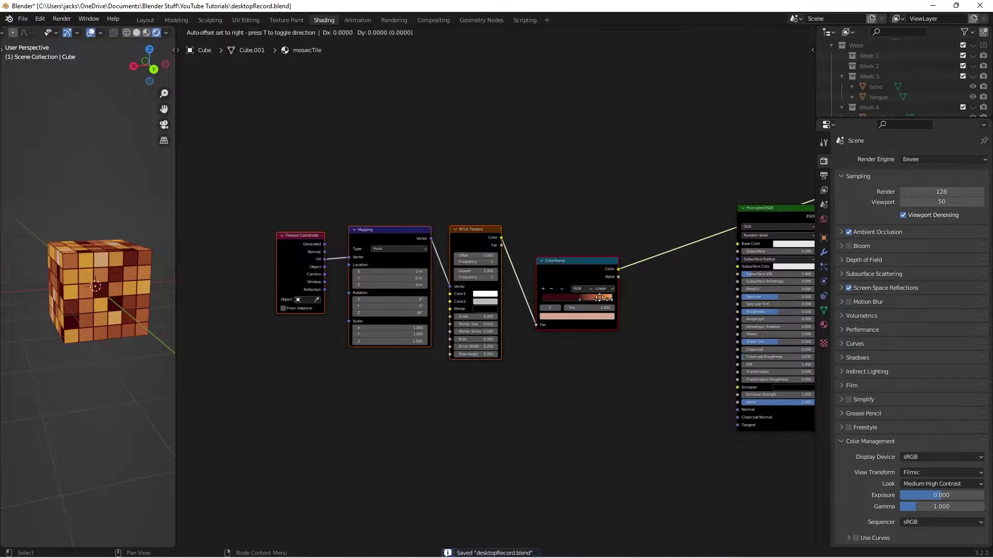
pyautogui.click(423, 296)
# Step: Add a Hue/Saturation node on the link coming out of the ColorRamp's Color output
pyautogui.moveTo(401, 213); pyautogui.dragTo(541, 214, button='middle')
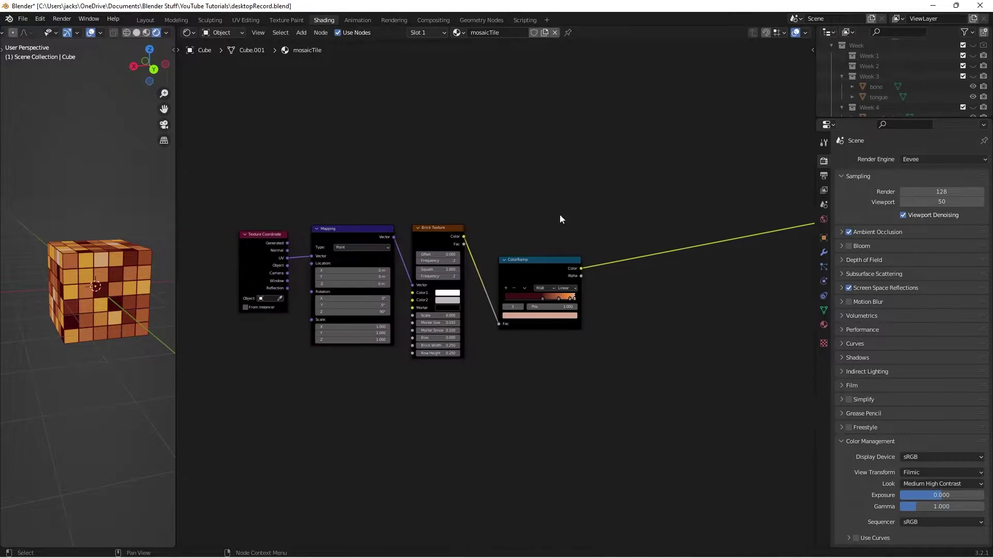
pyautogui.scroll(2, 560, 215)
pyautogui.scroll(-3, 567, 215)
pyautogui.scroll(2, 571, 214)
pyautogui.moveTo(681, 209); pyautogui.dragTo(568, 187, button='middle')
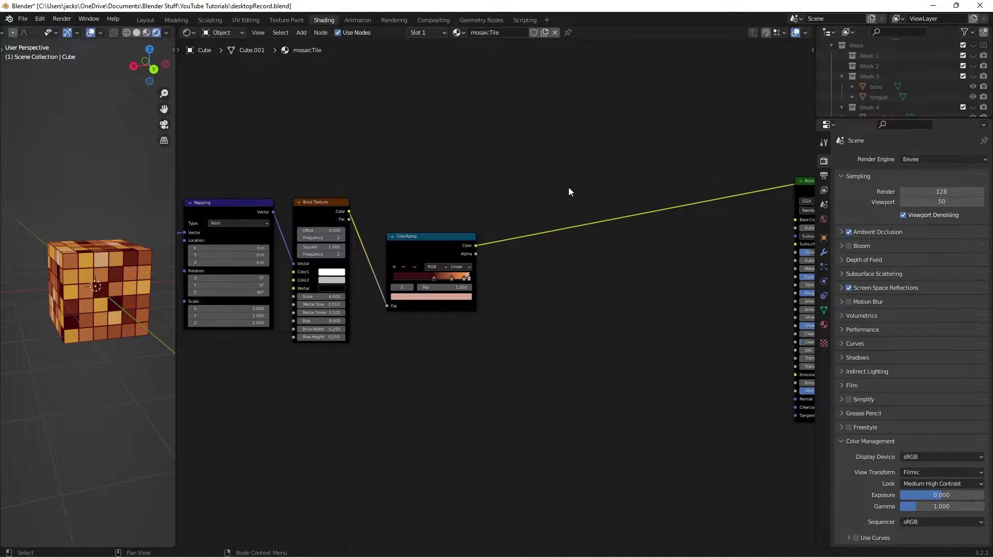
pyautogui.hotkey('shift', 'a')
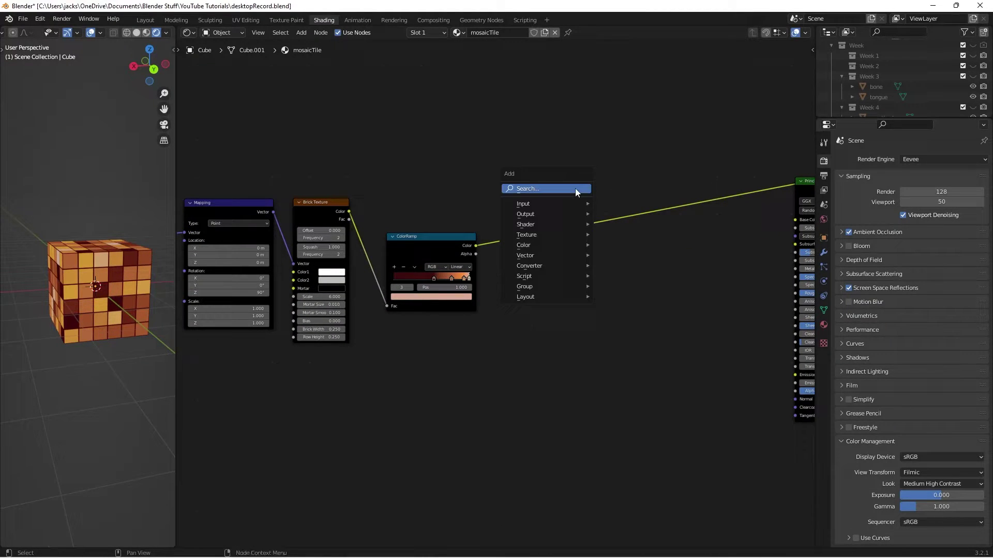
pyautogui.click(574, 188)
pyautogui.write('HUE')
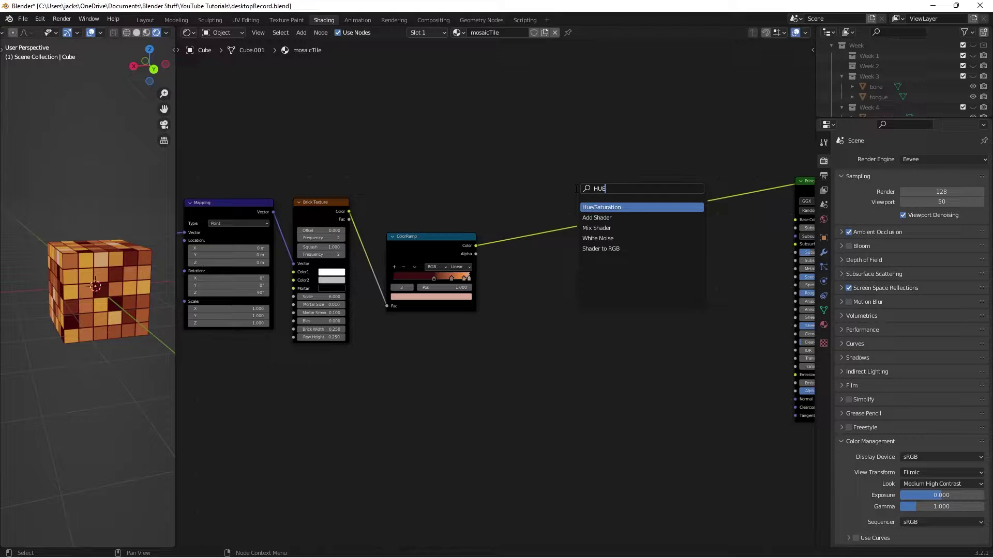
pyautogui.press('Return')
pyautogui.click(524, 205)
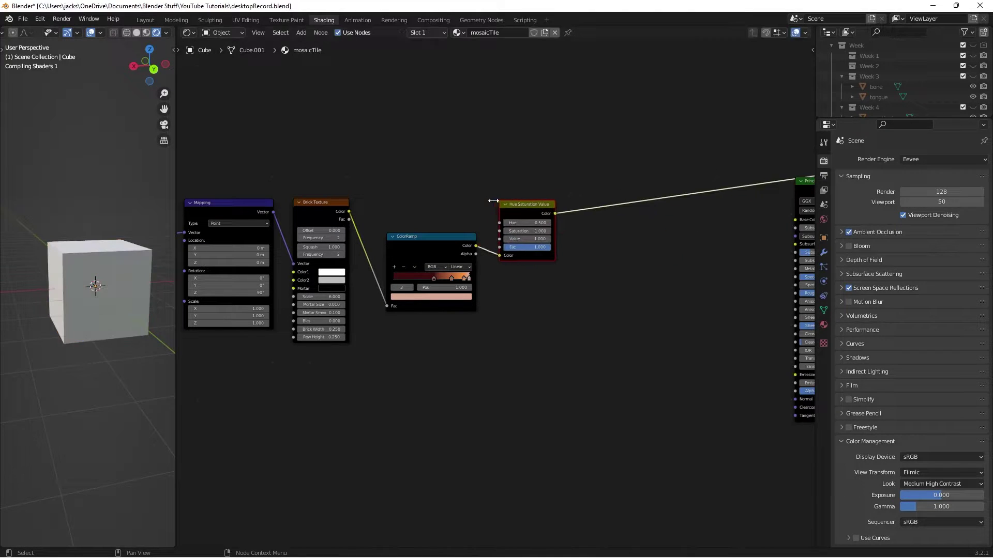
# Step: Try a hue of 0.09 on the Hue Saturation Value node to preview different tile colors on the cube
pyautogui.scroll(2, 456, 202)
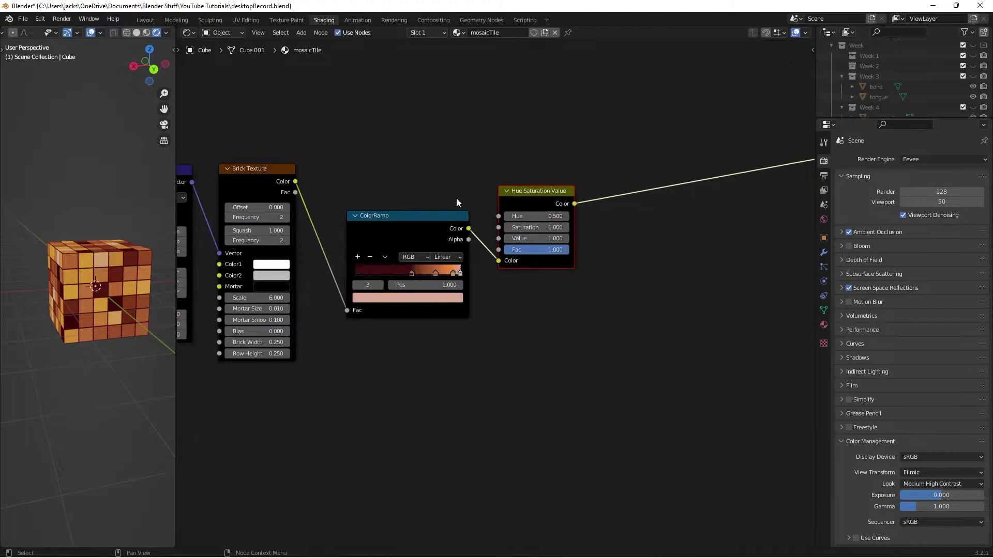
pyautogui.scroll(2, 575, 220)
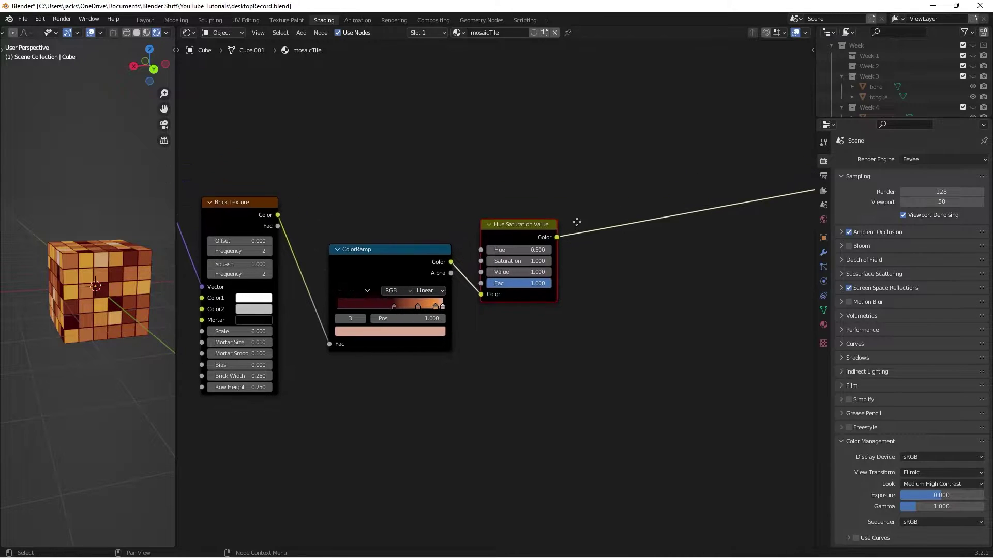
pyautogui.keyDown('shift'); pyautogui.moveTo(557, 238); pyautogui.dragTo(517, 238); pyautogui.keyUp('shift')
pyautogui.moveTo(98, 290); pyautogui.dragTo(153, 282, button='middle')
pyautogui.moveTo(510, 252); pyautogui.dragTo(486, 253)
pyautogui.rightClick(486, 252)
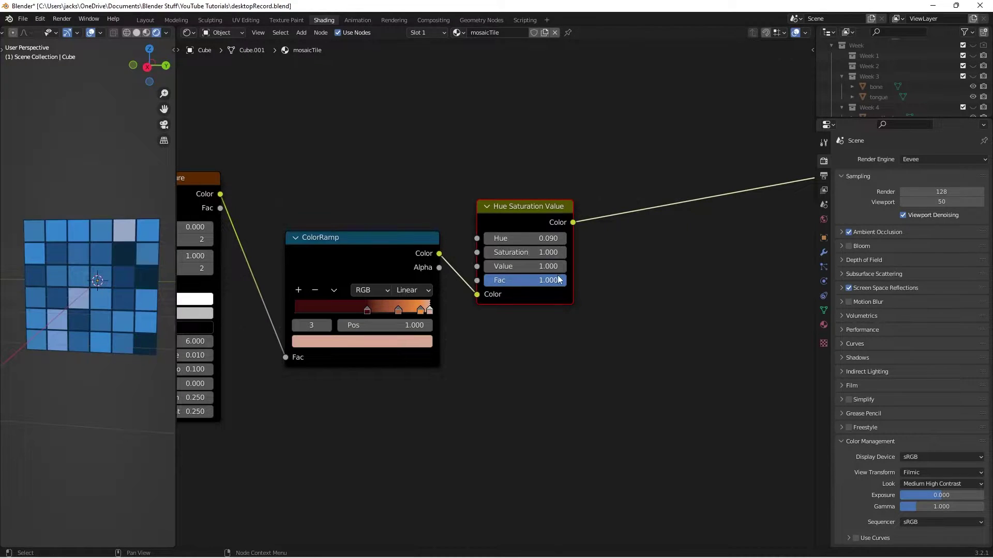
pyautogui.moveTo(551, 266)
pyautogui.keyDown('shift'); pyautogui.mouseDown()
pyautogui.moveTo(491, 266)
pyautogui.moveTo(545, 265)
pyautogui.mouseUp(); pyautogui.keyUp('shift')
# Step: Try a hue of 0 on the Hue Saturation Value node and return it to 0.5
pyautogui.click(541, 239)
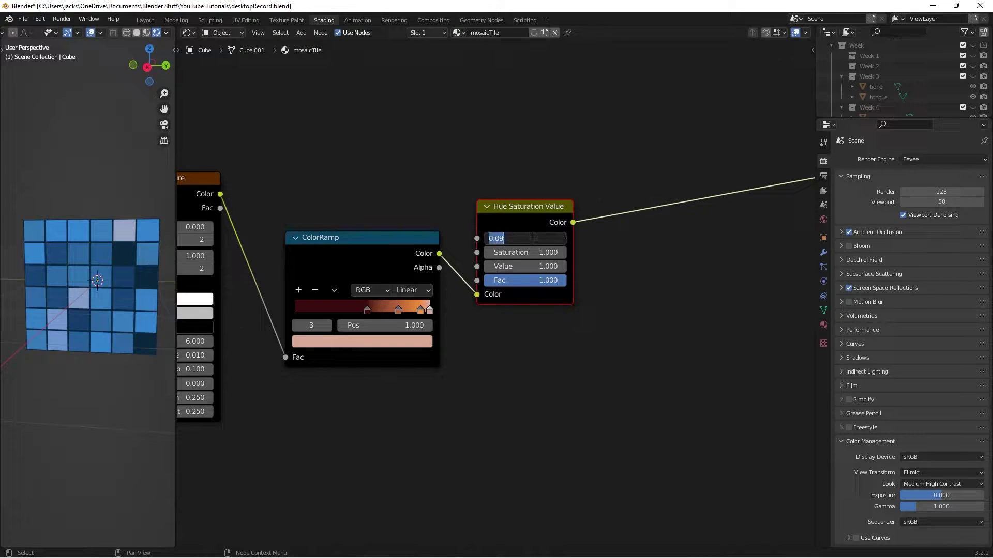
pyautogui.write('0')
pyautogui.press('Return')
pyautogui.moveTo(561, 198); pyautogui.dragTo(532, 240, button='middle')
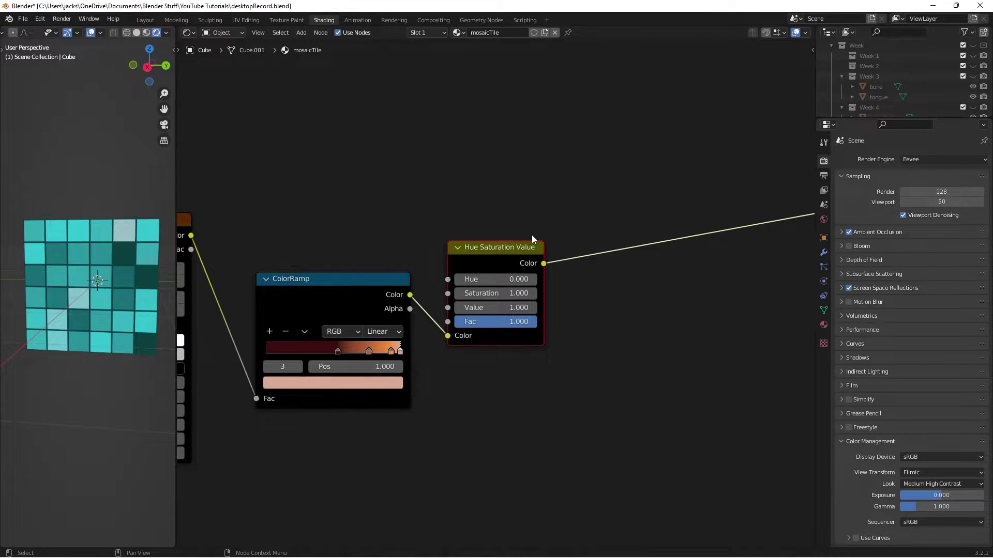
pyautogui.click(500, 280)
pyautogui.write('0.5')
pyautogui.press('Return')
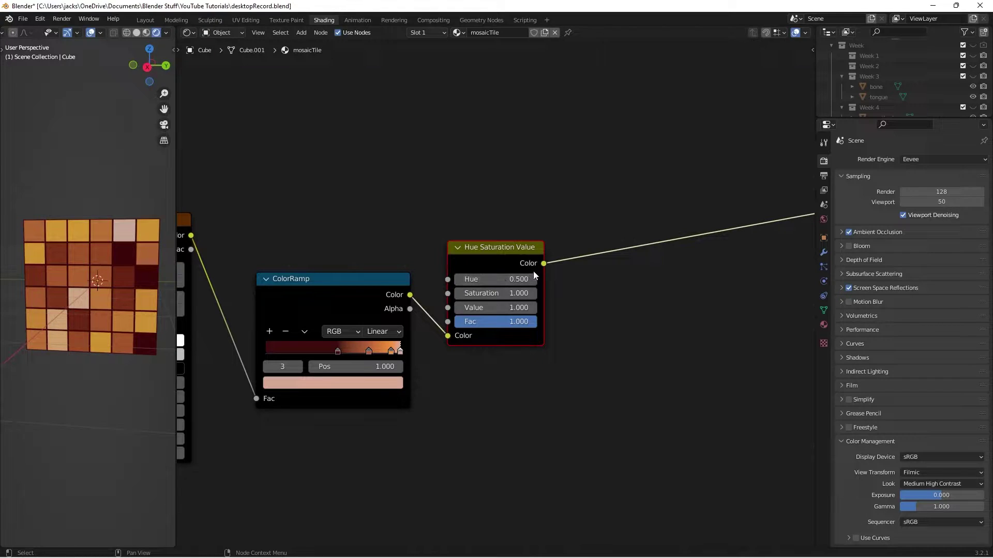
# Step: Reposition the Hue Saturation Value and ColorRamp nodes slightly and save the file
pyautogui.moveTo(516, 251)
pyautogui.mouseDown()
pyautogui.moveTo(532, 242)
pyautogui.moveTo(530, 253)
pyautogui.mouseUp()
pyautogui.click(309, 295)
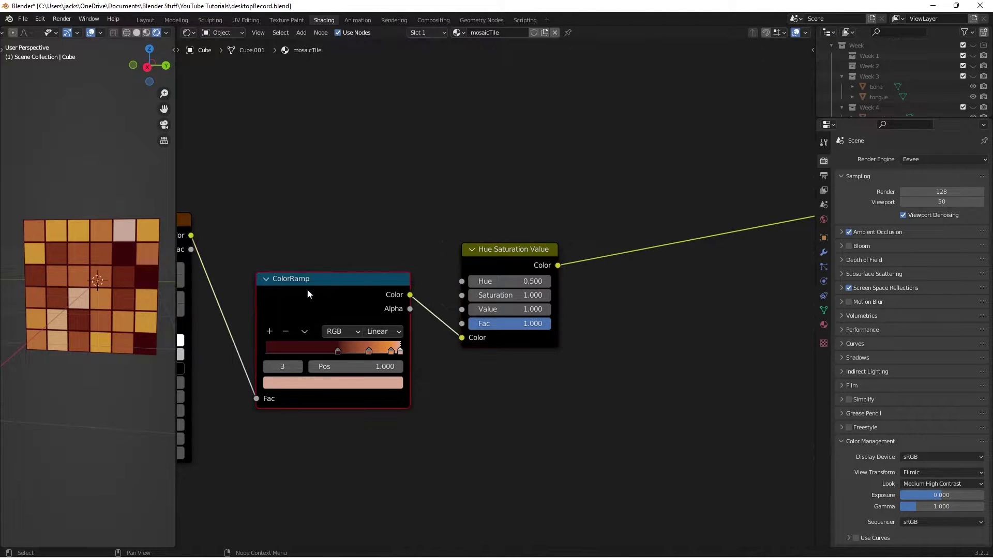
pyautogui.moveTo(307, 301); pyautogui.dragTo(313, 311)
pyautogui.click(287, 244)
pyautogui.scroll(-4, 284, 237)
pyautogui.moveTo(284, 237); pyautogui.dragTo(394, 252, button='middle')
pyautogui.hotkey('ctrl', 's')
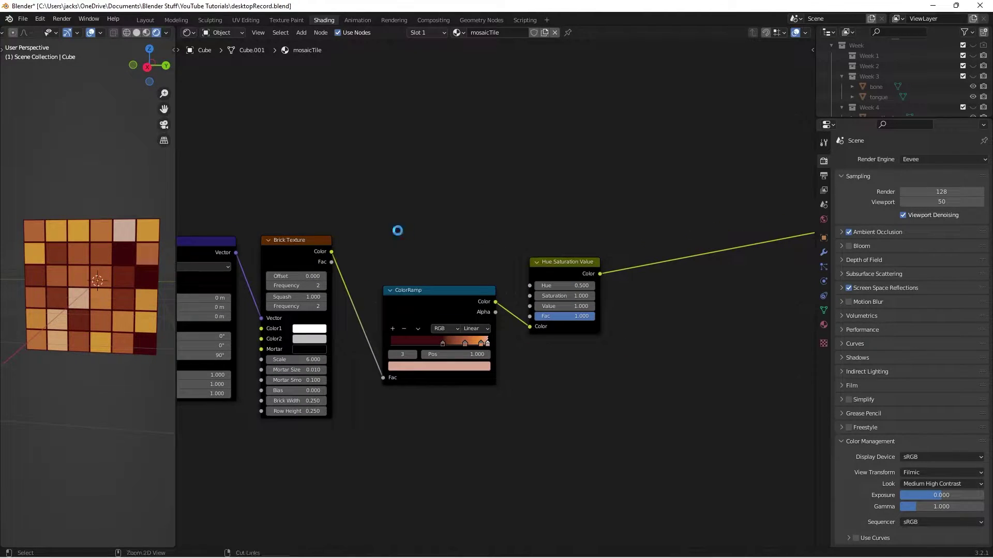
pyautogui.moveTo(436, 228); pyautogui.dragTo(464, 241, button='middle')
pyautogui.scroll(-1, 466, 241)
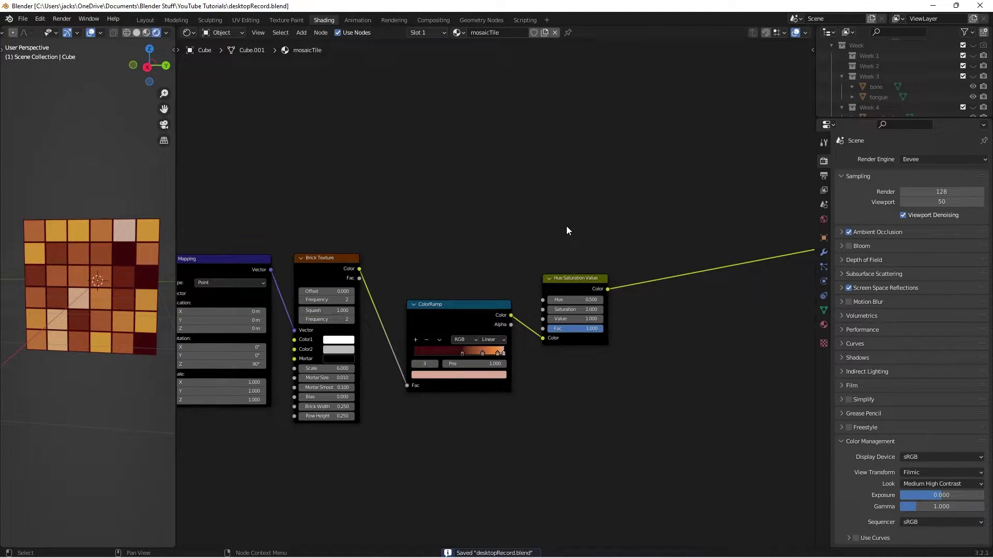
# Step: Add a second ColorRamp above the existing one and feed its Fac from the Brick Texture's Color output
pyautogui.scroll(2, 512, 223)
pyautogui.hotkey('shift', 'a')
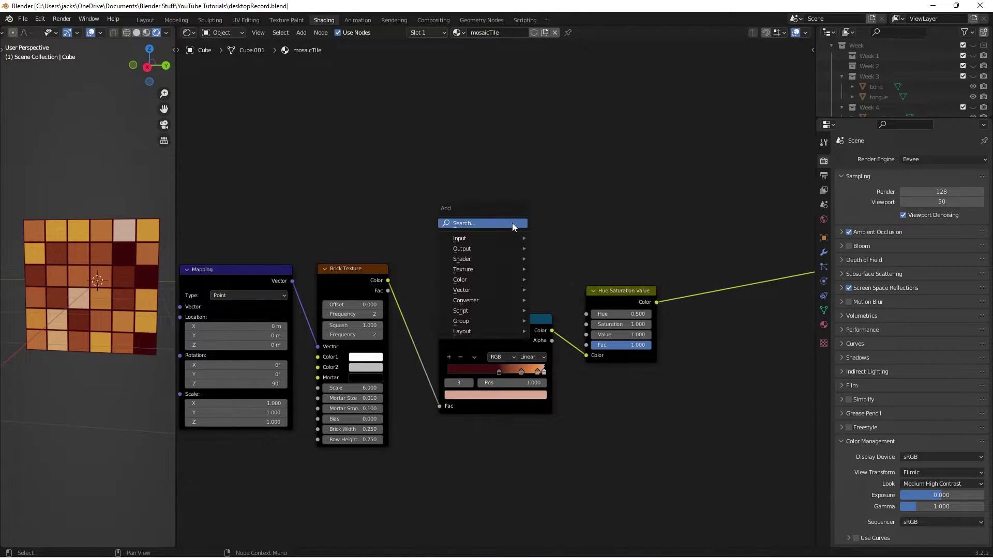
pyautogui.click(512, 223)
pyautogui.write('color')
pyautogui.press('Return')
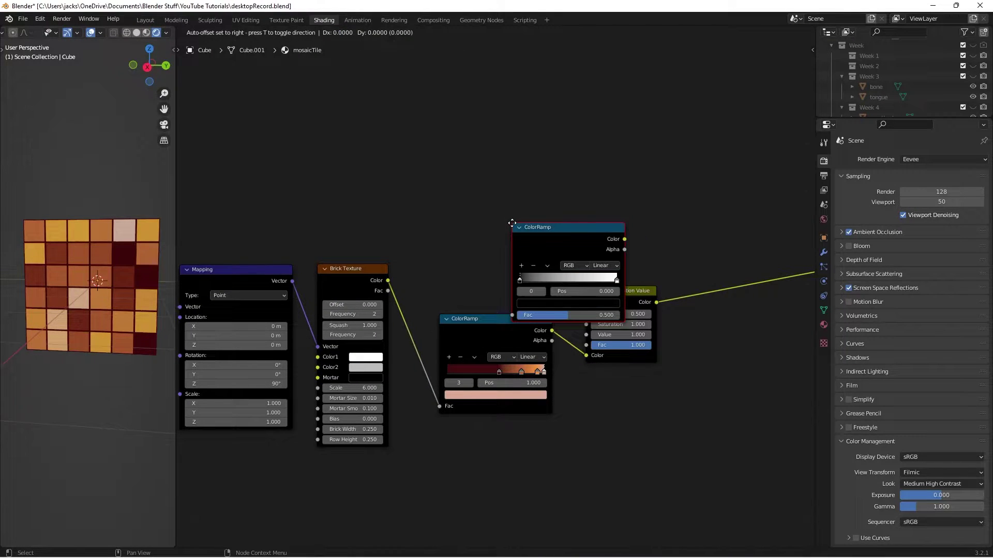
pyautogui.click(440, 196)
pyautogui.moveTo(387, 280); pyautogui.dragTo(440, 285)
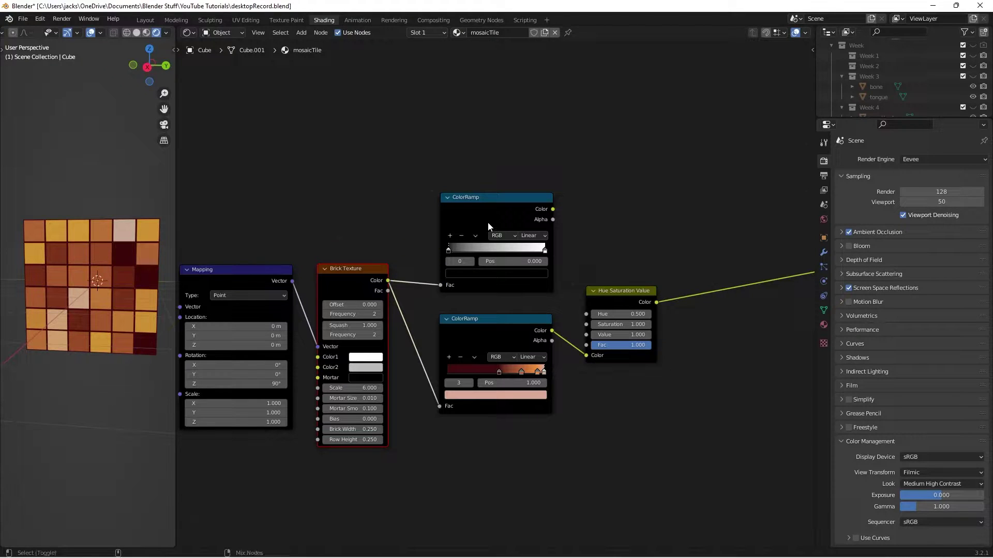
# Step: Preview the new ColorRamp on the cube and set its white stop's position to 0.1
pyautogui.keyDown('ctrl'); pyautogui.keyDown('shift'); pyautogui.click(488, 222); pyautogui.keyUp('shift'); pyautogui.keyUp('ctrl')
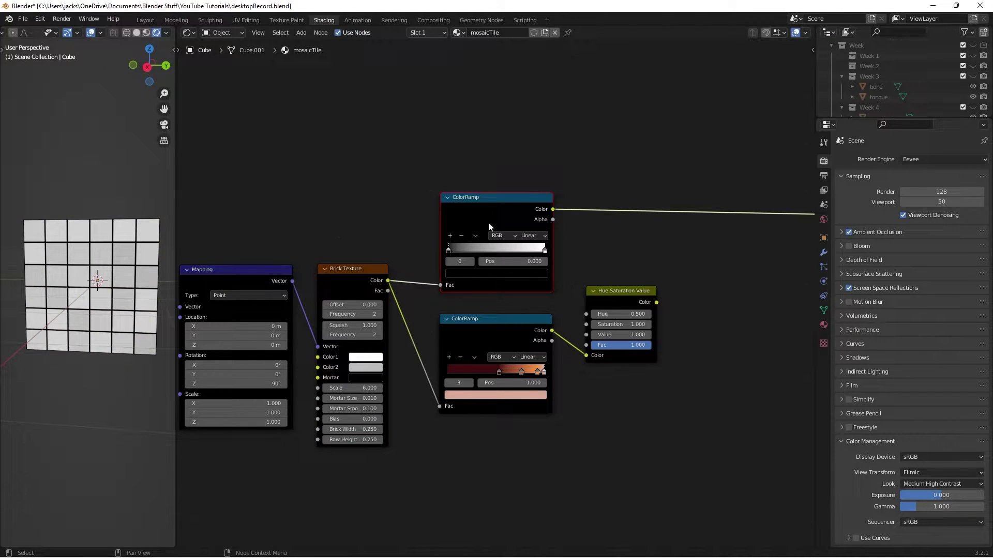
pyautogui.scroll(1, 486, 222)
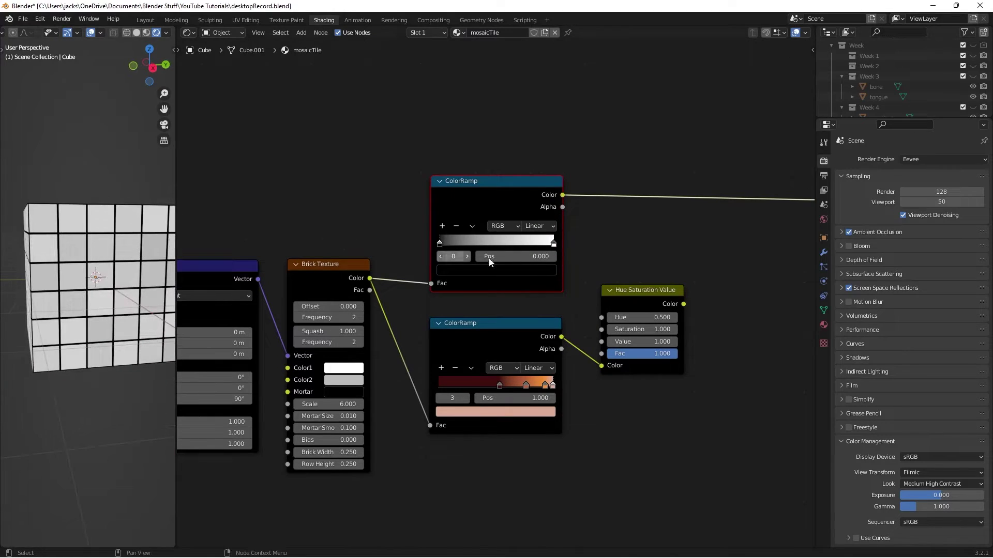
pyautogui.moveTo(553, 243); pyautogui.dragTo(546, 254)
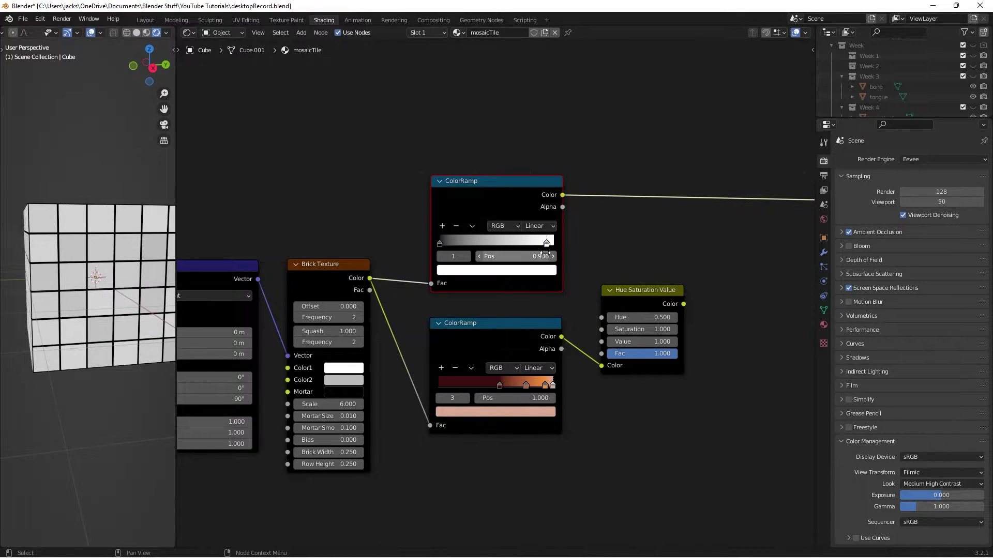
pyautogui.click(545, 256)
pyautogui.write('0.1')
pyautogui.press('Return')
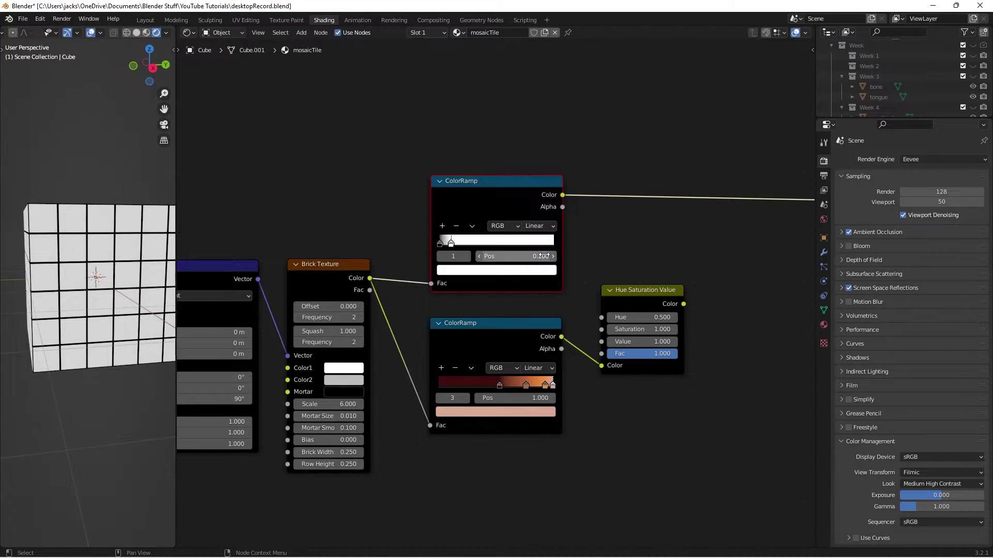
# Step: Inspect the black-and-white grid on the cube and set the new ColorRamp's interpolation to Constant
pyautogui.moveTo(124, 261); pyautogui.dragTo(108, 259, button='middle')
pyautogui.scroll(3, 109, 259)
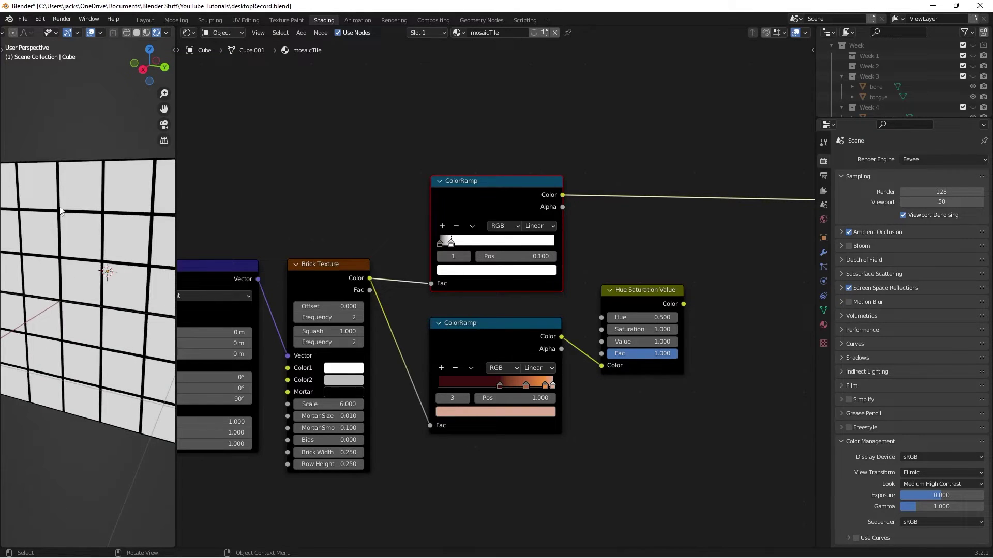
pyautogui.scroll(-5, 43, 255)
pyautogui.moveTo(42, 254); pyautogui.dragTo(114, 278, button='middle')
pyautogui.scroll(2, 116, 279)
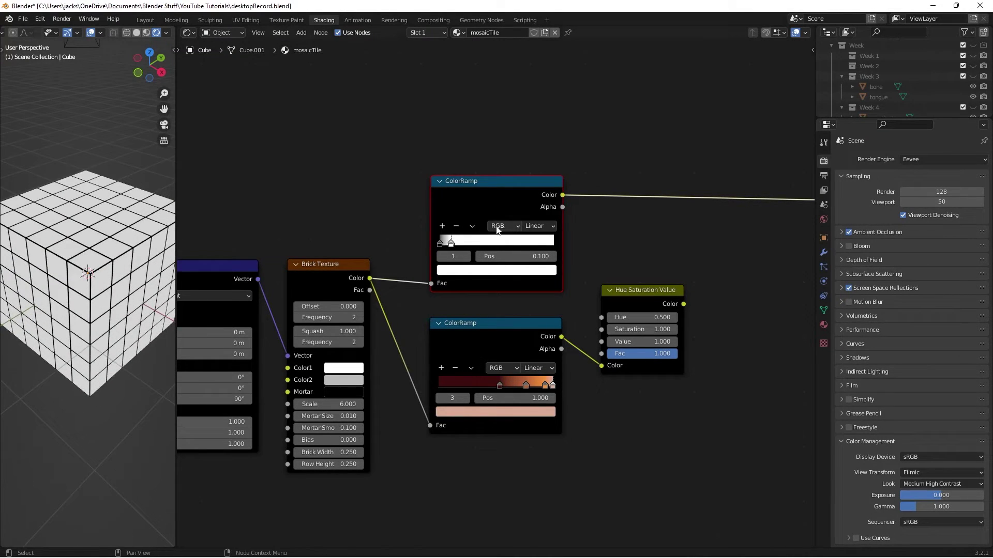
pyautogui.click(552, 228)
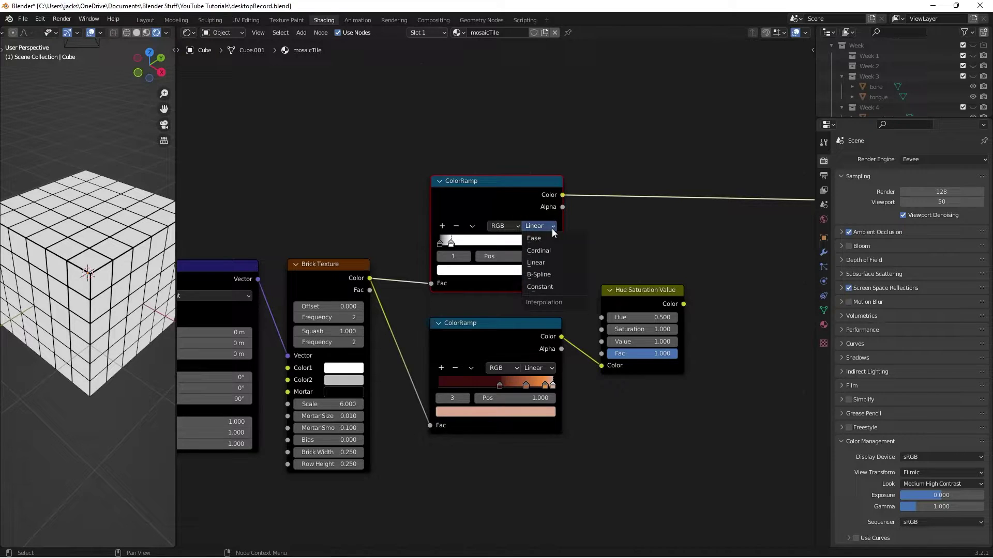
pyautogui.click(560, 287)
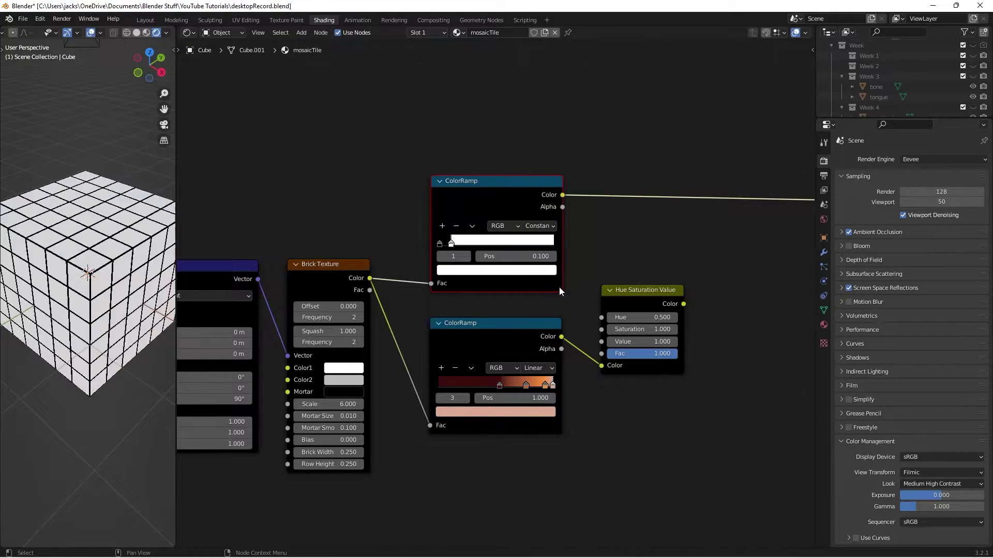
pyautogui.moveTo(9, 306); pyautogui.dragTo(74, 242, button='middle')
pyautogui.scroll(4, 100, 278)
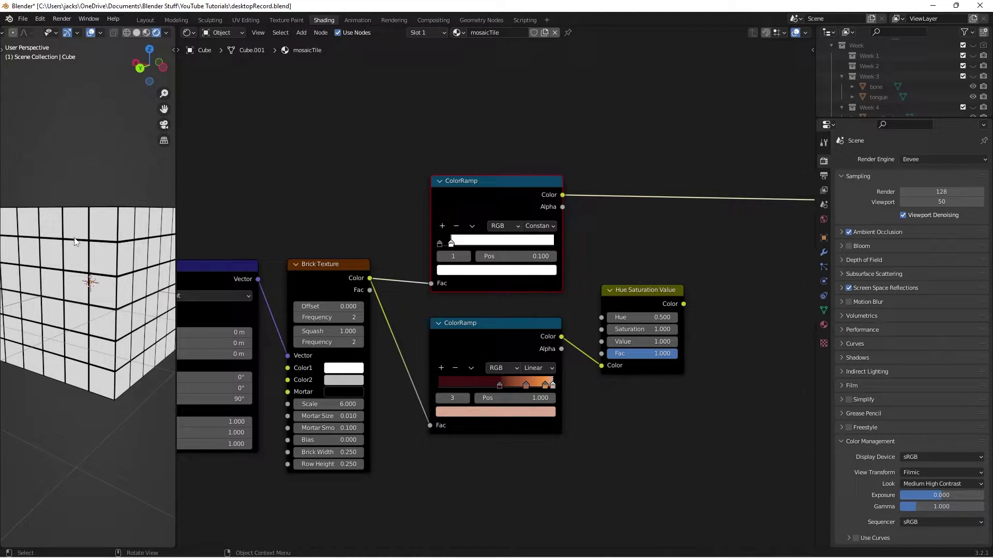
pyautogui.scroll(-1, 674, 256)
pyautogui.scroll(-1, 569, 235)
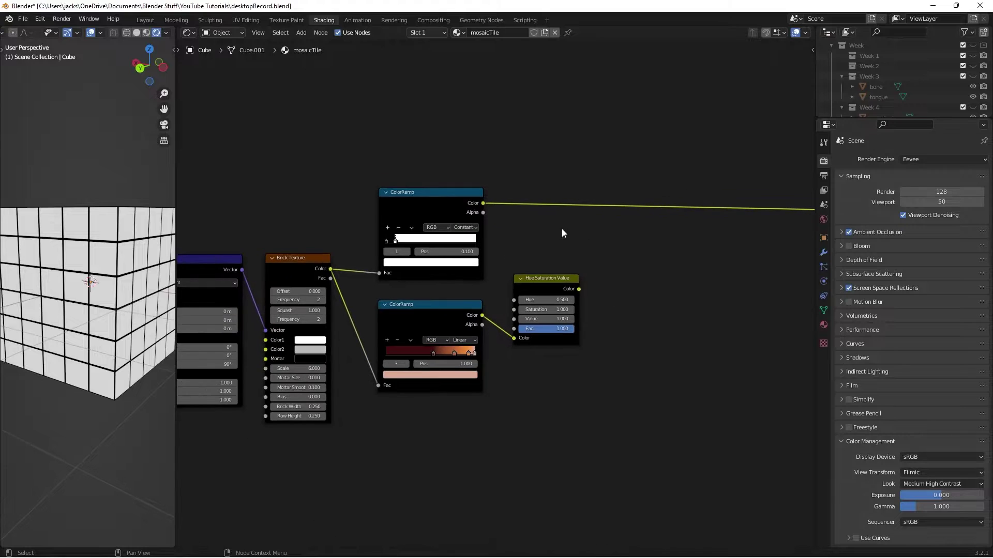
# Step: Add a Bump node in the space between the Hue Saturation Value node and the Principled BSDF
pyautogui.hotkey('shift', 'a')
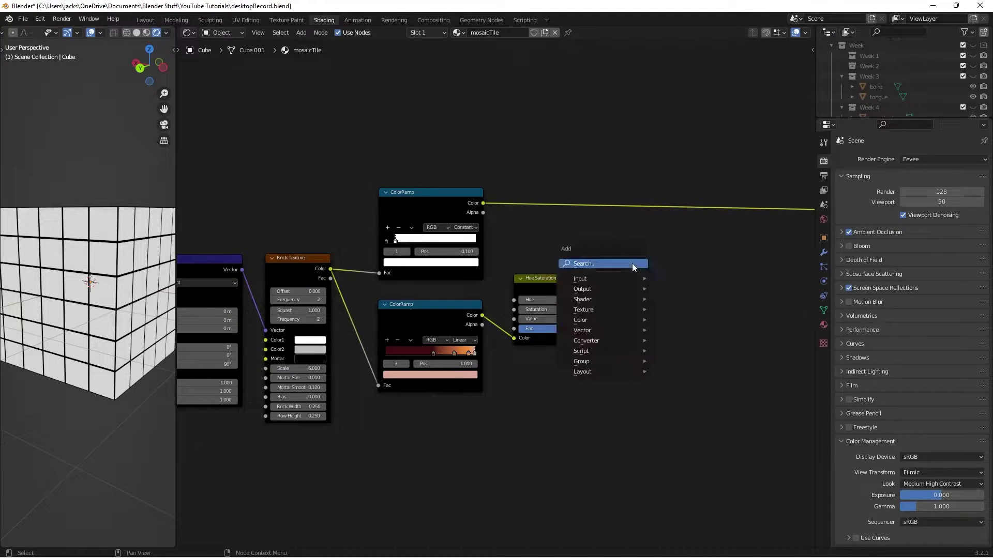
pyautogui.click(632, 264)
pyautogui.write('bump')
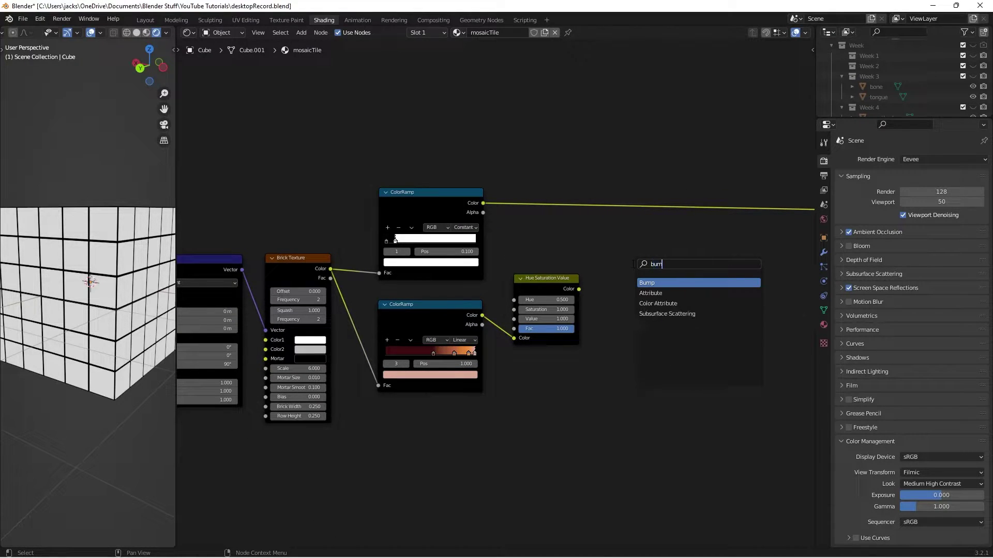
pyautogui.press('Return')
pyautogui.click(668, 379)
# Step: Connect the black-and-white ColorRamp's Color to the Bump node's Height, and the Bump's Normal output to the Principled BSDF's Normal
pyautogui.scroll(-1, 666, 305)
pyautogui.scroll(-2, 665, 288)
pyautogui.moveTo(665, 288); pyautogui.dragTo(596, 236, button='middle')
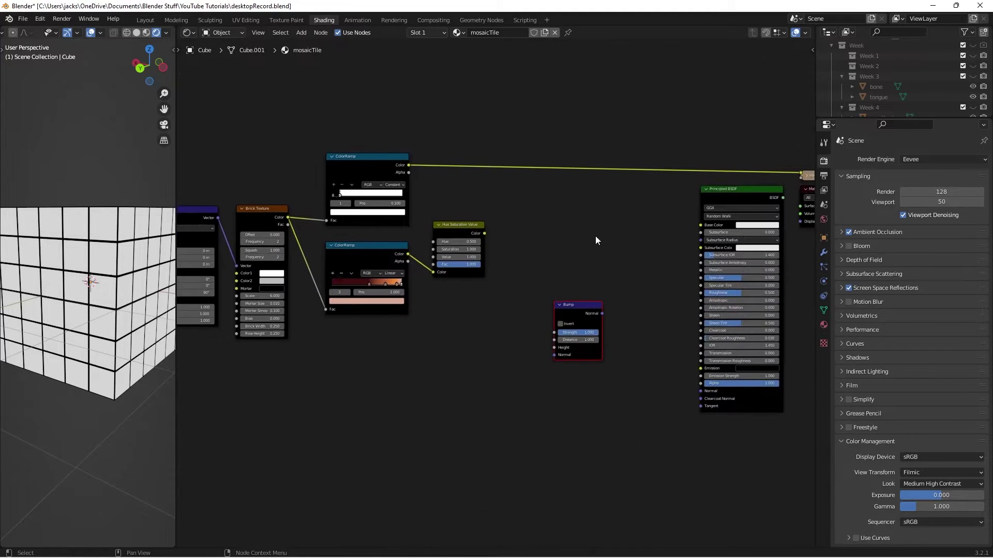
pyautogui.moveTo(408, 165); pyautogui.dragTo(555, 348)
pyautogui.press('g')
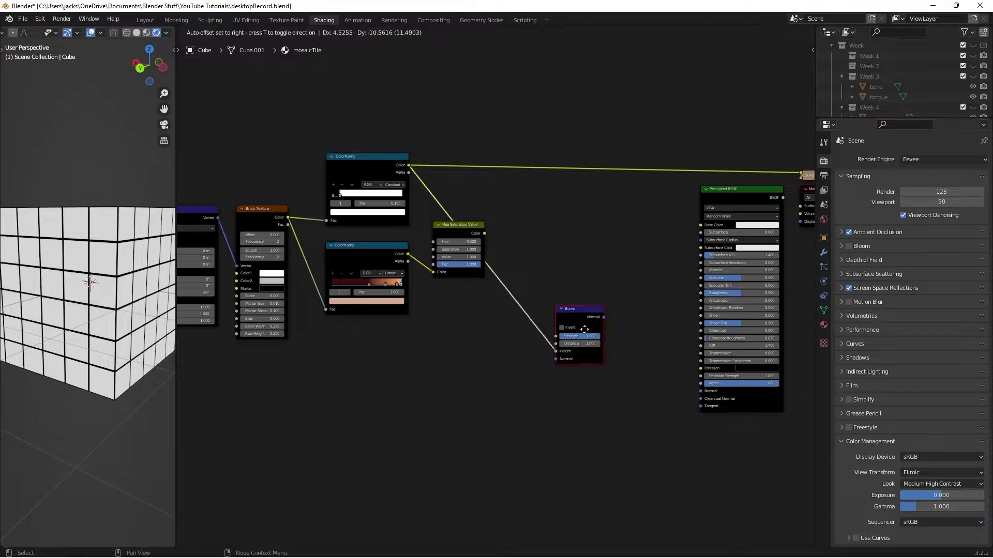
pyautogui.click(603, 384)
pyautogui.moveTo(613, 381)
pyautogui.mouseDown()
pyautogui.moveTo(697, 339)
pyautogui.moveTo(693, 388)
pyautogui.moveTo(702, 390)
pyautogui.mouseUp()
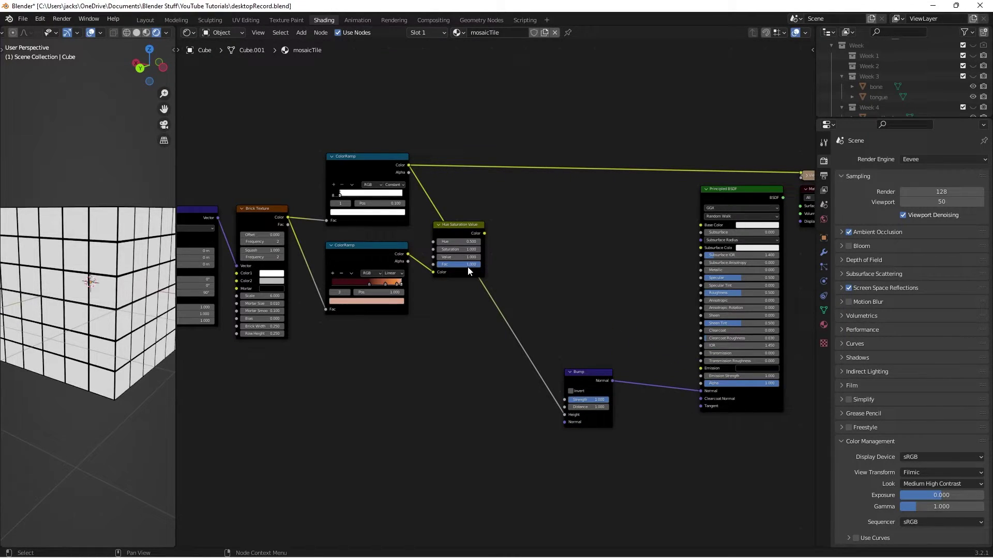
# Step: Output the Principled BSDF to the material surface and check the bumped tiles on the cube
pyautogui.keyDown('ctrl'); pyautogui.keyDown('shift'); pyautogui.click(750, 401); pyautogui.keyUp('shift'); pyautogui.keyUp('ctrl')
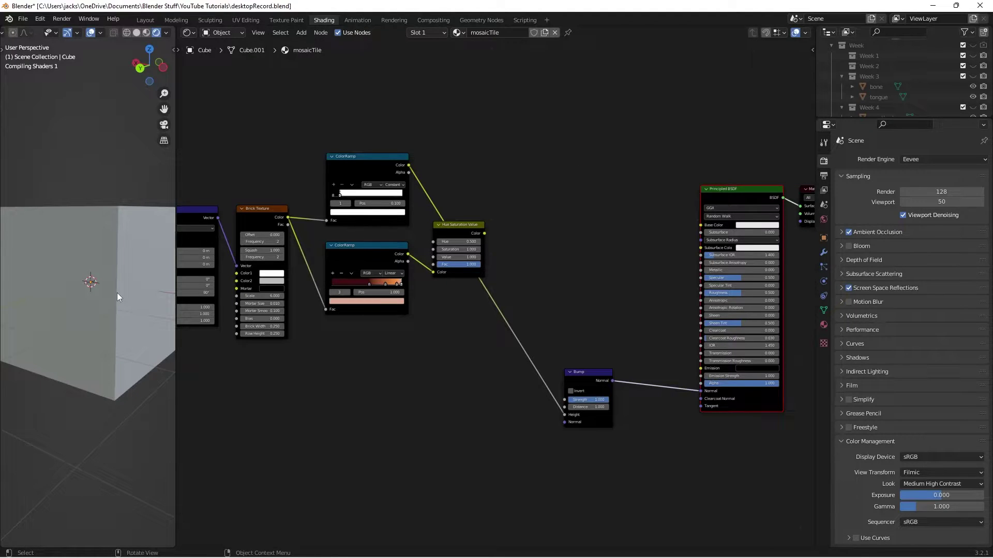
pyautogui.moveTo(88, 286)
pyautogui.mouseDown(button='middle')
pyautogui.moveTo(113, 283)
pyautogui.moveTo(104, 278)
pyautogui.mouseUp(button='middle')
pyautogui.moveTo(90, 282); pyautogui.dragTo(77, 281, button='middle')
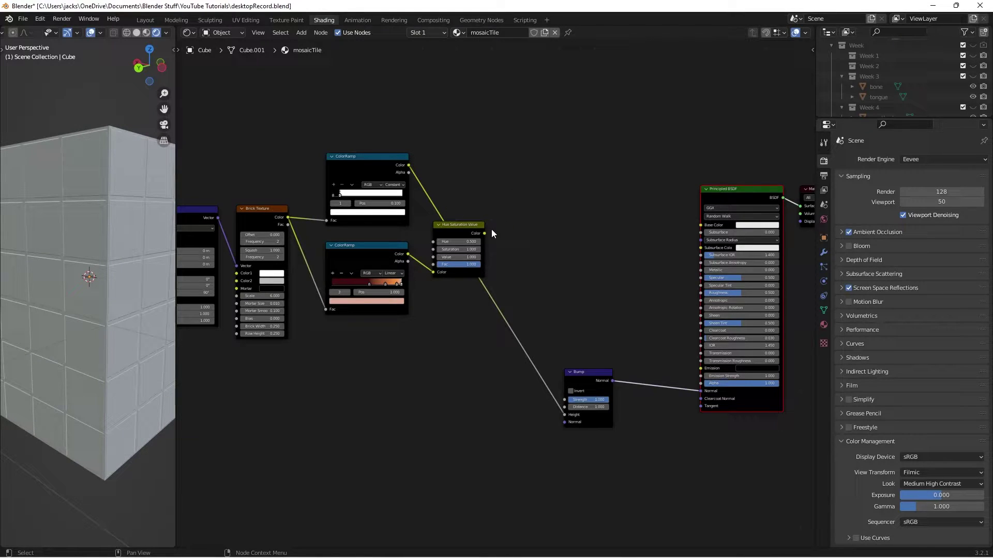
# Step: Connect the Hue Saturation Value node's Color to the Principled BSDF's Base Color and inspect the colored tiles on the cube
pyautogui.moveTo(487, 231); pyautogui.dragTo(702, 228)
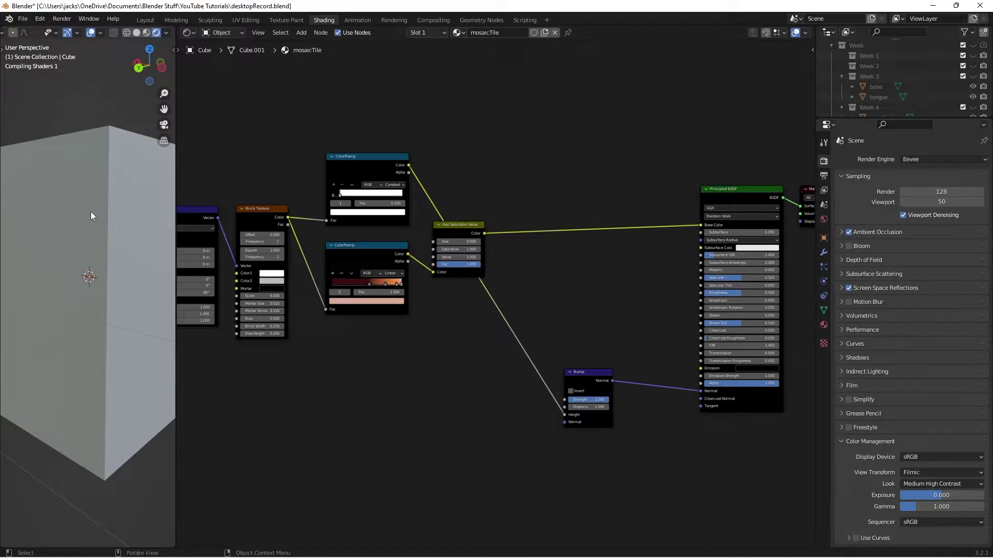
pyautogui.moveTo(91, 212); pyautogui.dragTo(122, 222, button='middle')
pyautogui.scroll(-5, 136, 224)
pyautogui.moveTo(136, 224); pyautogui.dragTo(121, 242, button='middle')
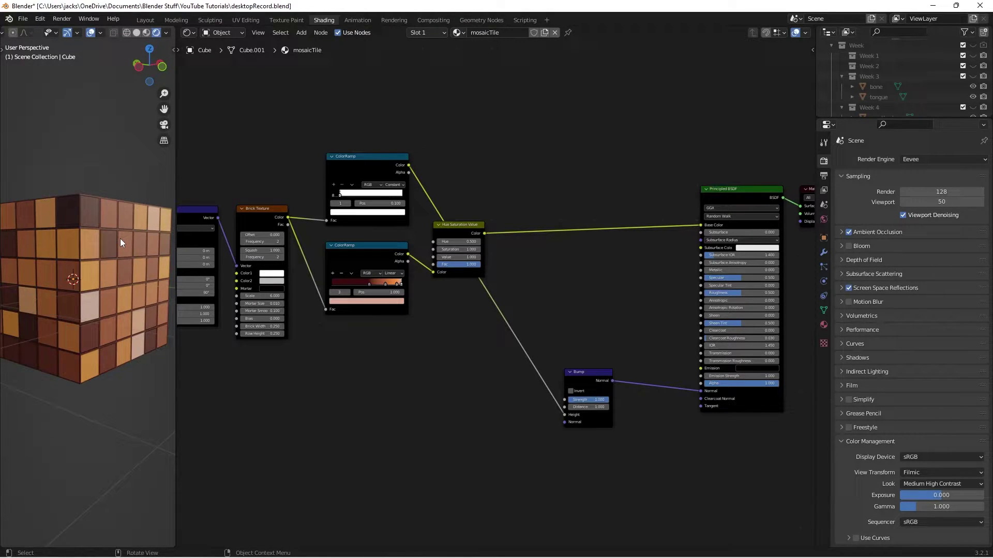
# Step: Add a Noise Texture node above the Brick Texture node
pyautogui.hotkey('shift', 'a')
pyautogui.click(507, 191)
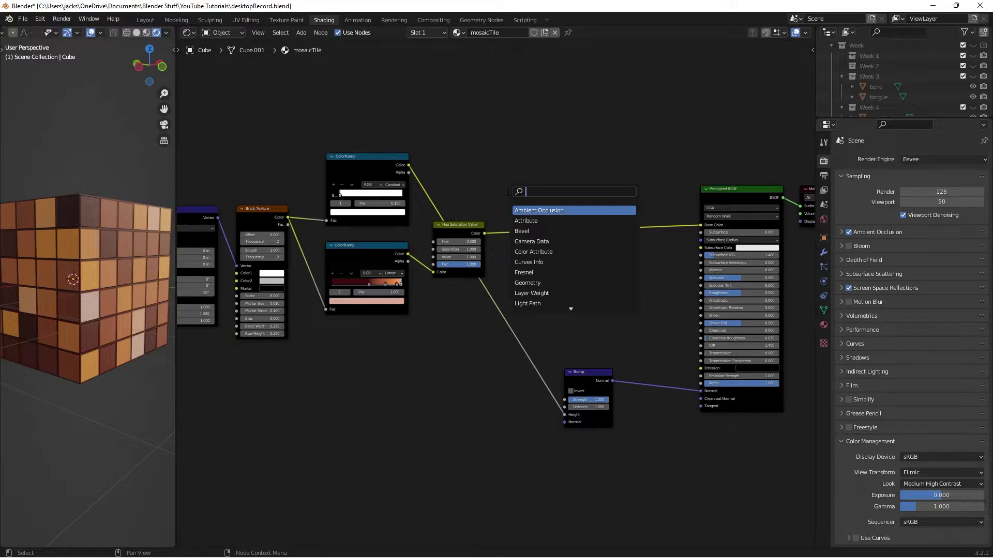
pyautogui.write('noise')
pyautogui.press('Down')
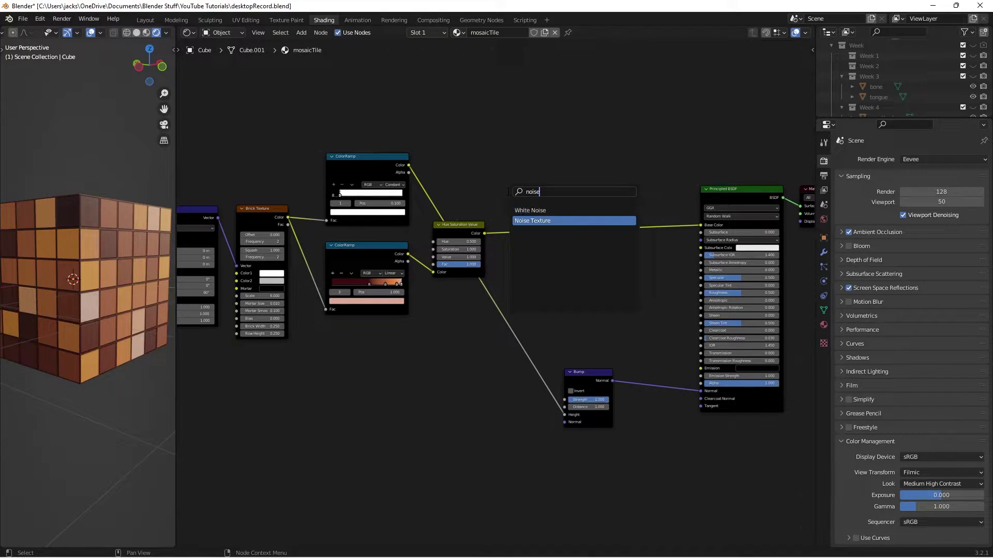
pyautogui.press('Return')
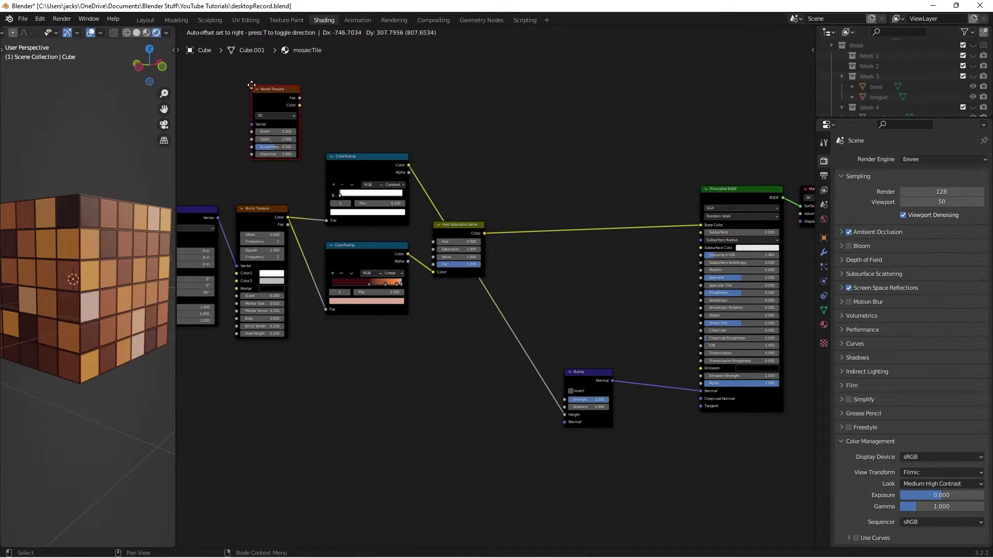
pyautogui.click(253, 85)
# Step: Save the file and connect the Mapping node's Vector output to the Noise Texture's Vector input
pyautogui.scroll(2, 455, 155)
pyautogui.moveTo(288, 188); pyautogui.dragTo(400, 246, button='middle')
pyautogui.hotkey('ctrl', 's')
pyautogui.scroll(-3, 24, 269)
pyautogui.moveTo(28, 270)
pyautogui.mouseDown(button='middle')
pyautogui.moveTo(63, 291)
pyautogui.moveTo(48, 292)
pyautogui.moveTo(42, 278)
pyautogui.mouseUp(button='middle')
pyautogui.scroll(3, 41, 278)
pyautogui.moveTo(397, 324); pyautogui.dragTo(444, 202)
pyautogui.moveTo(461, 166); pyautogui.dragTo(476, 136)
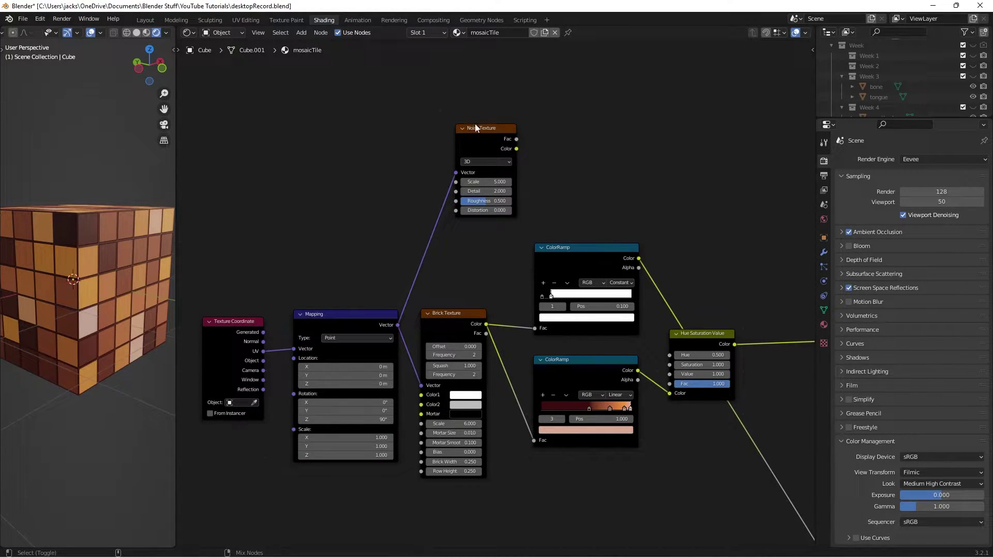
# Step: Preview the Noise Texture on the cube and set its Scale to 100
pyautogui.keyDown('ctrl'); pyautogui.keyDown('shift'); pyautogui.click(480, 143); pyautogui.keyUp('shift'); pyautogui.keyUp('ctrl')
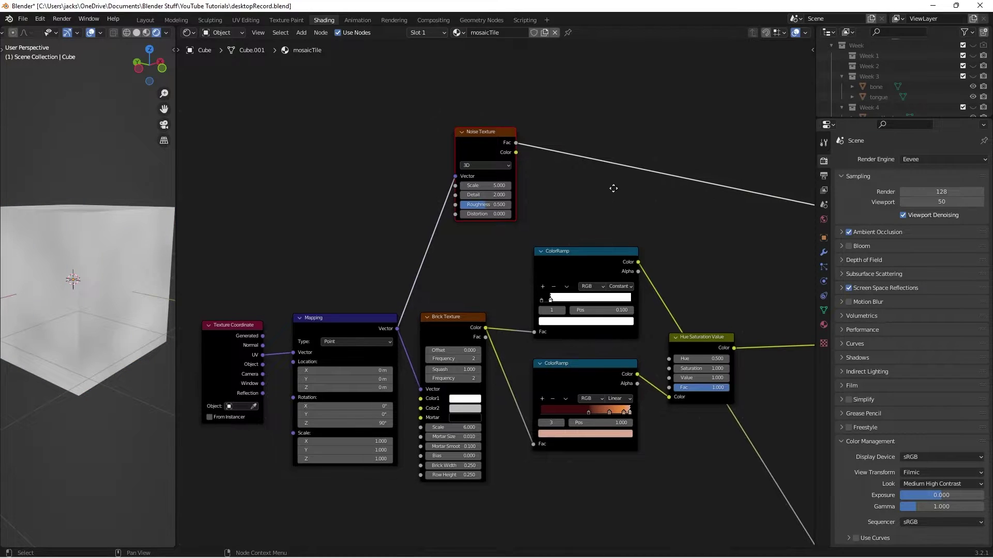
pyautogui.scroll(2, 595, 217)
pyautogui.doubleClick(478, 223)
pyautogui.write('100')
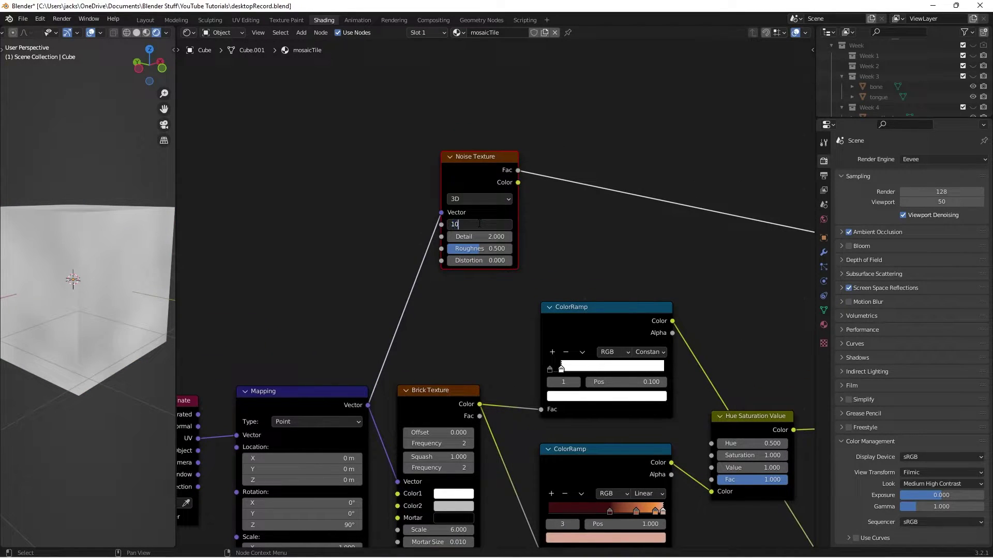
pyautogui.press('Return')
# Step: Set the Noise Texture's Detail to 16 and Distortion to 1, and save the file
pyautogui.doubleClick(479, 236)
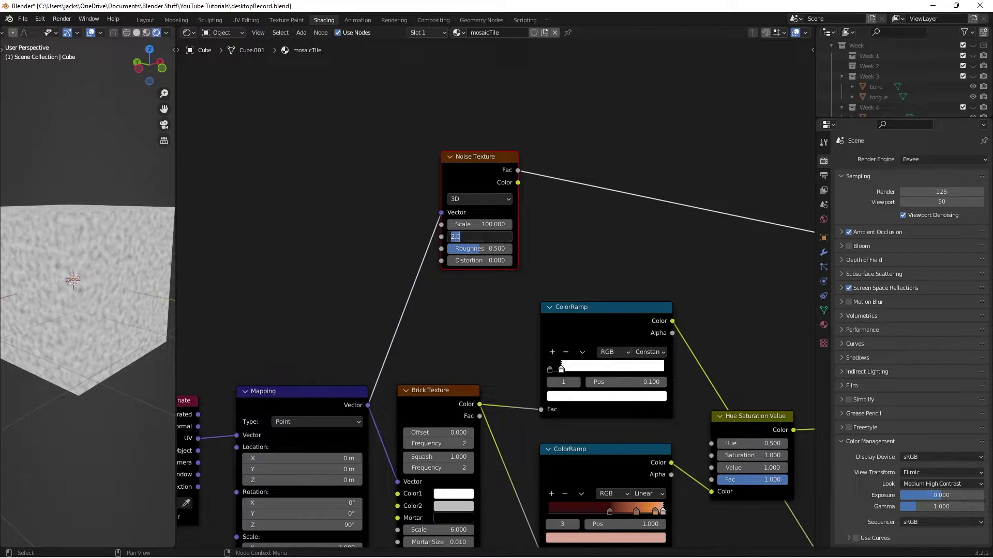
pyautogui.write('16')
pyautogui.press('Return')
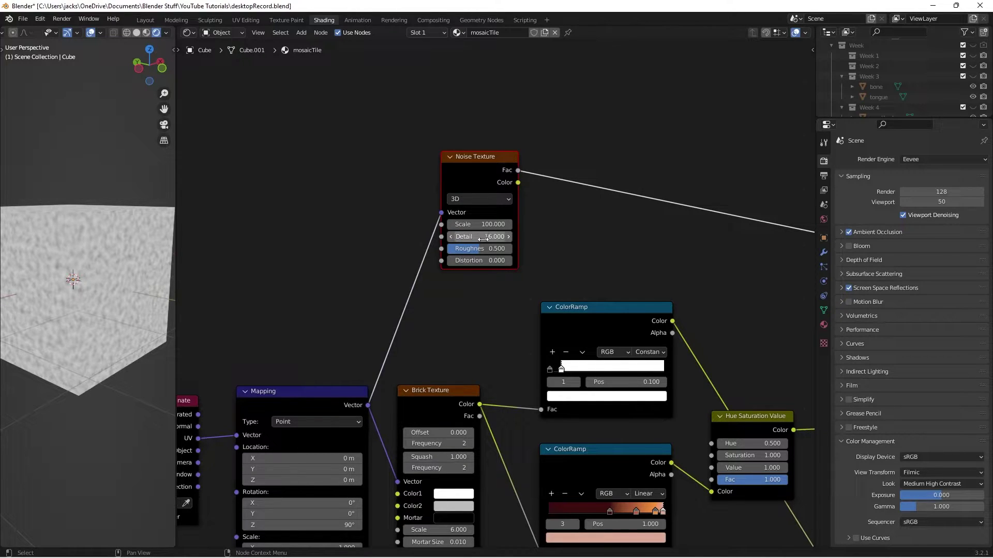
pyautogui.doubleClick(470, 260)
pyautogui.write('1')
pyautogui.press('Return')
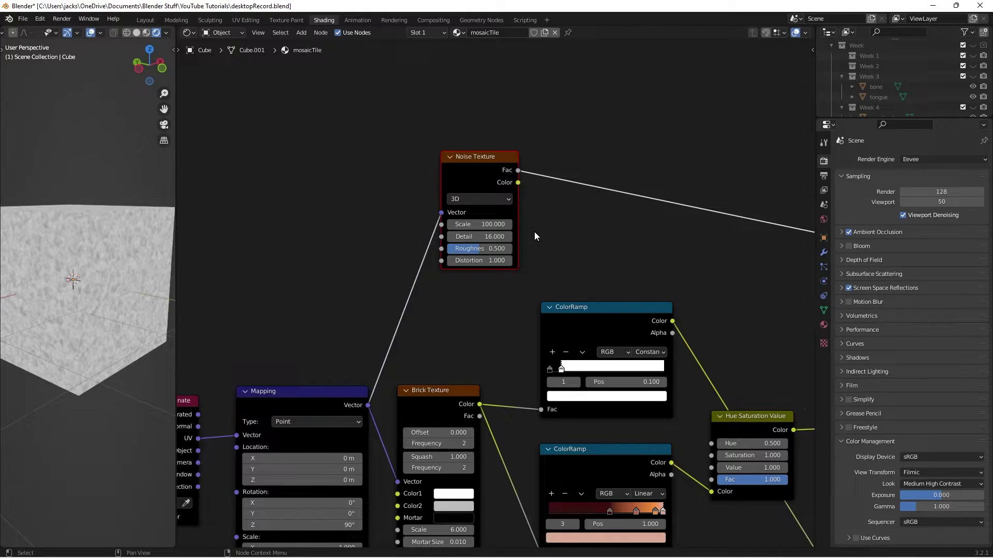
pyautogui.hotkey('ctrl', 's')
pyautogui.scroll(2, 492, 264)
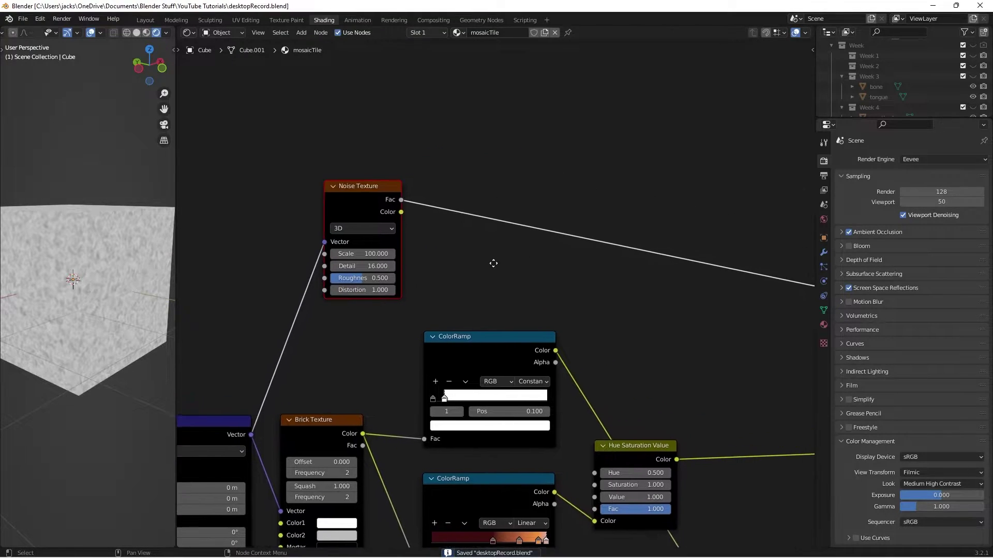
# Step: Insert a ColorRamp node on the Noise Texture's Fac output link so the preview runs through it
pyautogui.hotkey('shift', 'a')
pyautogui.write('col')
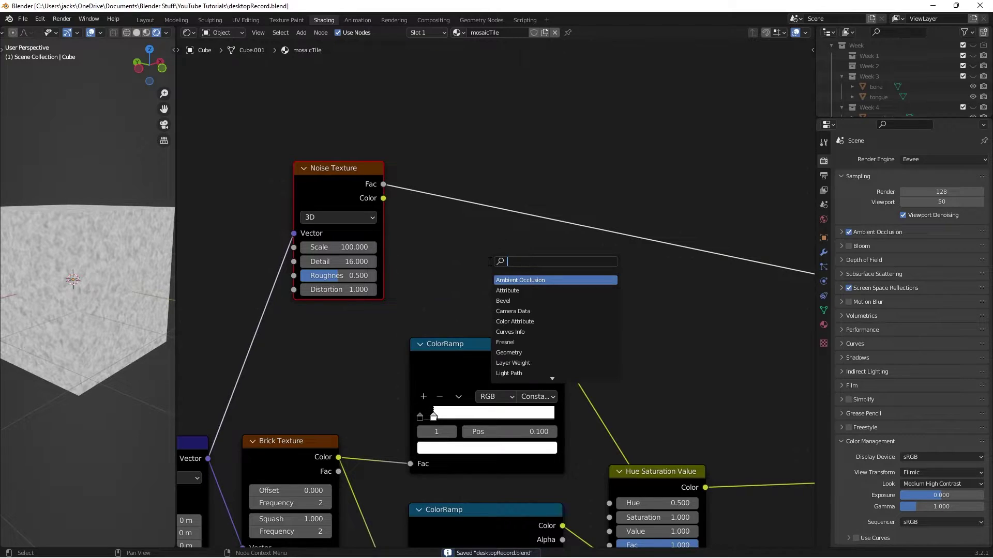
pyautogui.press('Return')
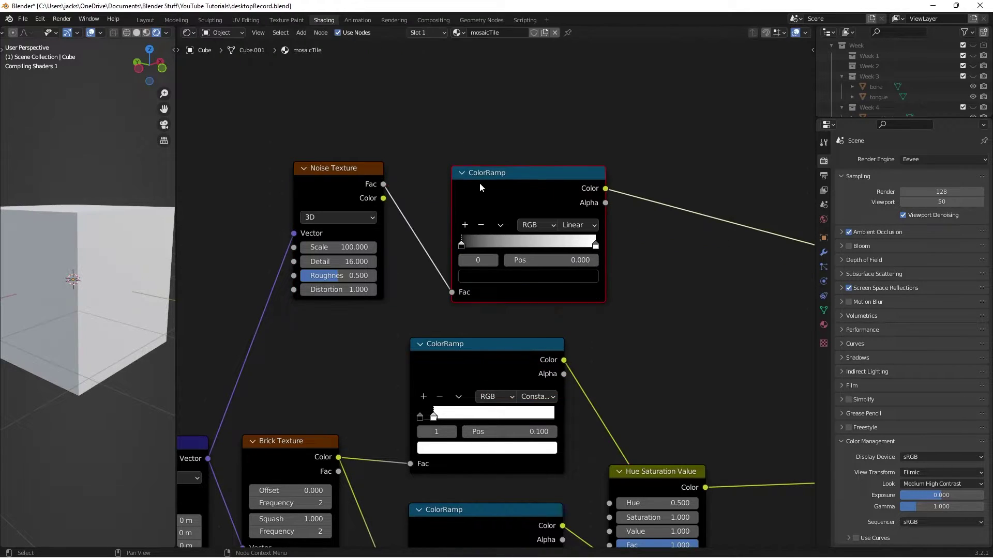
pyautogui.click(434, 157)
pyautogui.scroll(2, 500, 190)
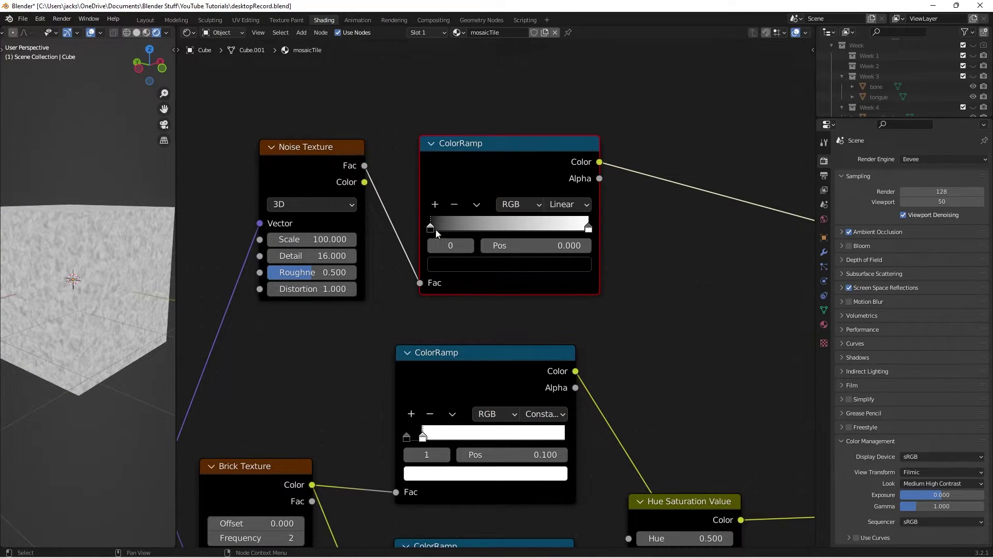
# Step: Set the black stop of the noise ColorRamp to position 0.5 and check the noise pattern on the cube
pyautogui.moveTo(439, 228); pyautogui.dragTo(476, 228)
pyautogui.click(530, 246)
pyautogui.write('.3')
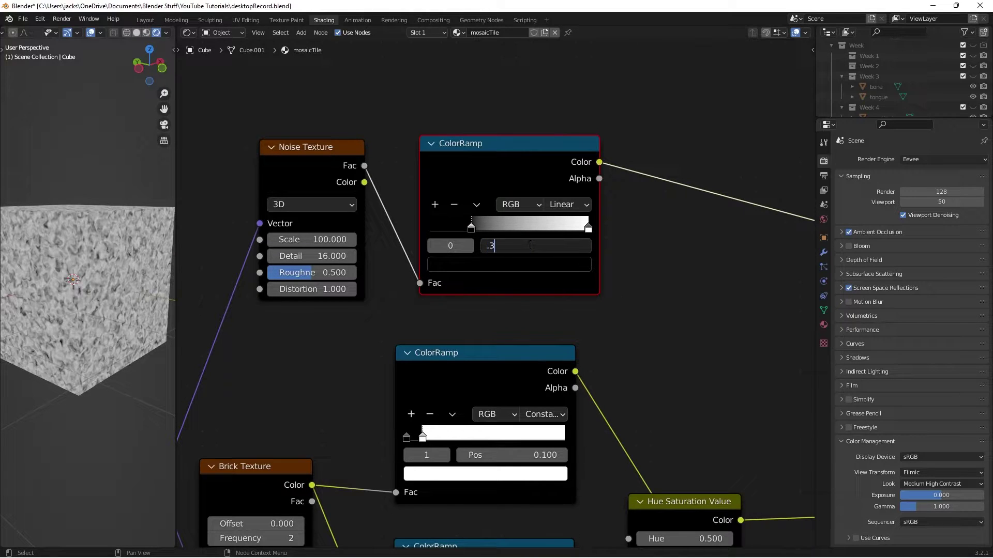
pyautogui.press('BackSpace')
pyautogui.write('5')
pyautogui.press('Return')
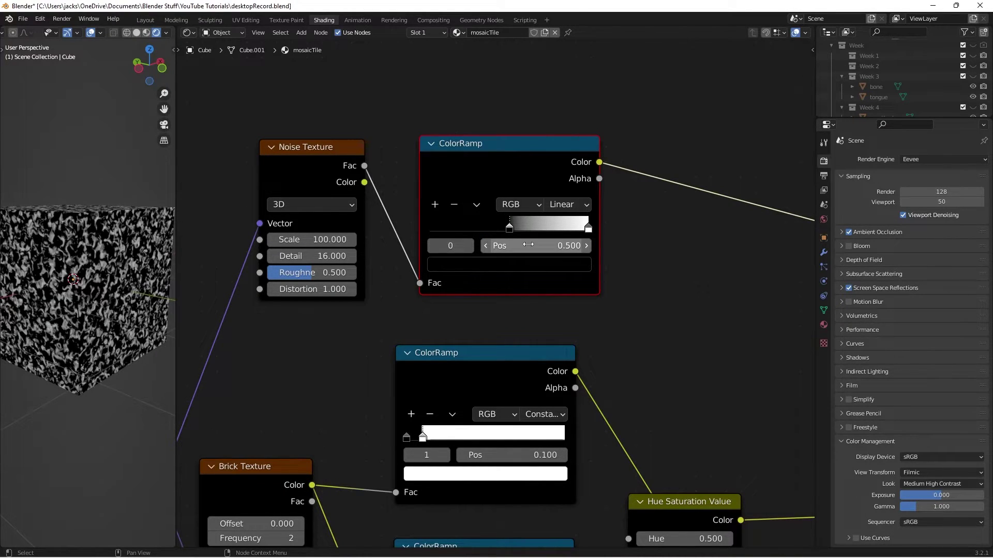
pyautogui.moveTo(142, 246); pyautogui.dragTo(100, 238, button='middle')
pyautogui.scroll(3, 98, 238)
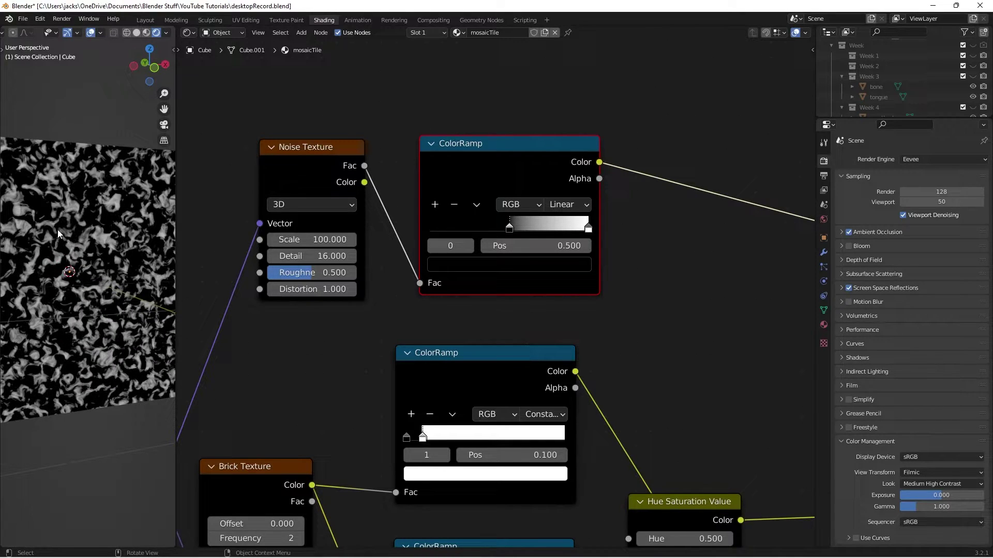
pyautogui.moveTo(57, 229); pyautogui.dragTo(63, 234, button='middle')
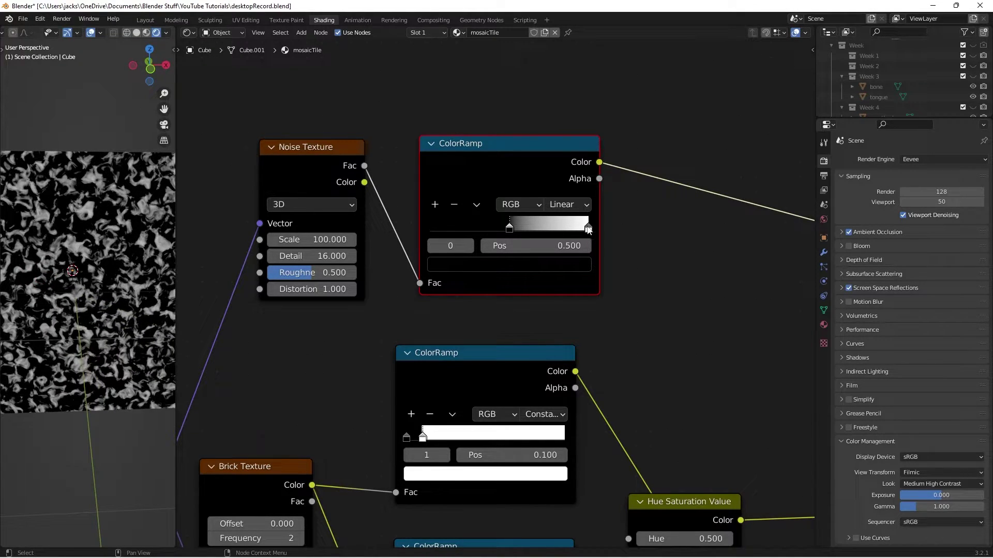
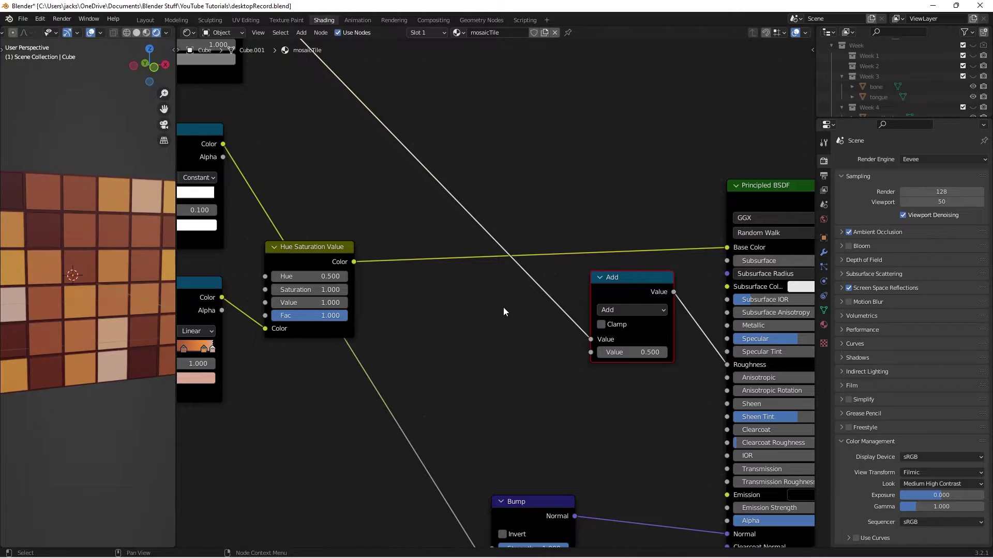
# Step: Preview the Add node's output on the cube
pyautogui.scroll(-5, 27, 290)
pyautogui.moveTo(26, 289); pyautogui.dragTo(58, 300, button='middle')
pyautogui.scroll(-2, 482, 216)
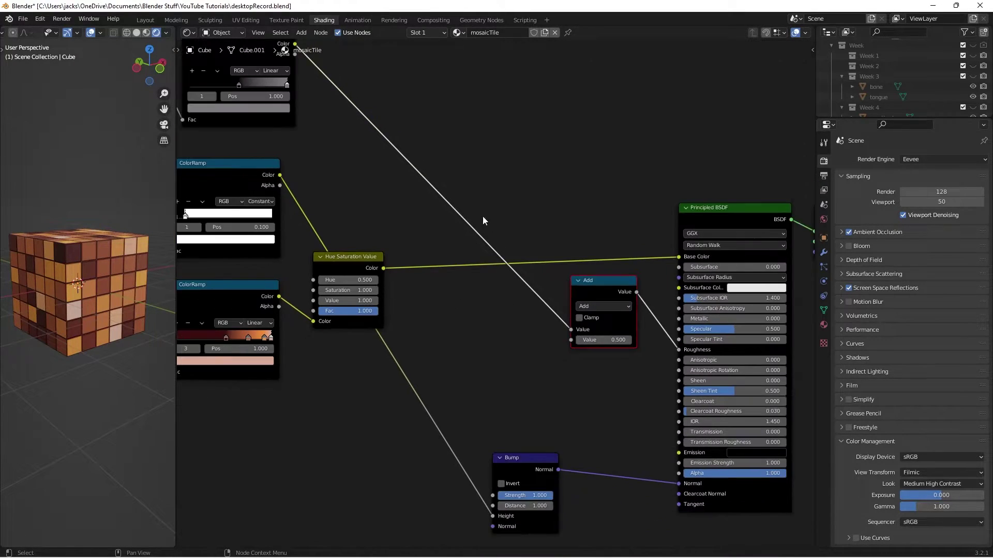
pyautogui.moveTo(482, 216); pyautogui.dragTo(540, 279, button='middle')
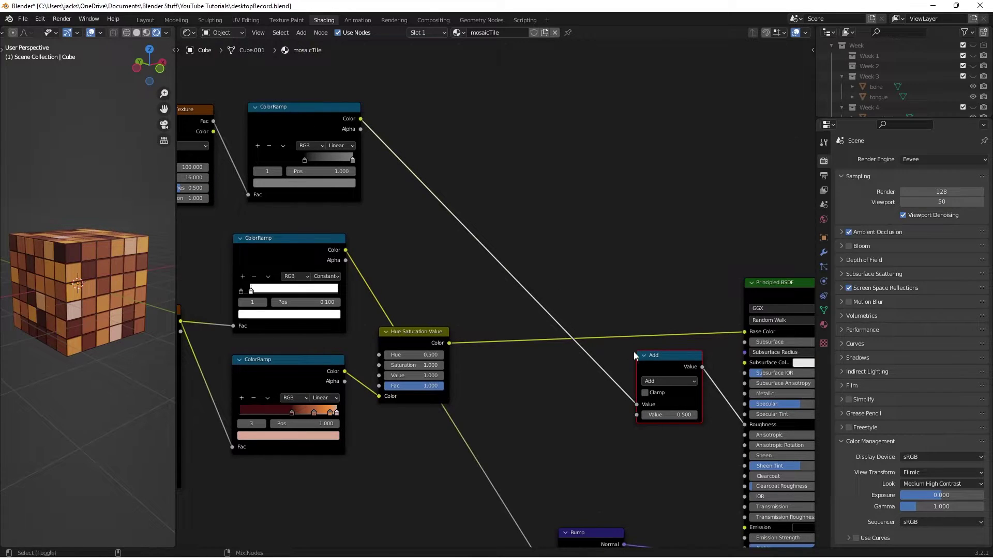
pyautogui.moveTo(701, 367); pyautogui.dragTo(744, 342)
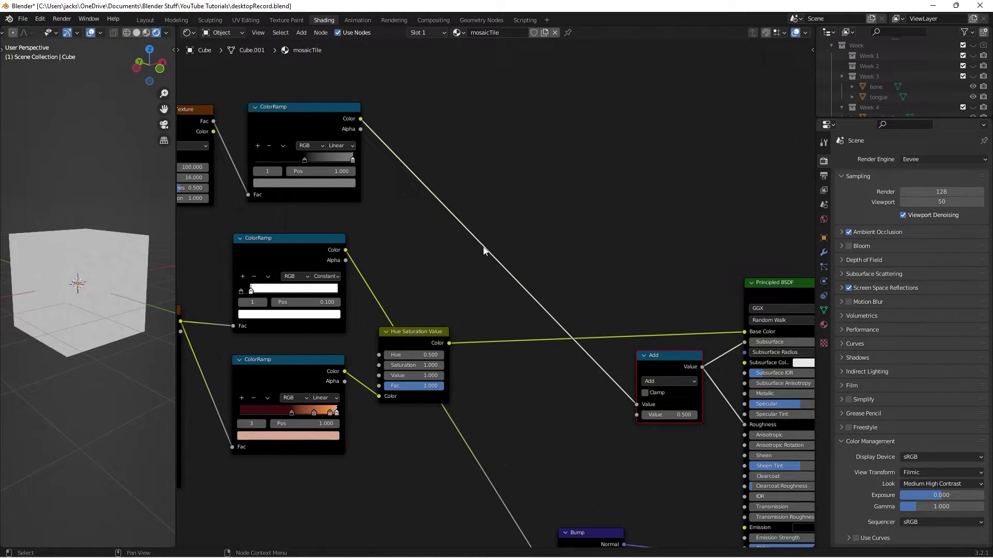
pyautogui.moveTo(34, 249); pyautogui.dragTo(17, 232, button='middle')
pyautogui.scroll(2, 17, 233)
# Step: Set the Add node's second value to 0.1 and inspect the noise contrast on the cube
pyautogui.click(670, 415)
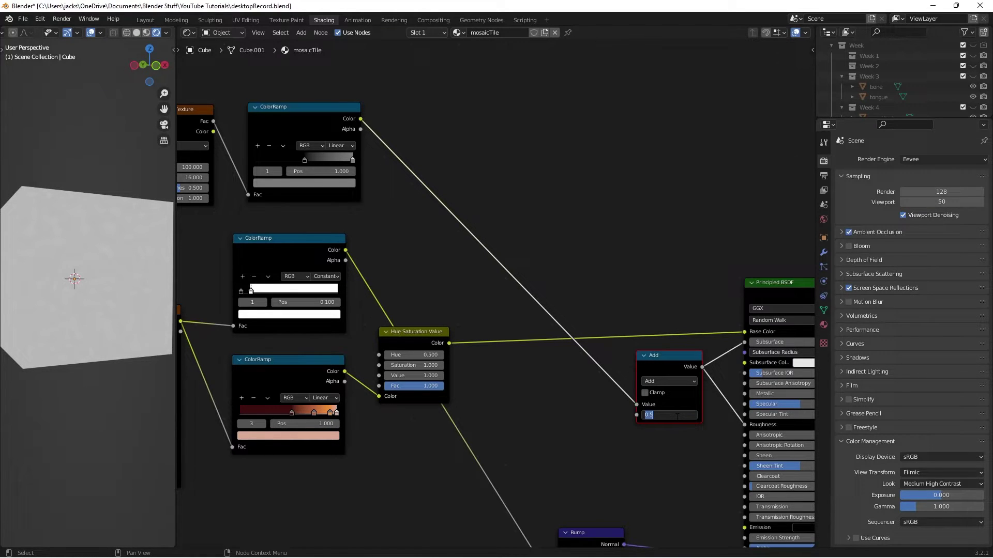
pyautogui.write('0.1')
pyautogui.press('Return')
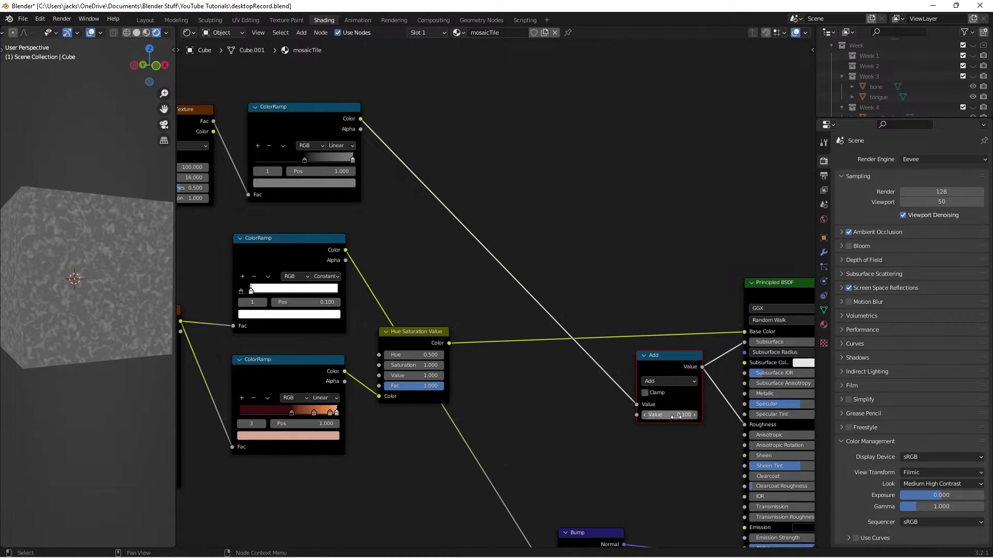
pyautogui.scroll(4, 66, 248)
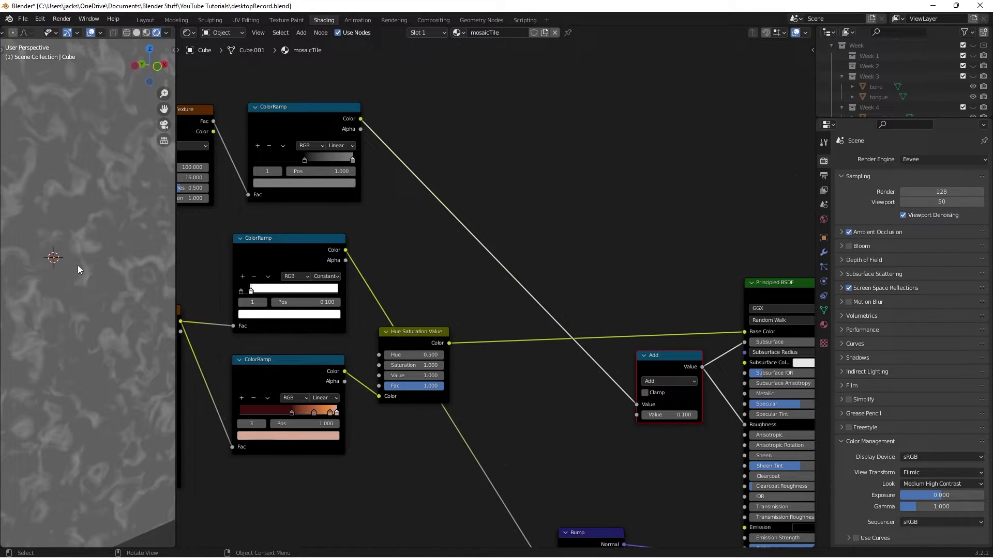
pyautogui.scroll(-4, 88, 166)
pyautogui.moveTo(100, 162); pyautogui.dragTo(112, 204, button='middle')
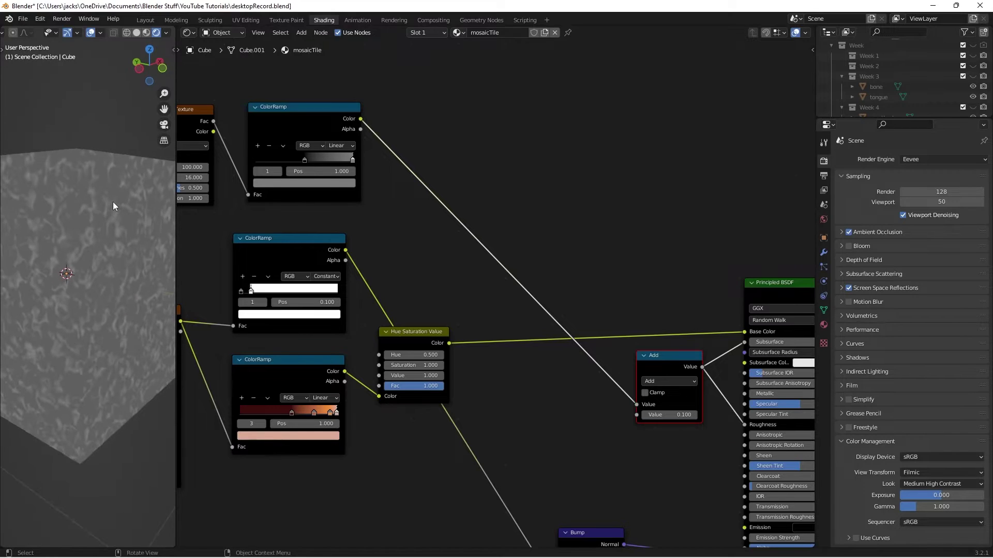
# Step: Display the Principled BSDF on the cube again, check the tile reflections from several angles, and save the file
pyautogui.moveTo(661, 260); pyautogui.dragTo(406, 147, button='middle')
pyautogui.keyDown('ctrl'); pyautogui.keyDown('shift'); pyautogui.click(526, 176); pyautogui.keyUp('shift'); pyautogui.keyUp('ctrl')
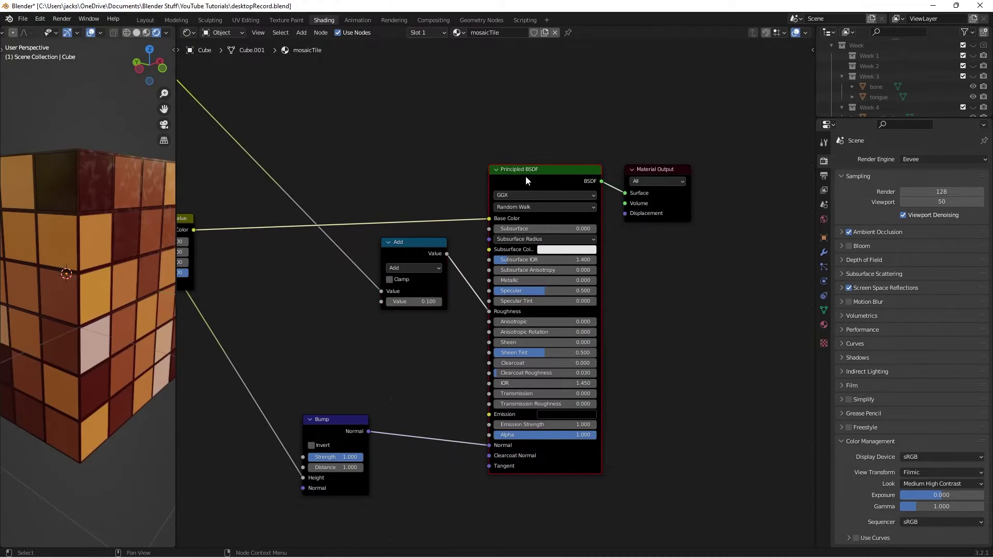
pyautogui.moveTo(104, 251)
pyautogui.mouseDown(button='middle')
pyautogui.moveTo(56, 250)
pyautogui.moveTo(89, 263)
pyautogui.moveTo(107, 248)
pyautogui.mouseUp(button='middle')
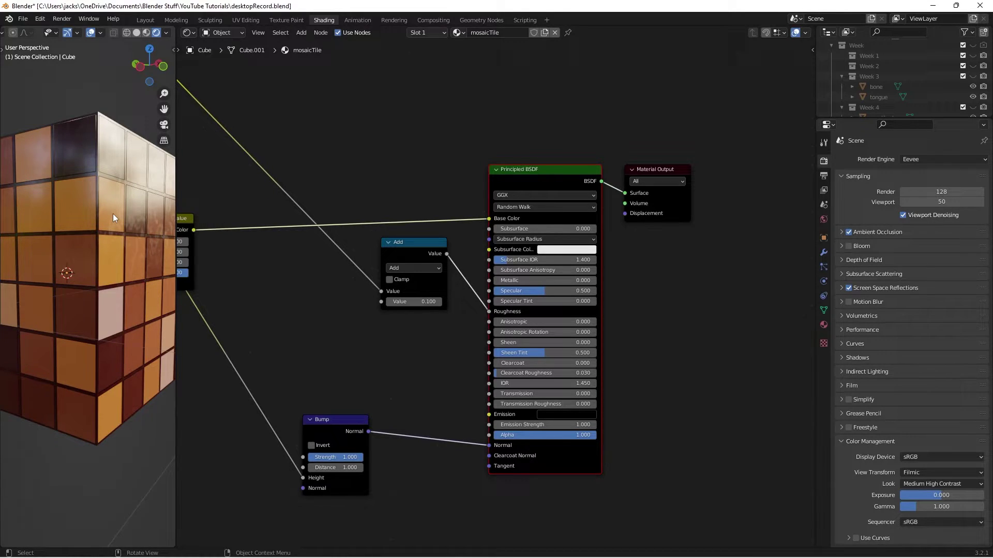
pyautogui.moveTo(113, 213); pyautogui.dragTo(121, 256, button='middle')
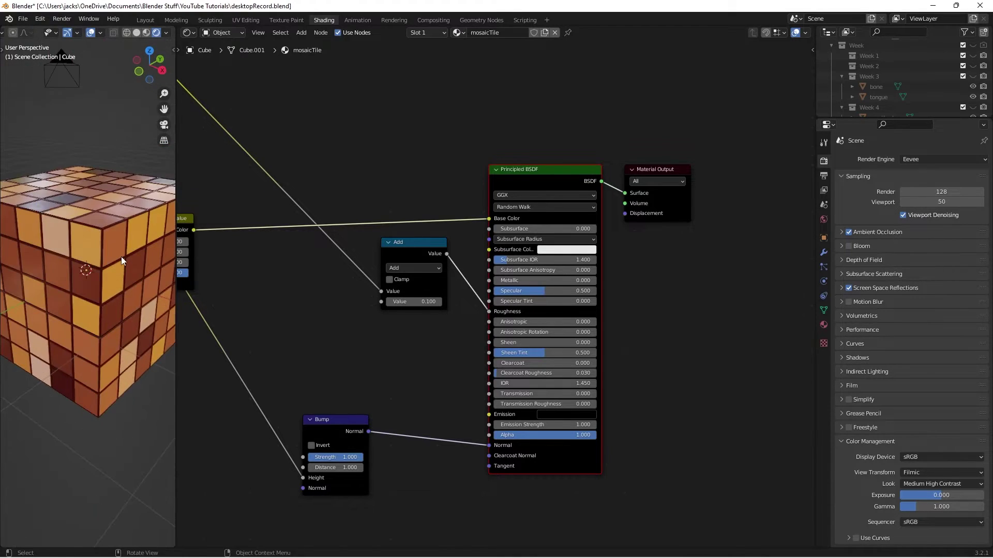
pyautogui.hotkey('ctrl', 's')
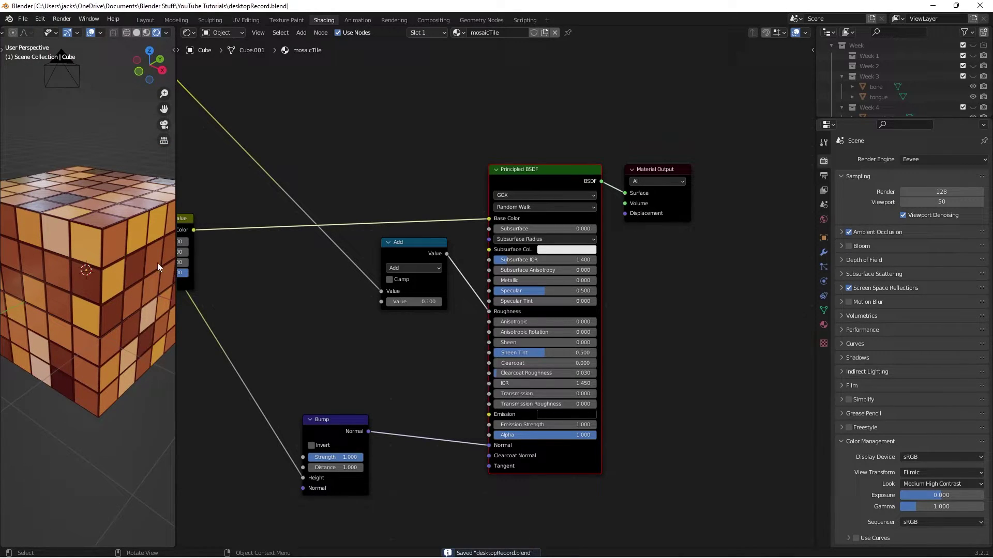
# Step: Try the Add node's value at 1.4 and at 0 to compare the roughness of the tiles
pyautogui.moveTo(413, 302)
pyautogui.mouseDown()
pyautogui.moveTo(439, 301)
pyautogui.moveTo(414, 301)
pyautogui.mouseUp()
pyautogui.doubleClick(408, 302)
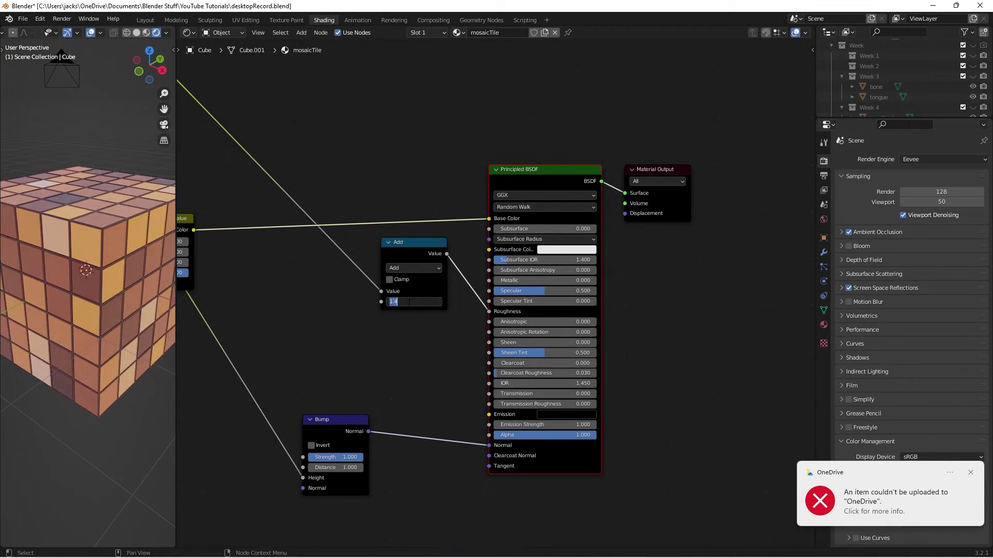
pyautogui.write('0')
pyautogui.press('Return')
pyautogui.moveTo(155, 302); pyautogui.dragTo(206, 257, button='middle')
# Step: Set the Add node's value to 0.01 and save the file
pyautogui.doubleClick(408, 302)
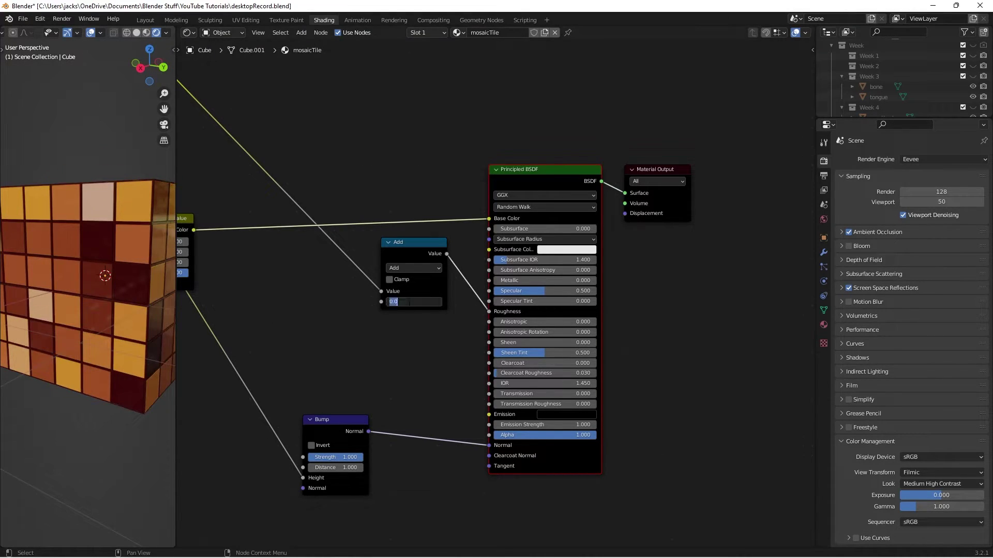
pyautogui.write('0.01')
pyautogui.press('Return')
pyautogui.click(397, 164)
pyautogui.moveTo(391, 155); pyautogui.dragTo(582, 263, button='middle')
pyautogui.scroll(-2, 579, 264)
pyautogui.moveTo(514, 280); pyautogui.dragTo(512, 258, button='middle')
pyautogui.scroll(4, 103, 291)
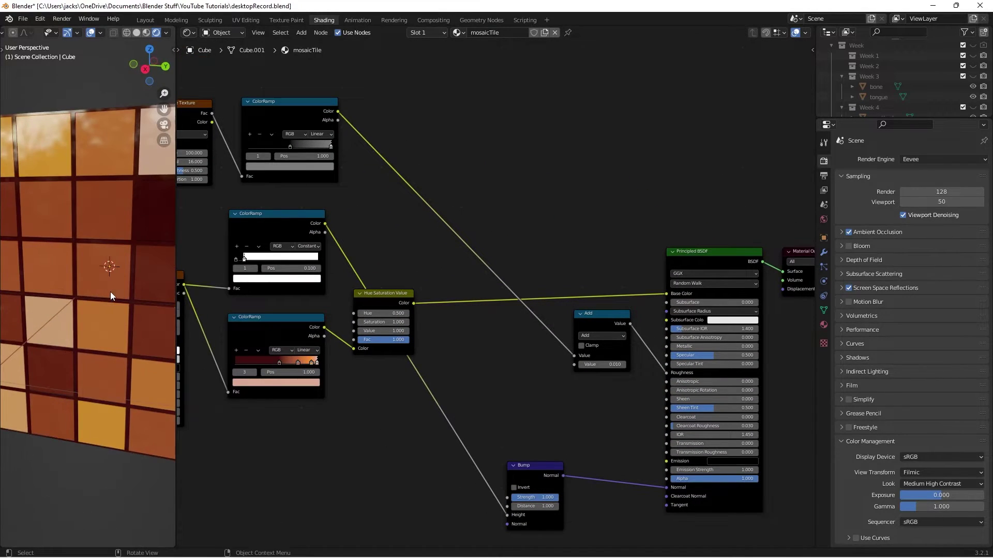
pyautogui.hotkey('ctrl', 's')
pyautogui.scroll(2, 111, 292)
pyautogui.moveTo(111, 291); pyautogui.dragTo(111, 241, button='middle')
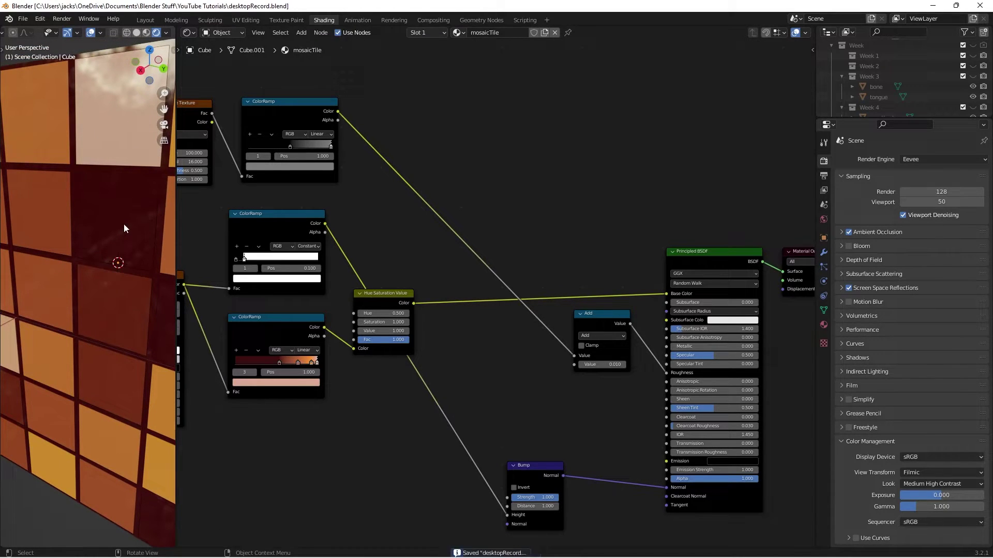
# Step: Add a MixRGB node above the link between the Hue Saturation Value node and the Principled BSDF
pyautogui.moveTo(573, 215); pyautogui.dragTo(549, 233, button='middle')
pyautogui.scroll(-2, 548, 233)
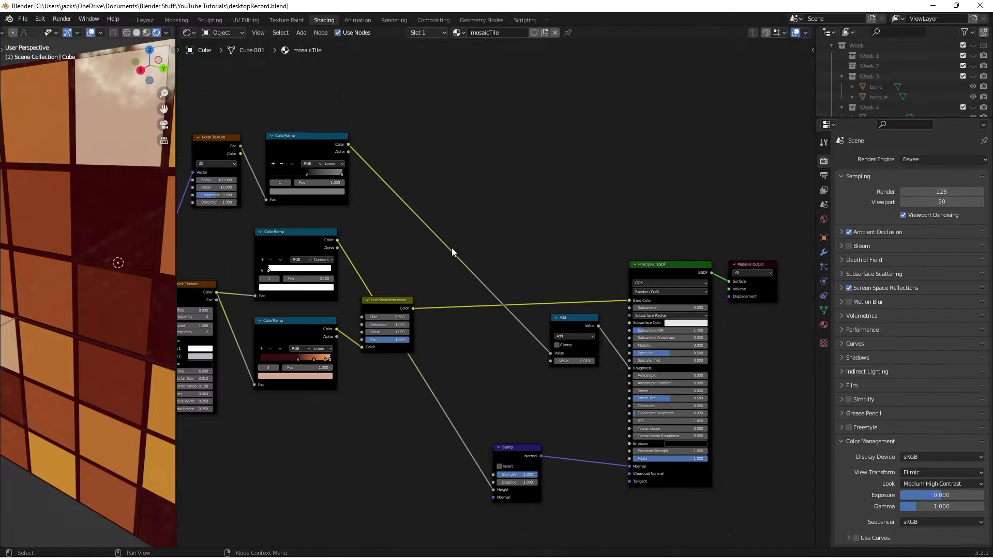
pyautogui.moveTo(454, 253); pyautogui.dragTo(490, 256, button='middle')
pyautogui.scroll(1, 520, 240)
pyautogui.hotkey('shift', 'a')
pyautogui.click(550, 237)
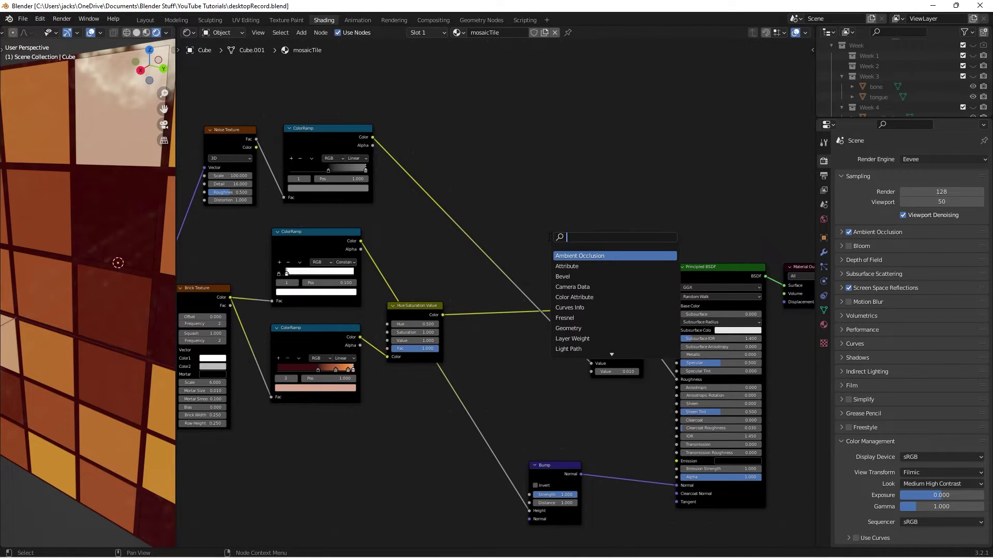
pyautogui.write('mix')
pyautogui.press('Return')
pyautogui.click(549, 240)
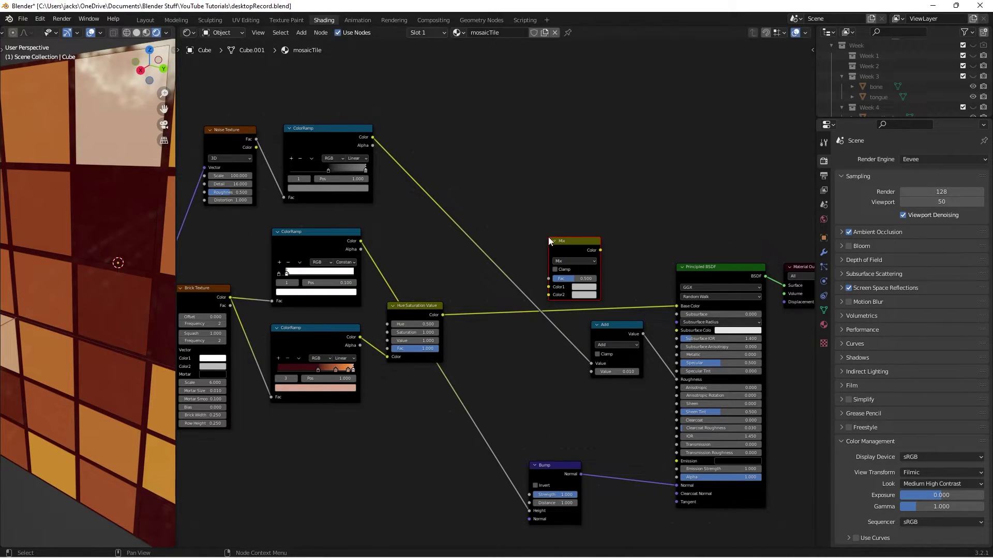
# Step: Connect the Constant ColorRamp's Color to the Mix node's Fac, and the Hue Saturation Value's Color to its Color2
pyautogui.scroll(1, 501, 248)
pyautogui.moveTo(501, 248); pyautogui.dragTo(548, 232, button='middle')
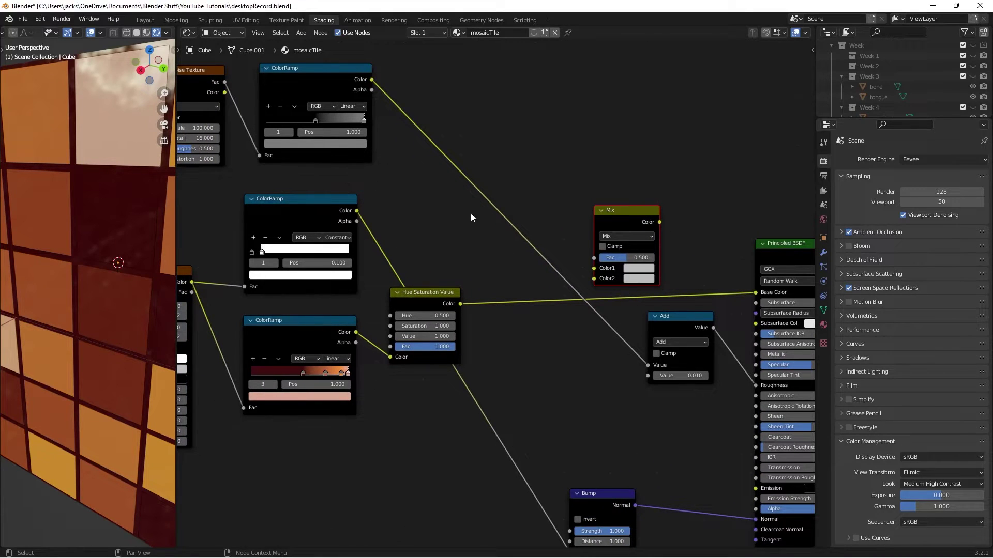
pyautogui.moveTo(470, 217); pyautogui.dragTo(528, 213, button='middle')
pyautogui.moveTo(413, 206); pyautogui.dragTo(673, 236)
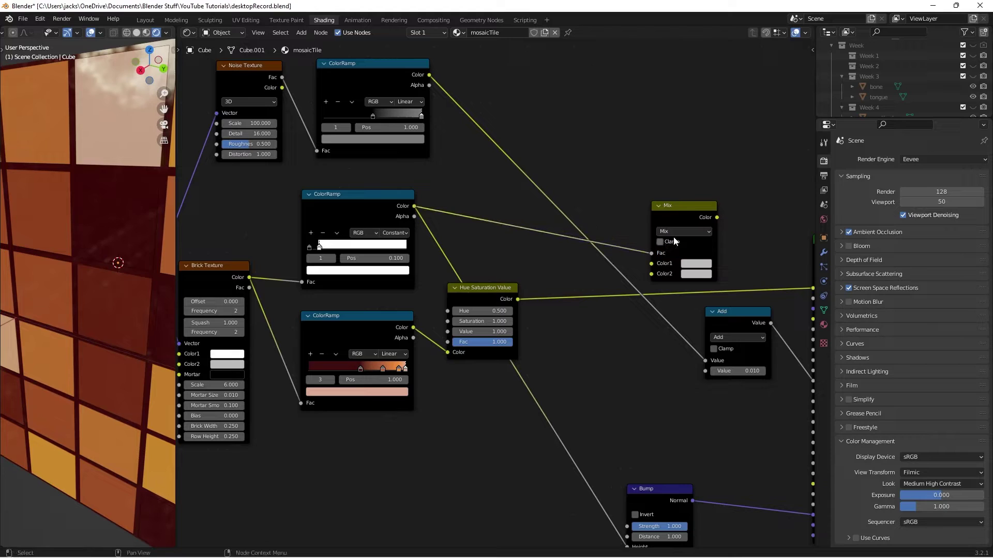
pyautogui.scroll(1, 716, 219)
pyautogui.moveTo(716, 220); pyautogui.dragTo(658, 172, button='middle')
pyautogui.moveTo(459, 248); pyautogui.dragTo(612, 221)
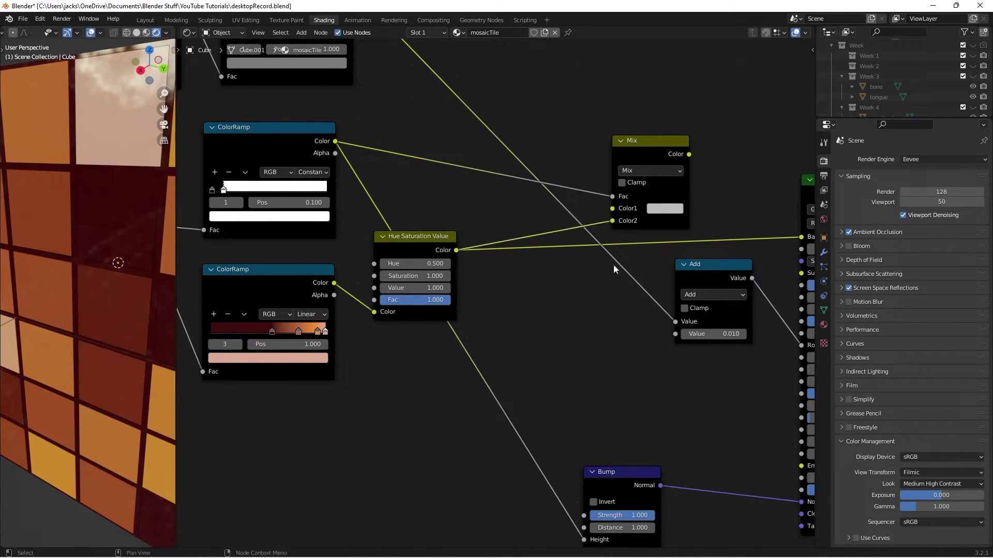
# Step: Preview the Mix node on the cube and set its Color1 to black
pyautogui.moveTo(613, 265); pyautogui.dragTo(542, 283, button='middle')
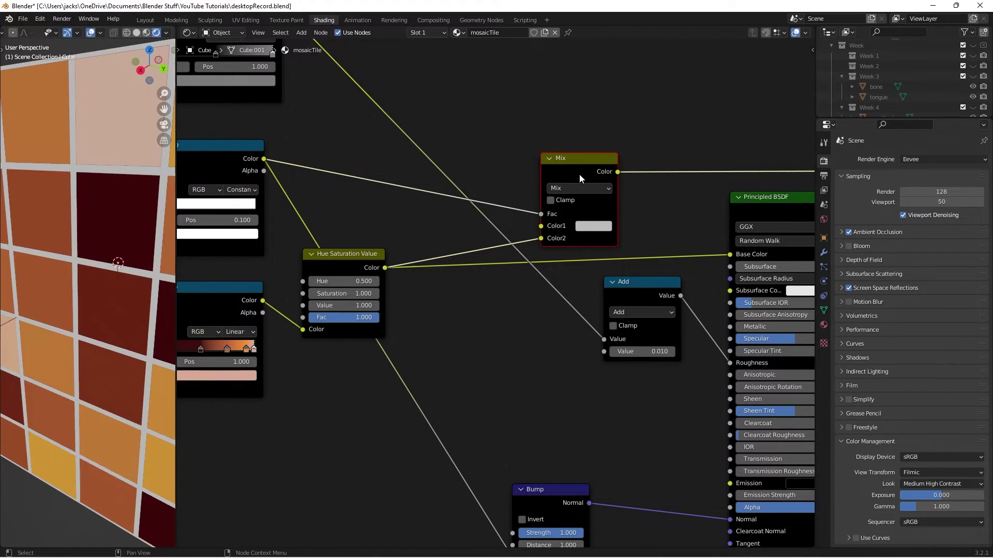
pyautogui.scroll(-4, 111, 287)
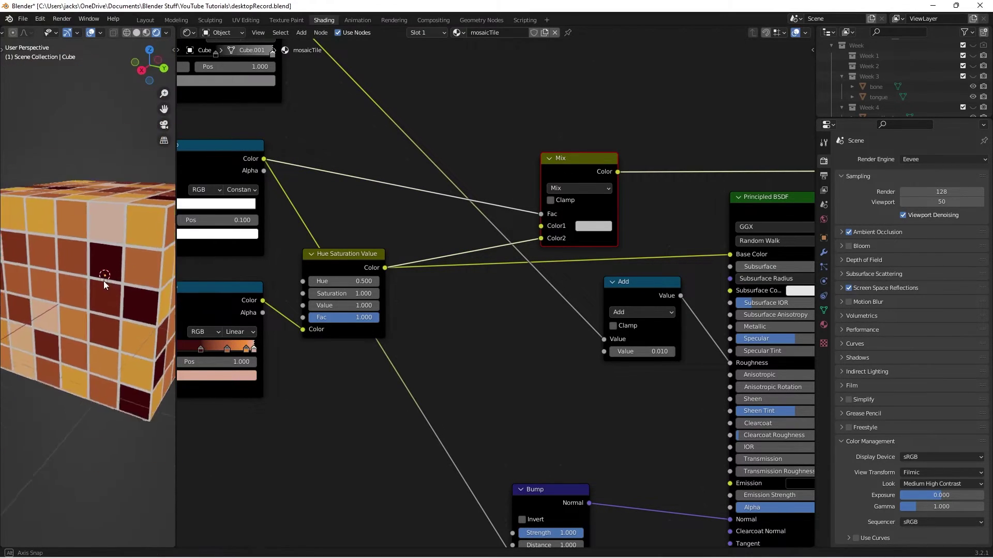
pyautogui.moveTo(104, 280); pyautogui.dragTo(157, 270, button='middle')
pyautogui.click(592, 226)
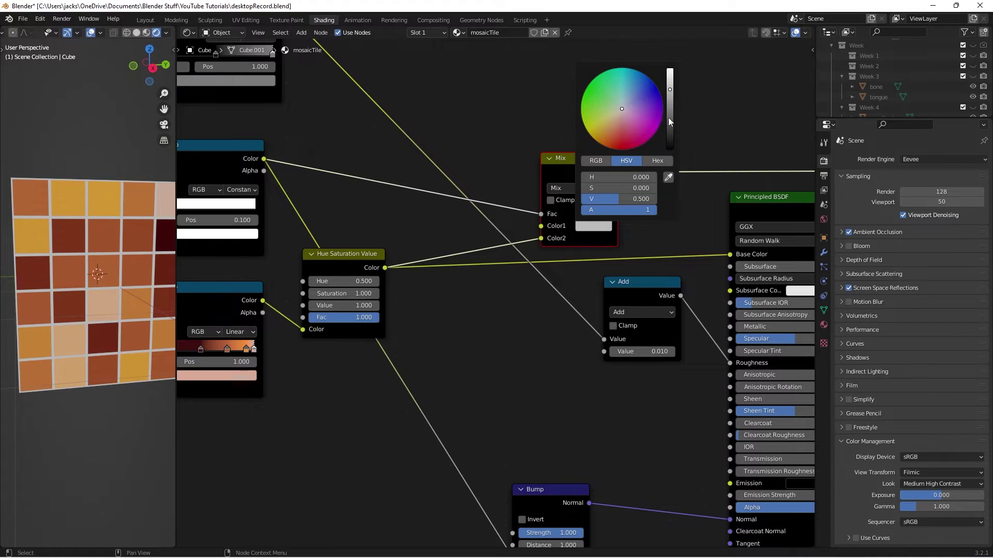
pyautogui.moveTo(671, 131); pyautogui.dragTo(670, 155)
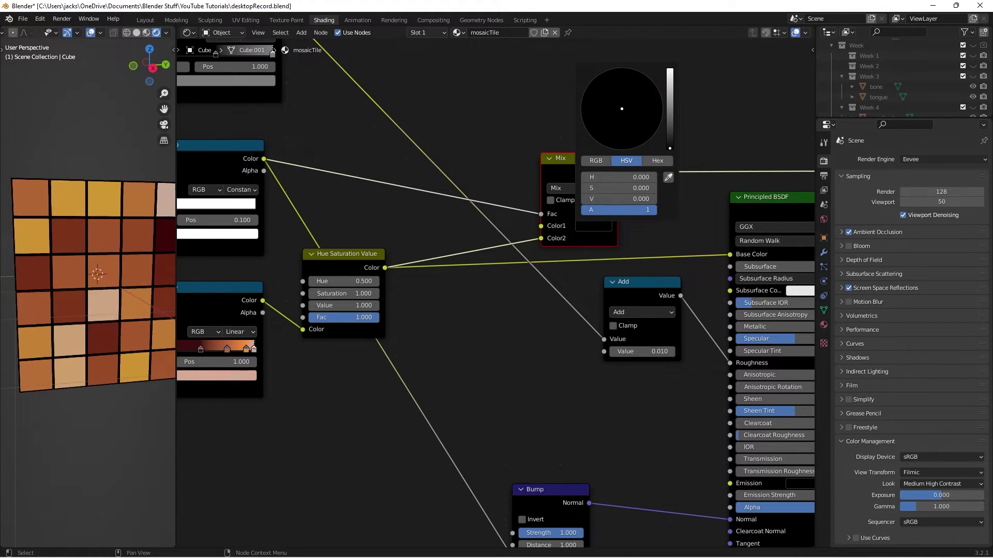
# Step: Set the Mix node's Color1 to a very dark red with hue 0.024, saturation 1.000 and value 0.011
pyautogui.moveTo(87, 250)
pyautogui.mouseDown(button='middle')
pyautogui.moveTo(39, 246)
pyautogui.moveTo(58, 256)
pyautogui.moveTo(89, 250)
pyautogui.mouseUp(button='middle')
pyautogui.scroll(1, 39, 246)
pyautogui.scroll(2, 41, 246)
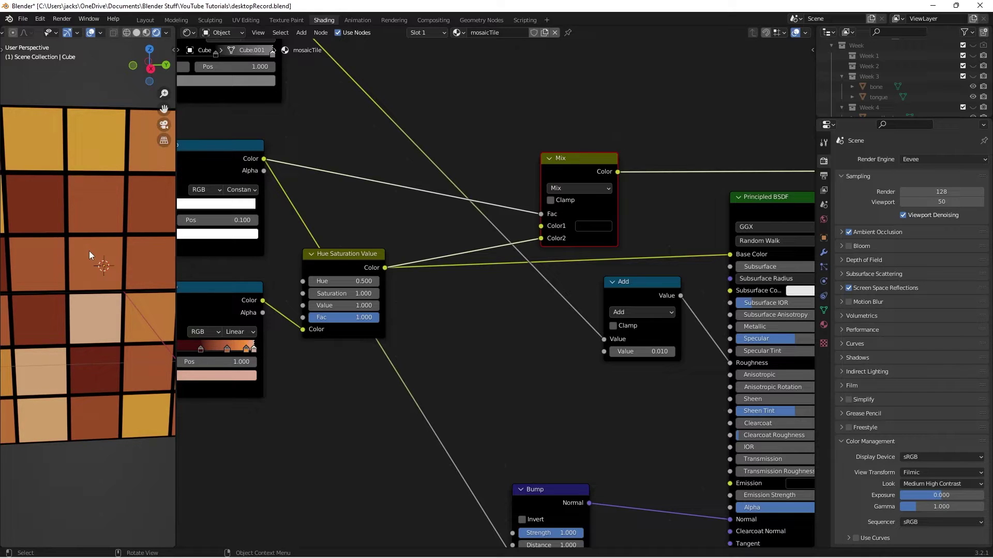
pyautogui.click(594, 228)
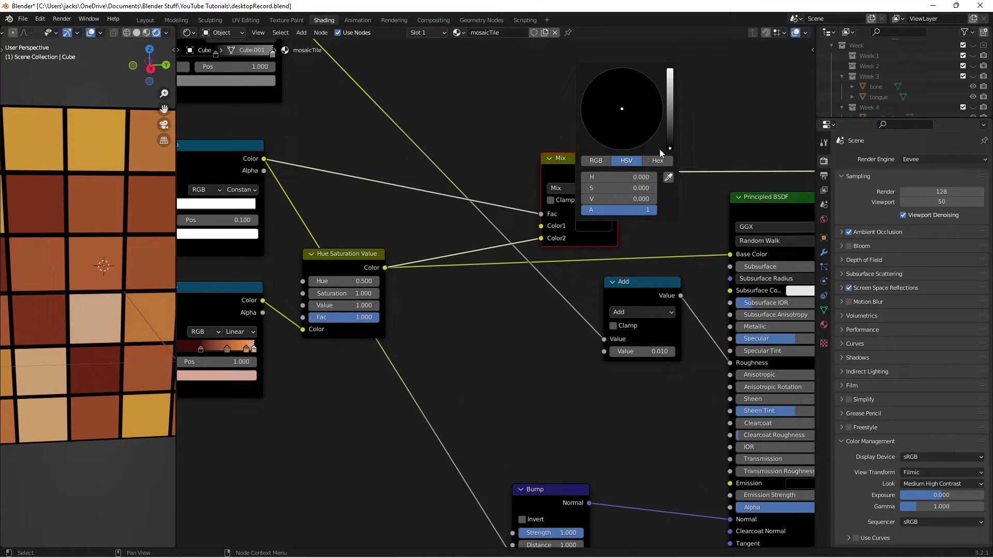
pyautogui.moveTo(672, 148); pyautogui.dragTo(670, 140)
pyautogui.moveTo(629, 105); pyautogui.dragTo(616, 148)
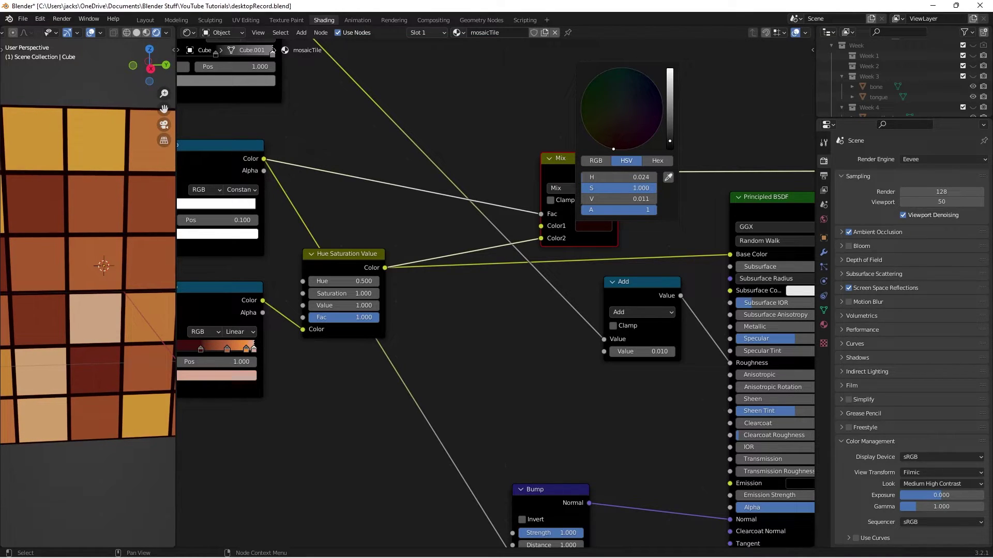
pyautogui.moveTo(42, 271); pyautogui.dragTo(150, 253, button='middle')
pyautogui.click(605, 226)
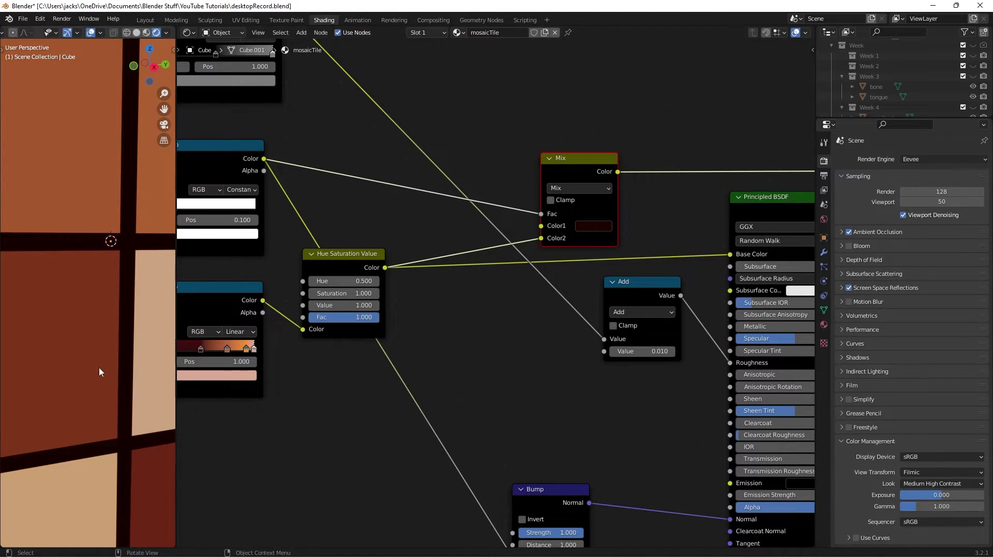
pyautogui.moveTo(98, 368)
pyautogui.mouseDown(button='middle')
pyautogui.moveTo(80, 357)
pyautogui.moveTo(122, 340)
pyautogui.moveTo(97, 381)
pyautogui.moveTo(104, 377)
pyautogui.mouseUp(button='middle')
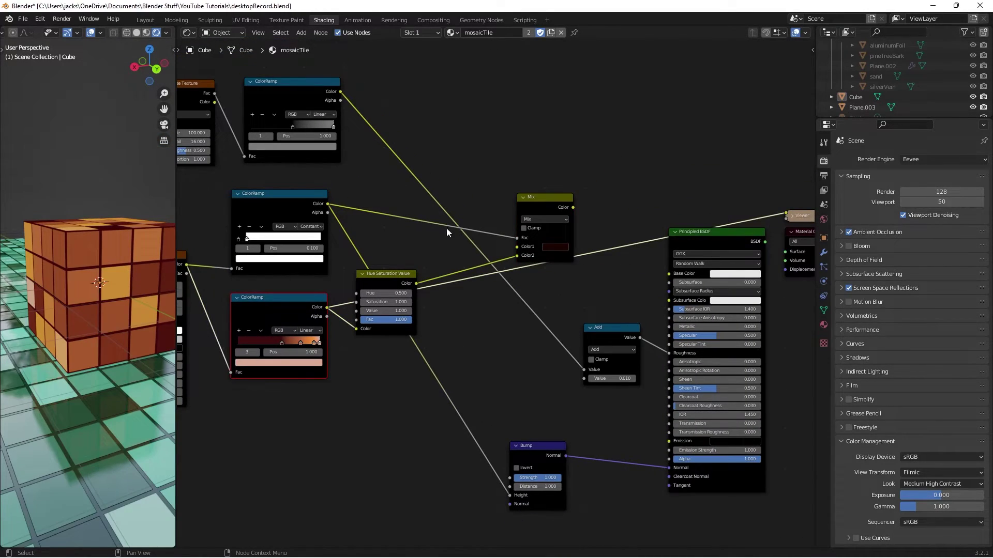
# Step: Connect the Mix node's Color to the Principled BSDF's Base Color and preview the Principled BSDF on the cube
pyautogui.scroll(2, 447, 232)
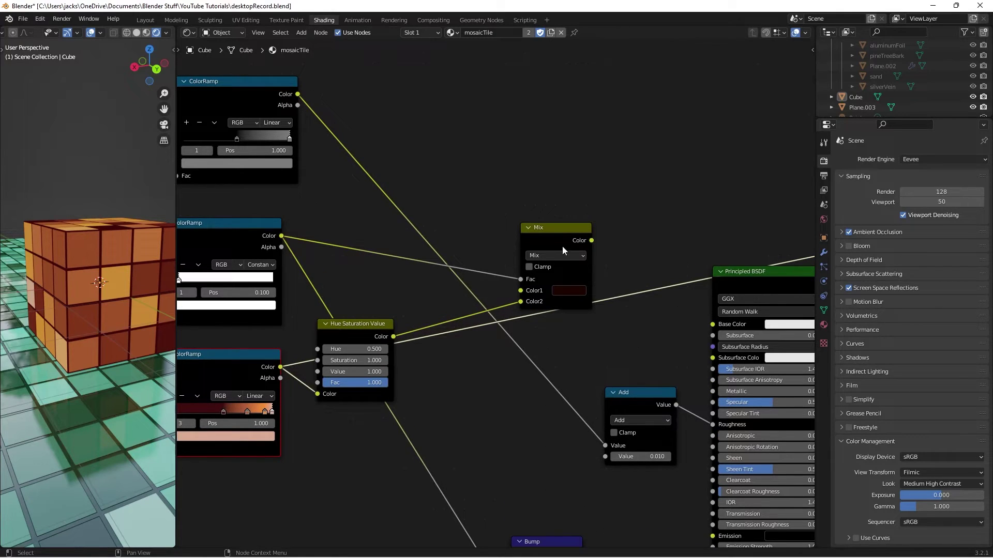
pyautogui.moveTo(562, 250); pyautogui.dragTo(712, 324)
pyautogui.moveTo(625, 340); pyautogui.dragTo(518, 333, button='middle')
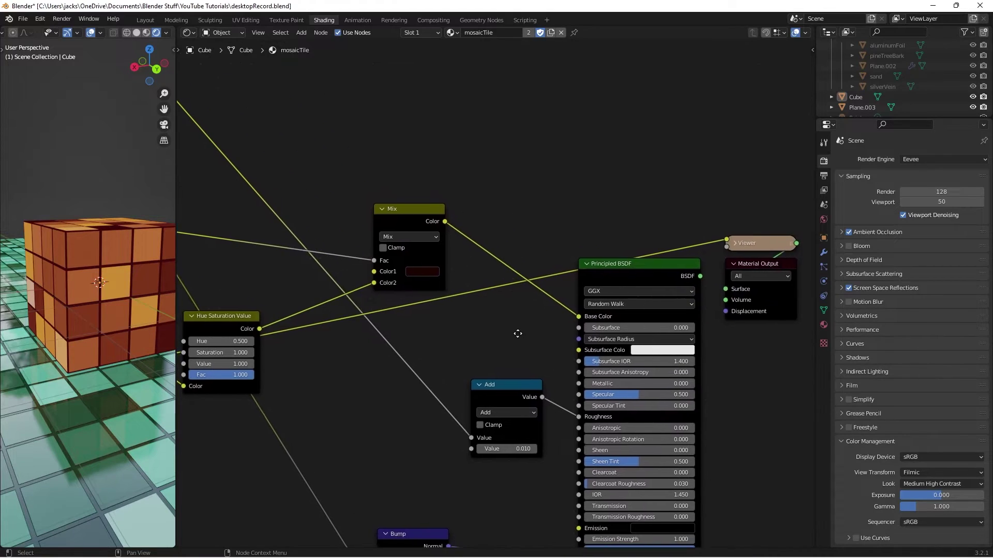
pyautogui.keyDown('ctrl'); pyautogui.keyDown('shift'); pyautogui.click(650, 275); pyautogui.keyUp('shift'); pyautogui.keyUp('ctrl')
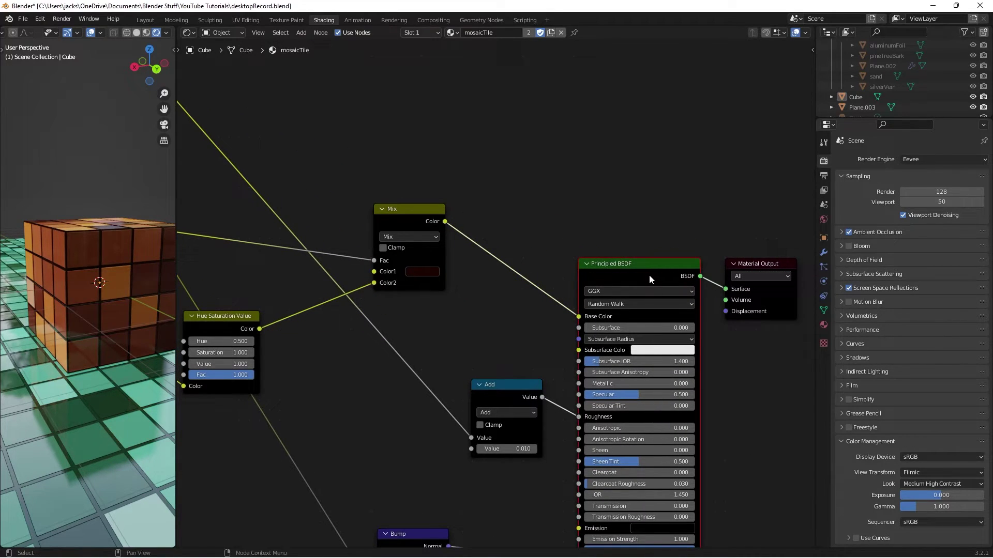
pyautogui.moveTo(76, 305); pyautogui.dragTo(95, 294, button='middle')
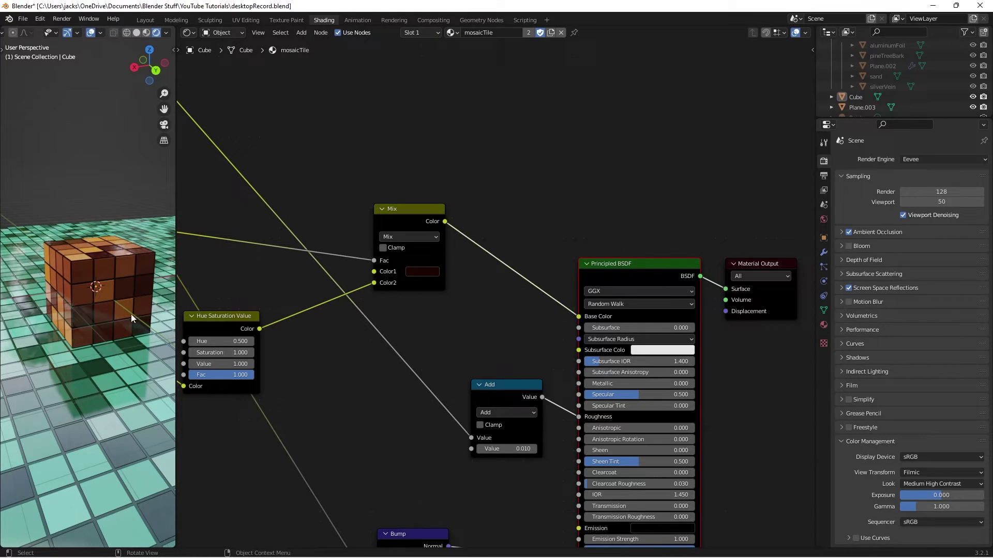
# Step: Preview the ColorRamp that feeds the Hue Saturation Value node, and return to the Principled BSDF preview
pyautogui.moveTo(325, 373); pyautogui.dragTo(464, 343, button='middle')
pyautogui.keyDown('ctrl'); pyautogui.keyDown('shift'); pyautogui.click(205, 330); pyautogui.keyUp('shift'); pyautogui.keyUp('ctrl')
pyautogui.moveTo(531, 290); pyautogui.dragTo(458, 312, button='middle')
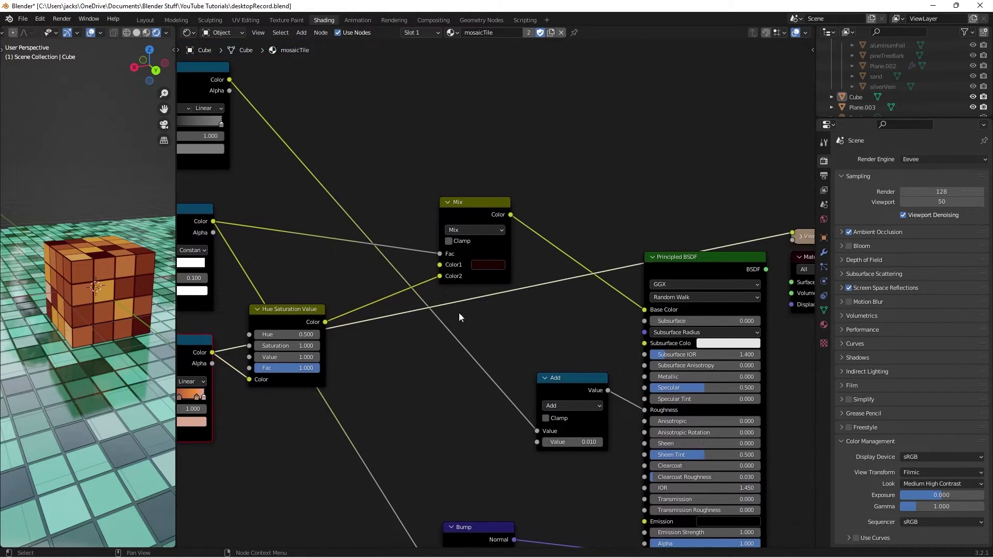
pyautogui.keyDown('ctrl'); pyautogui.keyDown('shift'); pyautogui.click(652, 278); pyautogui.keyUp('shift'); pyautogui.keyUp('ctrl')
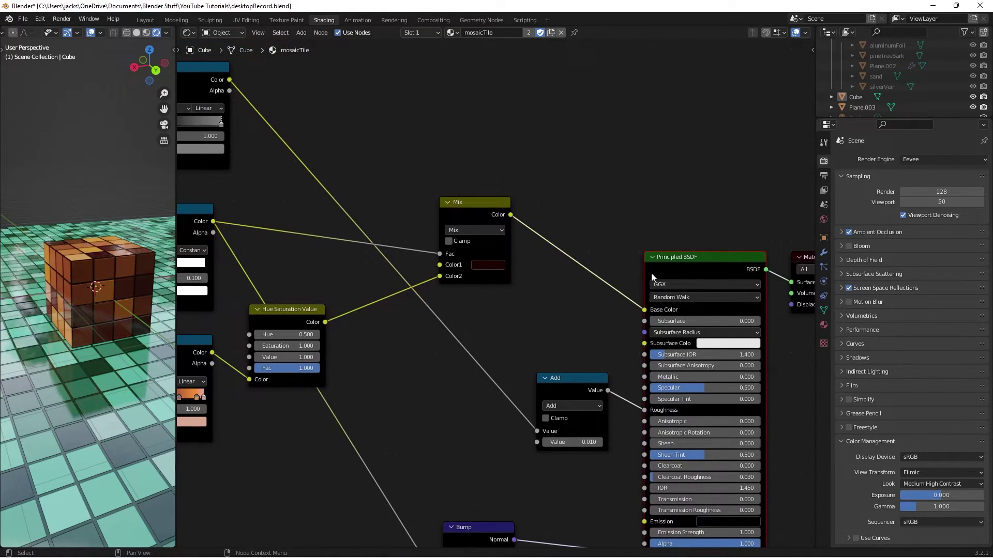
pyautogui.hotkey('alt', 'Tab')
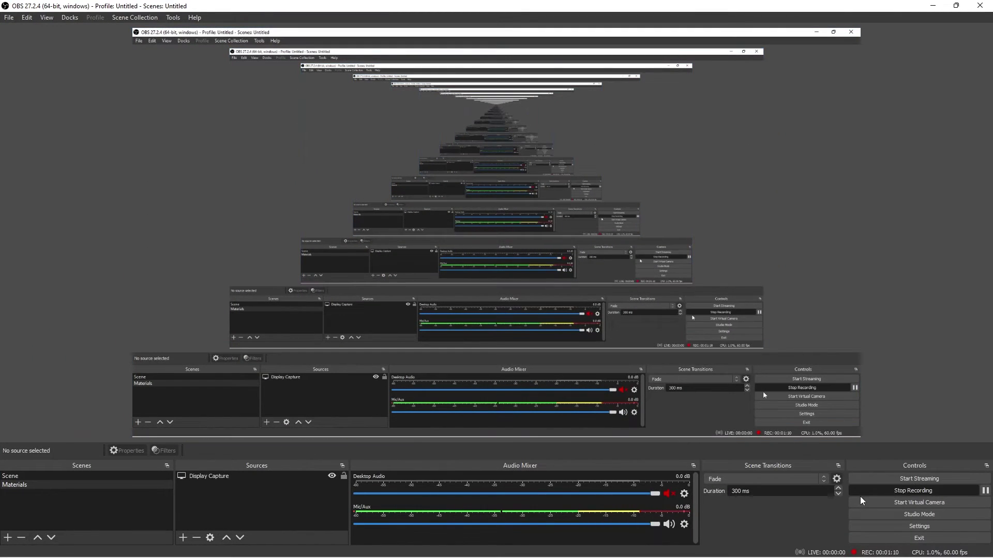
pyautogui.click(869, 492)
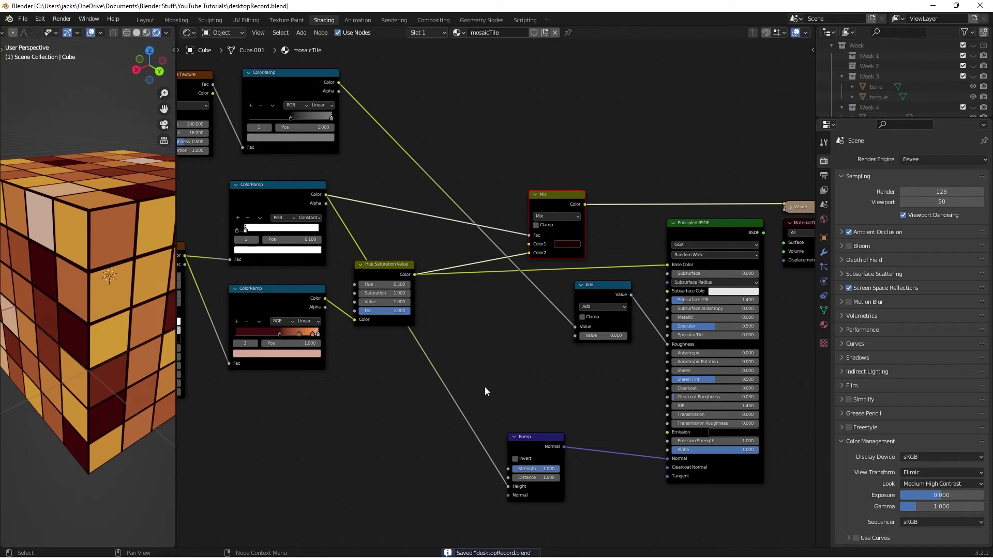
# Step: Set the Hue Saturation Value node's Hue to 0.3
pyautogui.scroll(5, 485, 388)
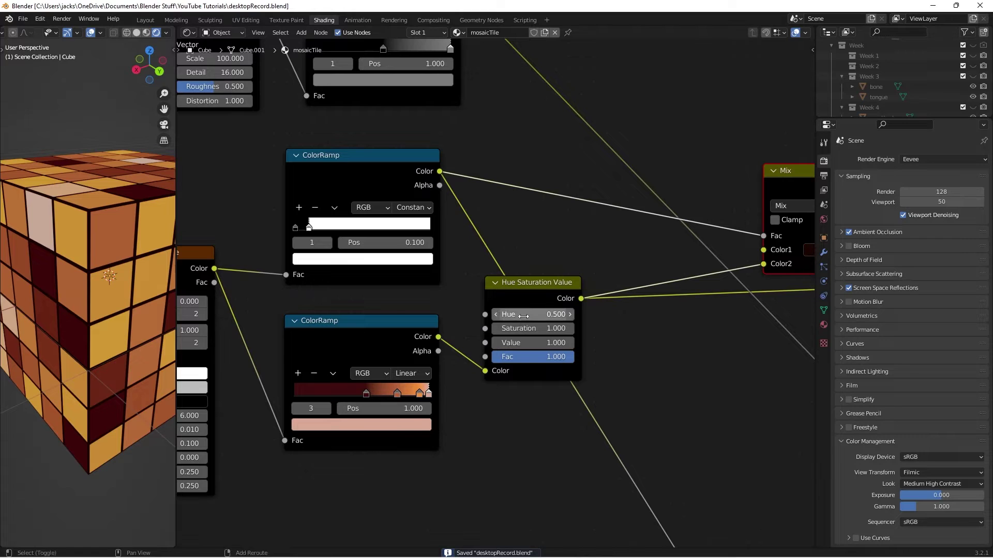
pyautogui.keyDown('shift'); pyautogui.moveTo(532, 314); pyautogui.dragTo(541, 344); pyautogui.keyUp('shift')
pyautogui.rightClick(538, 315)
pyautogui.rightClick(534, 330)
pyautogui.rightClick(544, 344)
pyautogui.click(531, 314)
pyautogui.write('0.3')
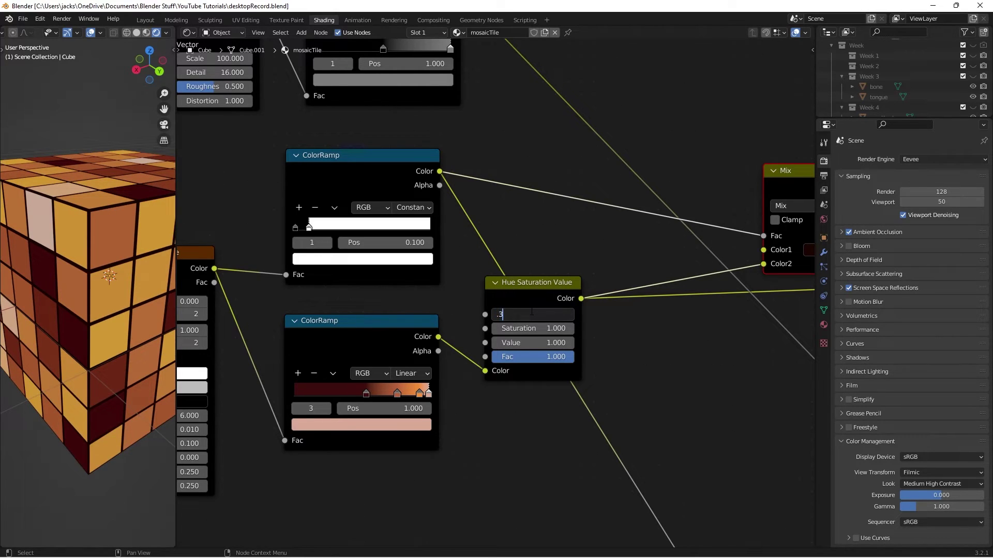
pyautogui.press('Return')
pyautogui.moveTo(560, 357)
pyautogui.mouseDown()
pyautogui.moveTo(530, 357)
pyautogui.moveTo(560, 357)
pyautogui.mouseUp()
# Step: Set the Hue of the Hue Saturation Value node back to 0.5 and check the tile colors on the cube
pyautogui.click(533, 315)
pyautogui.write('.5')
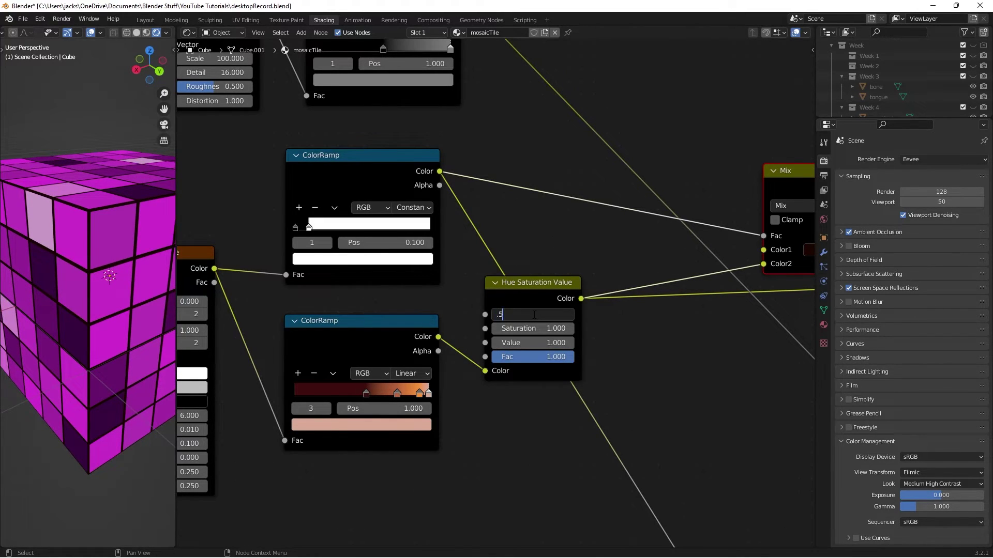
pyautogui.press('Return')
pyautogui.scroll(-1, 203, 337)
pyautogui.scroll(-1, 119, 320)
pyautogui.moveTo(81, 313)
pyautogui.mouseDown(button='middle')
pyautogui.moveTo(135, 300)
pyautogui.moveTo(92, 310)
pyautogui.mouseUp(button='middle')
pyautogui.scroll(-3, 134, 300)
pyautogui.scroll(4, 92, 309)
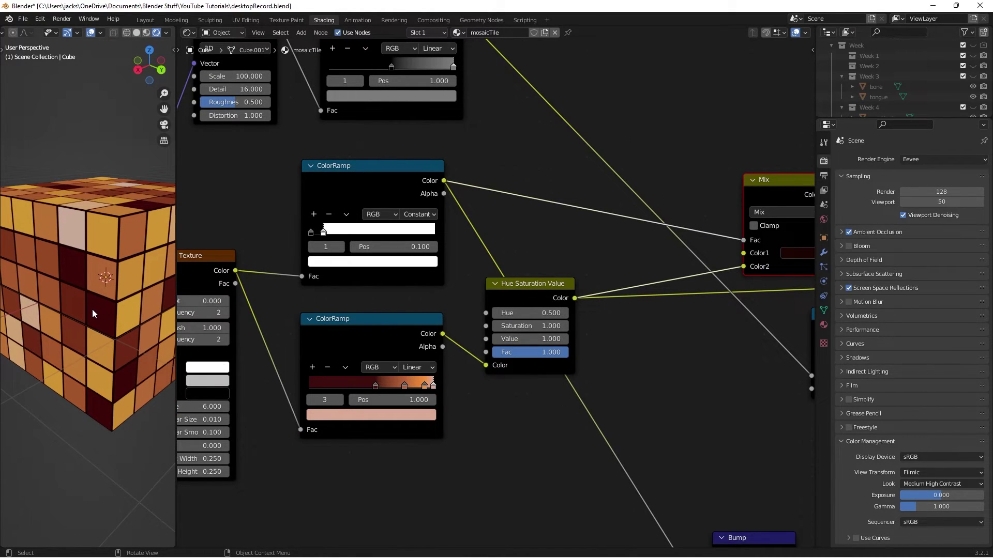
# Step: Save the file and hide the cube from the viewport
pyautogui.scroll(-2, 92, 309)
pyautogui.scroll(-2, 323, 310)
pyautogui.moveTo(294, 313); pyautogui.dragTo(508, 276, button='middle')
pyautogui.hotkey('ctrl', 's')
pyautogui.moveTo(116, 246); pyautogui.dragTo(114, 269, button='middle')
pyautogui.scroll(3, 114, 268)
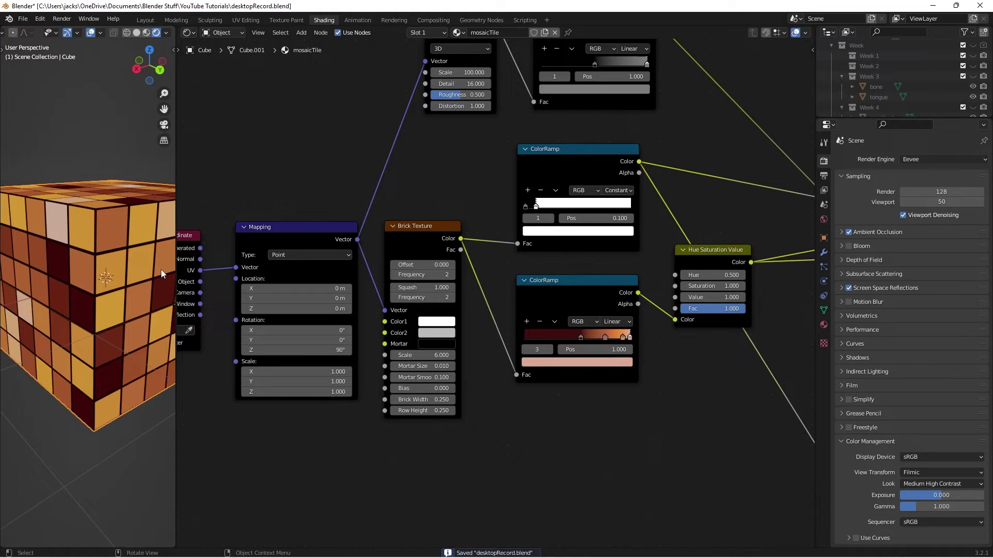
pyautogui.press('h')
pyautogui.scroll(-3, 119, 331)
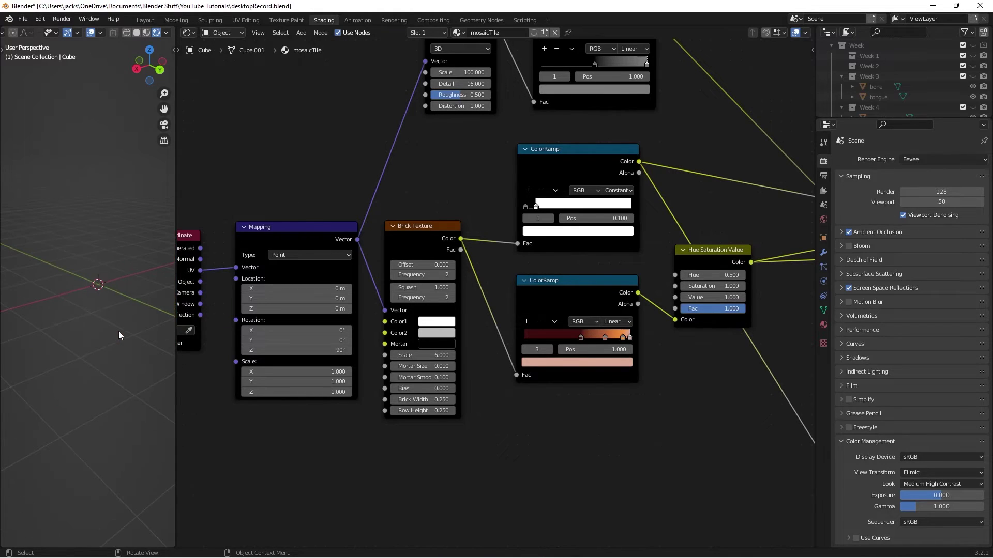
# Step: Switch to the Layout workspace and display the viewport in Rendered shading
pyautogui.click(145, 20)
pyautogui.moveTo(537, 143); pyautogui.dragTo(600, 126, button='middle')
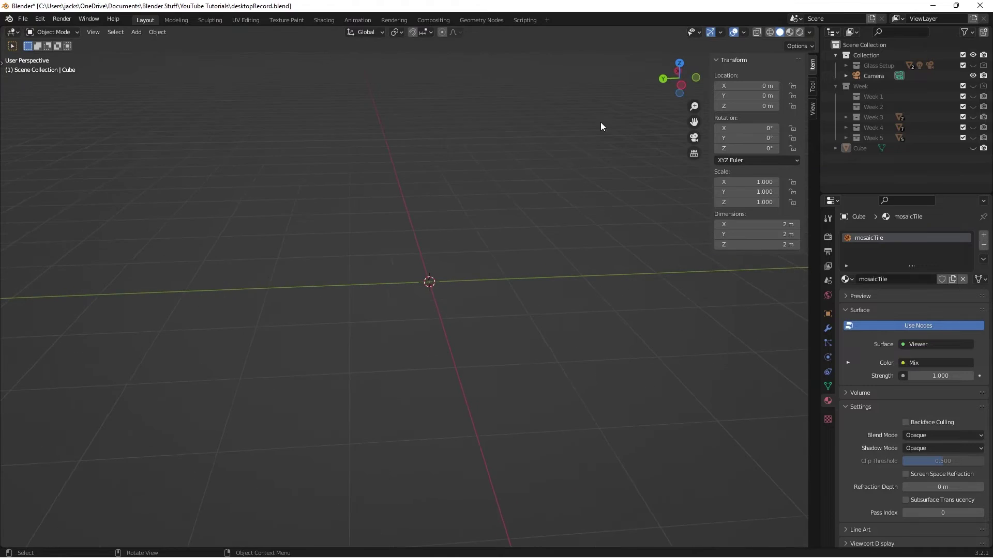
pyautogui.click(800, 32)
pyautogui.click(810, 33)
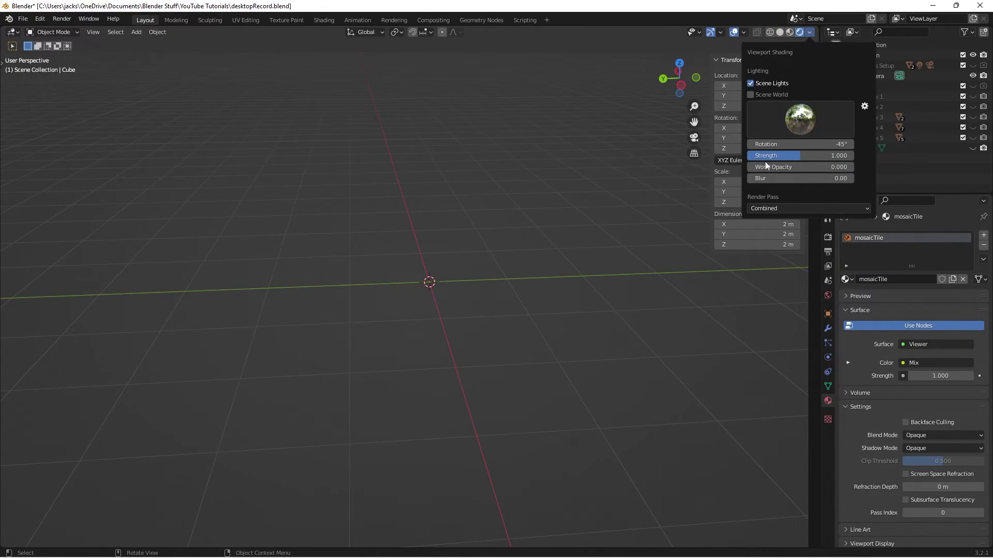
pyautogui.moveTo(490, 287); pyautogui.dragTo(474, 290, button='middle')
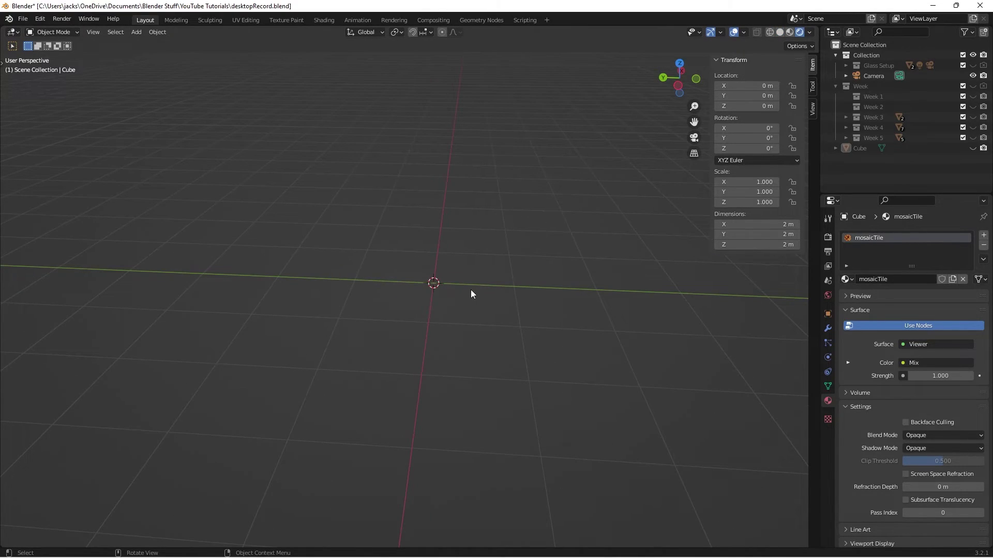
# Step: Add a UV sphere at the world origin with 32 segments and 16 rings, and shade it smooth
pyautogui.hotkey('shift', 'a')
pyautogui.moveTo(470, 289)
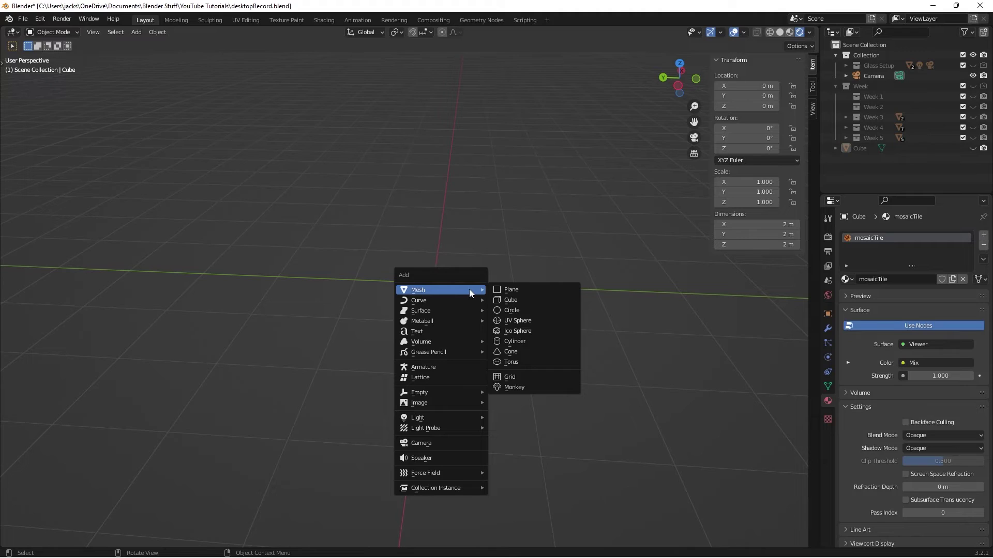
pyautogui.click(535, 325)
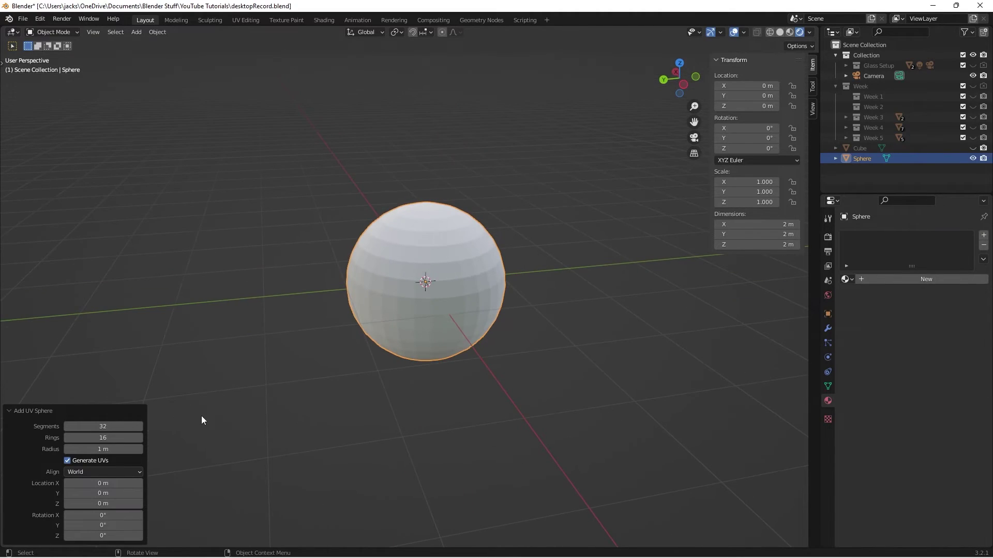
pyautogui.click(114, 426)
pyautogui.press('Escape')
pyautogui.rightClick(397, 322)
pyautogui.click(398, 322)
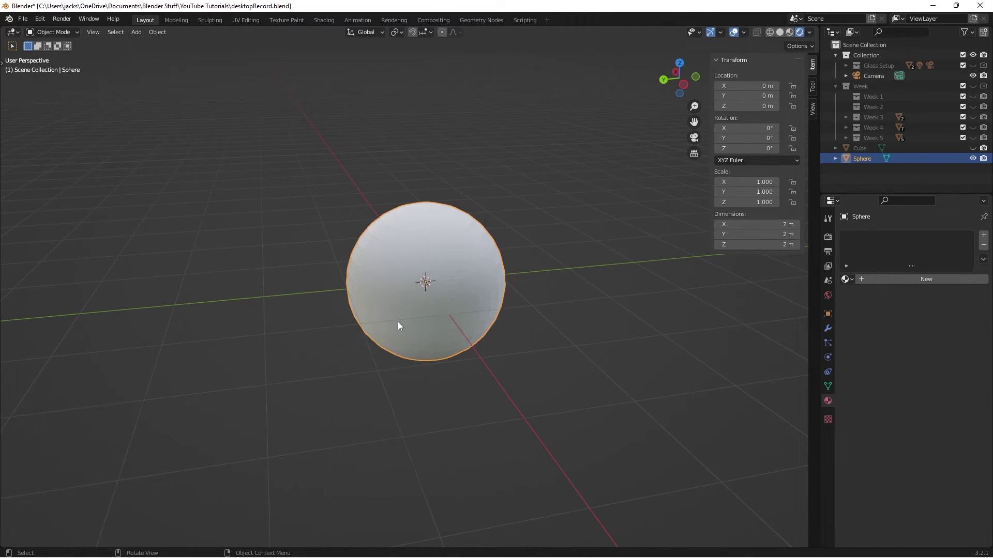
pyautogui.moveTo(399, 321); pyautogui.dragTo(438, 308, button='middle')
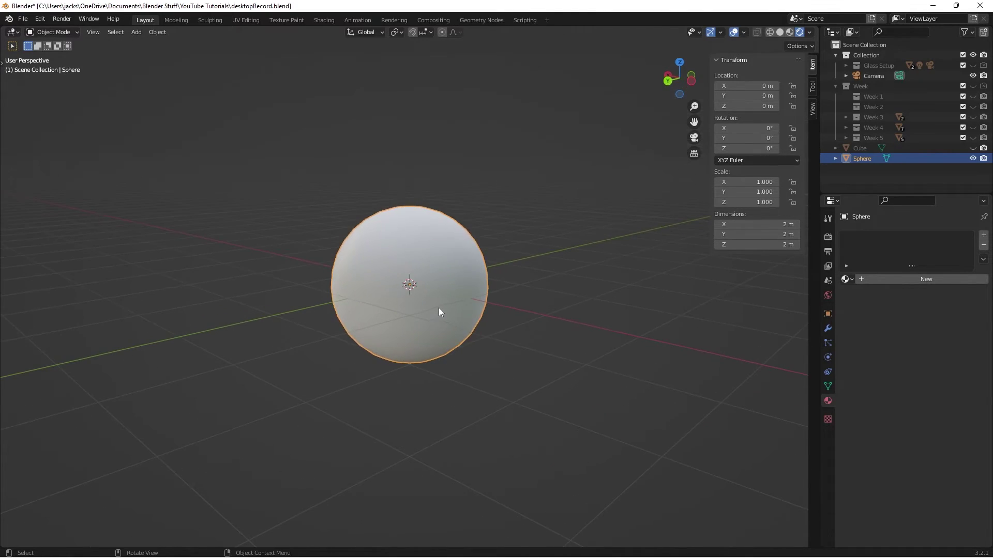
# Step: Assign the existing mosaicTile material to the sphere
pyautogui.click(845, 280)
pyautogui.write('mosaic')
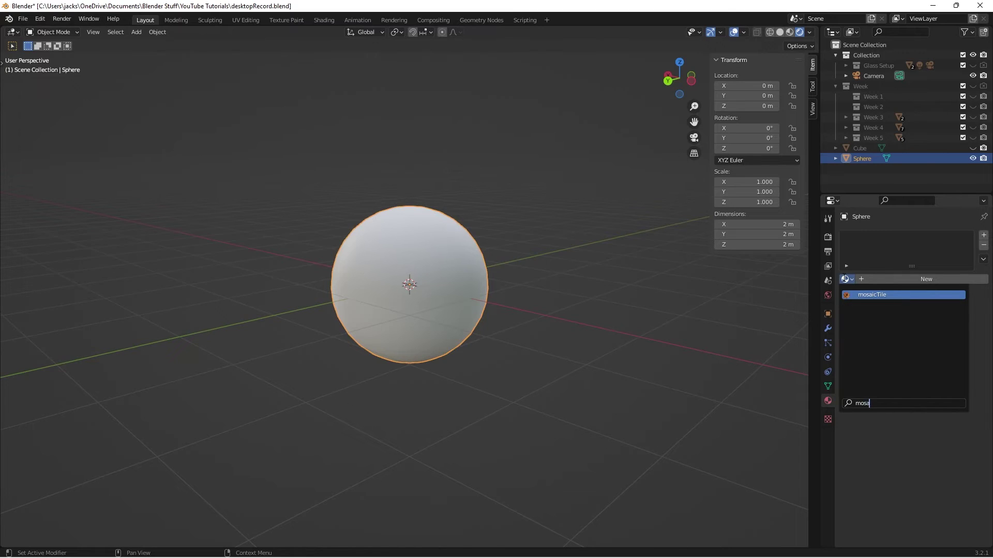
pyautogui.press('Return')
# Step: Examine how the mosaic tile pattern wraps around the sphere's sides and pole
pyautogui.moveTo(473, 303)
pyautogui.mouseDown(button='middle')
pyautogui.moveTo(455, 305)
pyautogui.moveTo(474, 307)
pyautogui.mouseUp(button='middle')
pyautogui.scroll(2, 453, 305)
pyautogui.scroll(1, 475, 307)
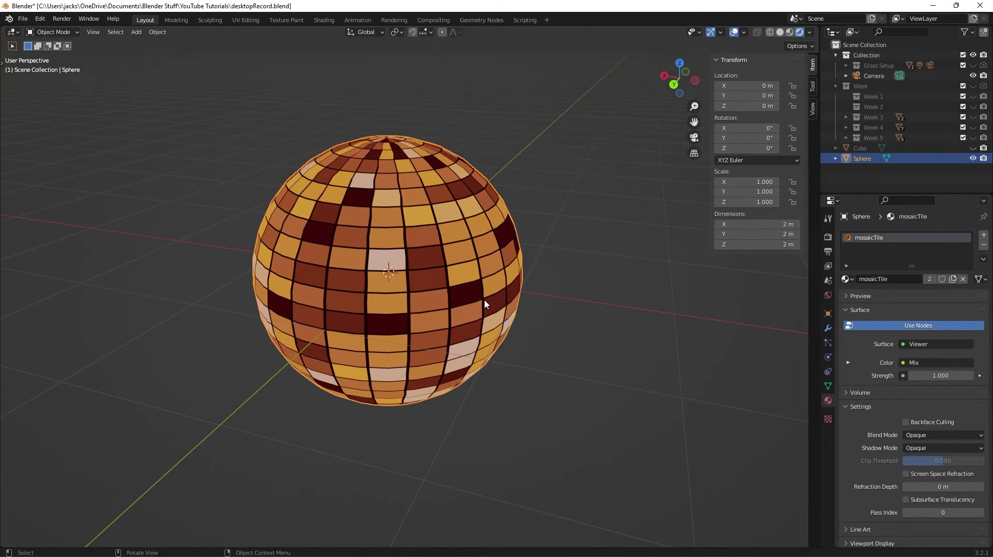
pyautogui.moveTo(477, 176); pyautogui.dragTo(471, 203, button='middle')
pyautogui.scroll(3, 469, 203)
pyautogui.scroll(-1, 466, 196)
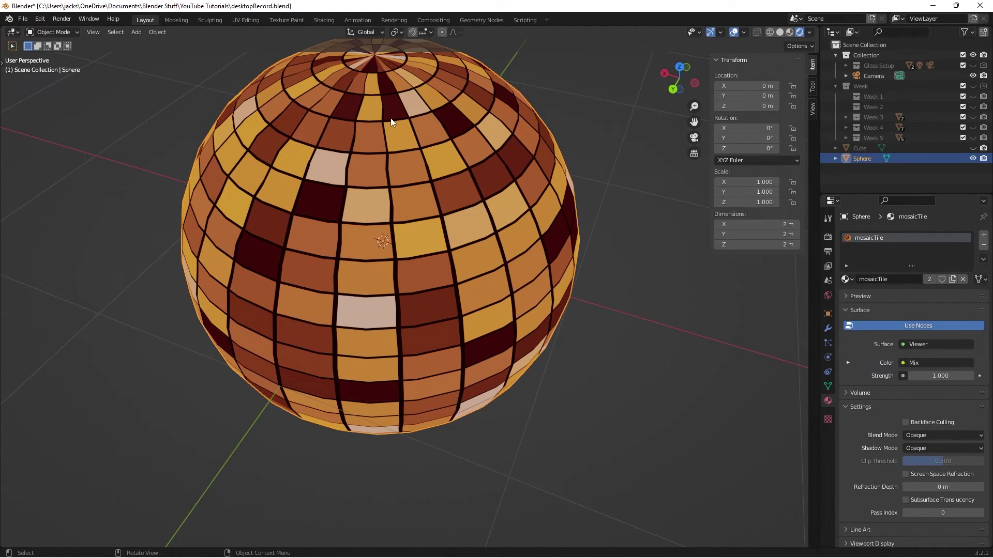
pyautogui.moveTo(390, 118); pyautogui.dragTo(526, 305, button='middle')
pyautogui.scroll(-3, 470, 225)
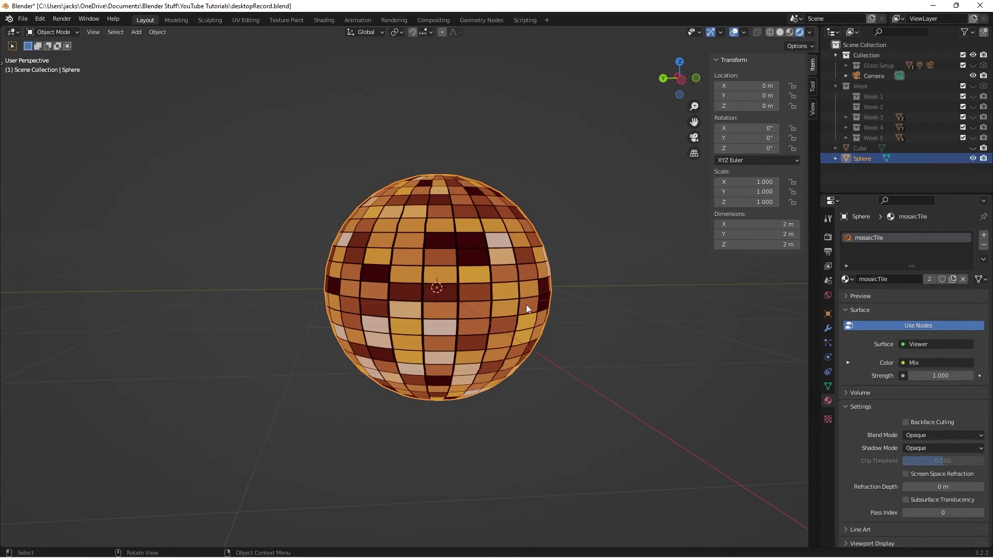
pyautogui.moveTo(406, 294); pyautogui.dragTo(358, 300, button='middle')
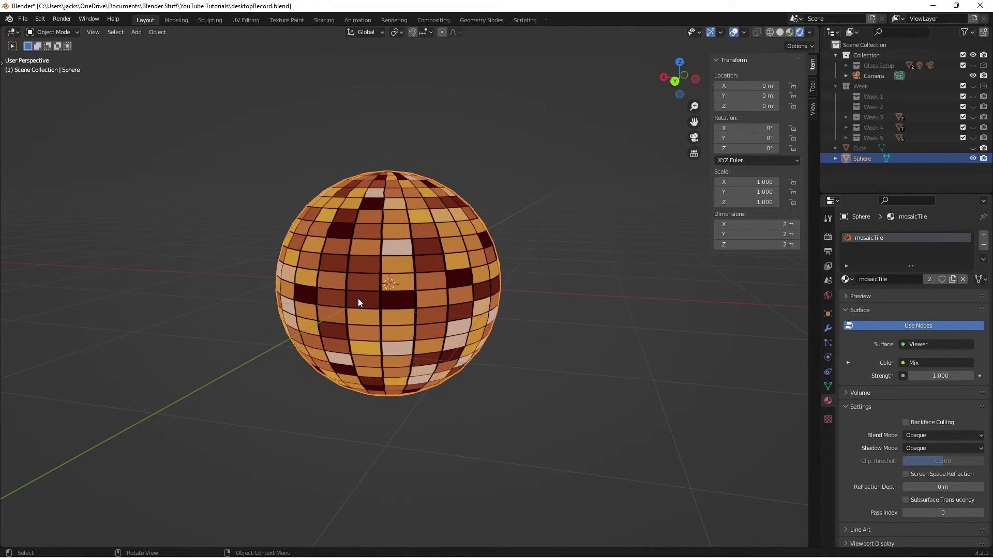
# Step: Scale the sphere up by about 1.89 in camera view and apply its rotation and scale
pyautogui.press('KP_0')
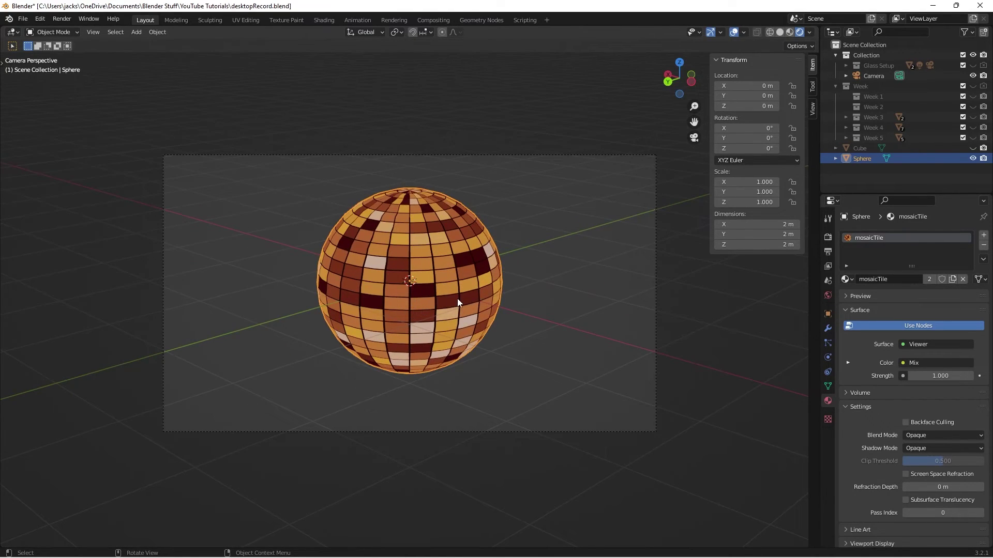
pyautogui.press('s')
pyautogui.click(512, 321)
pyautogui.hotkey('ctrl', 'a')
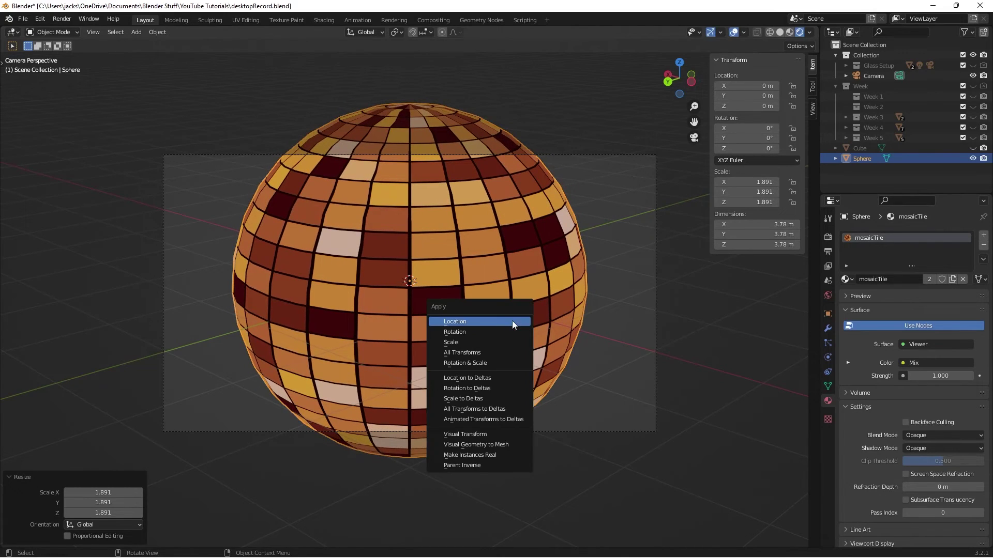
pyautogui.click(501, 363)
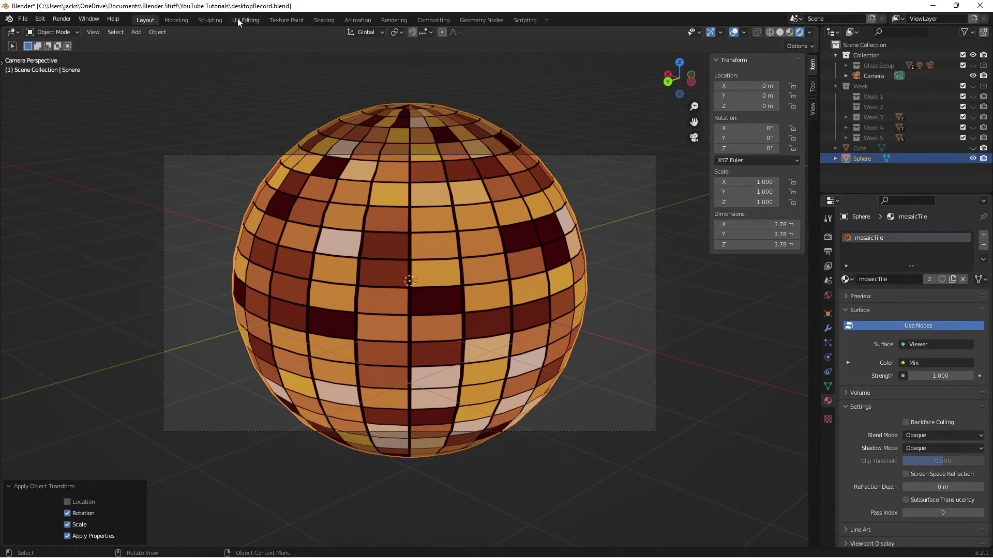
# Step: Switch to the Shading workspace and set the Brick Texture node's Scale to 5
pyautogui.click(316, 21)
pyautogui.scroll(2, 421, 361)
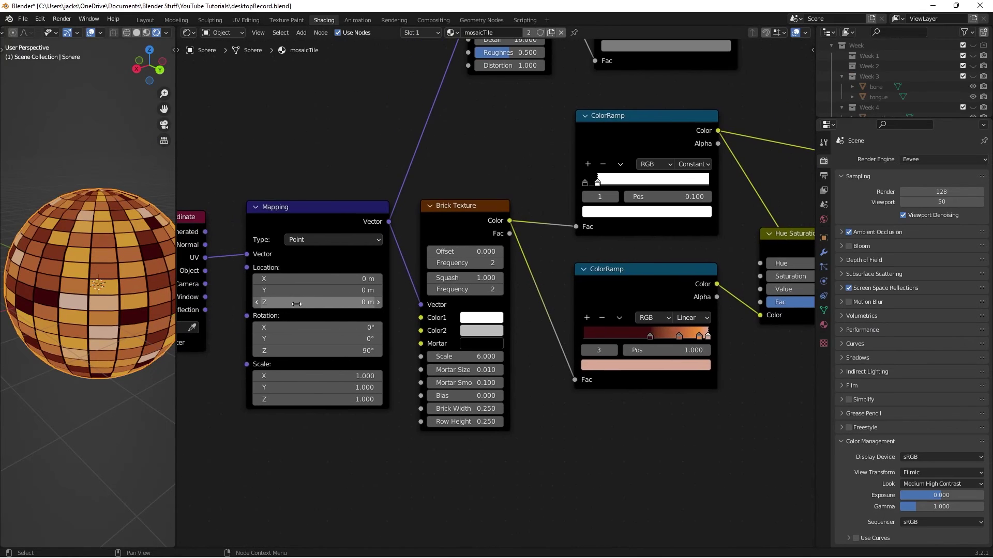
pyautogui.click(451, 357)
pyautogui.write('5')
pyautogui.press('Return')
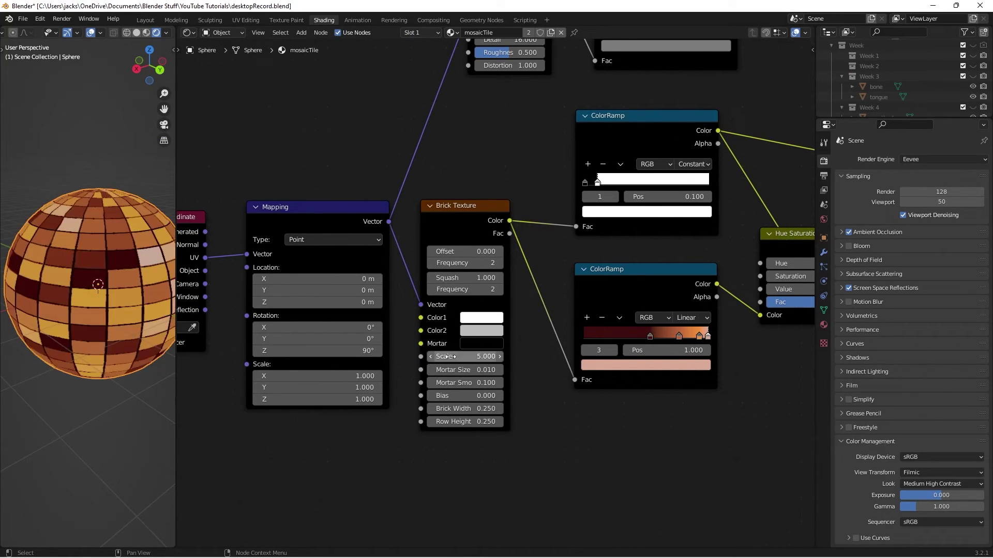
# Step: Hide the sphere and make the cube visible again
pyautogui.scroll(-3, 120, 320)
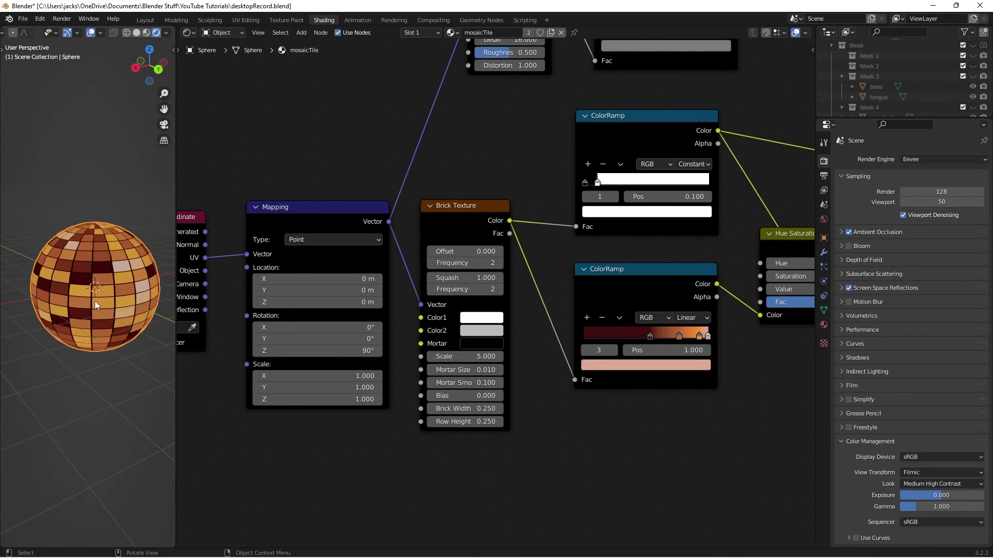
pyautogui.press('h')
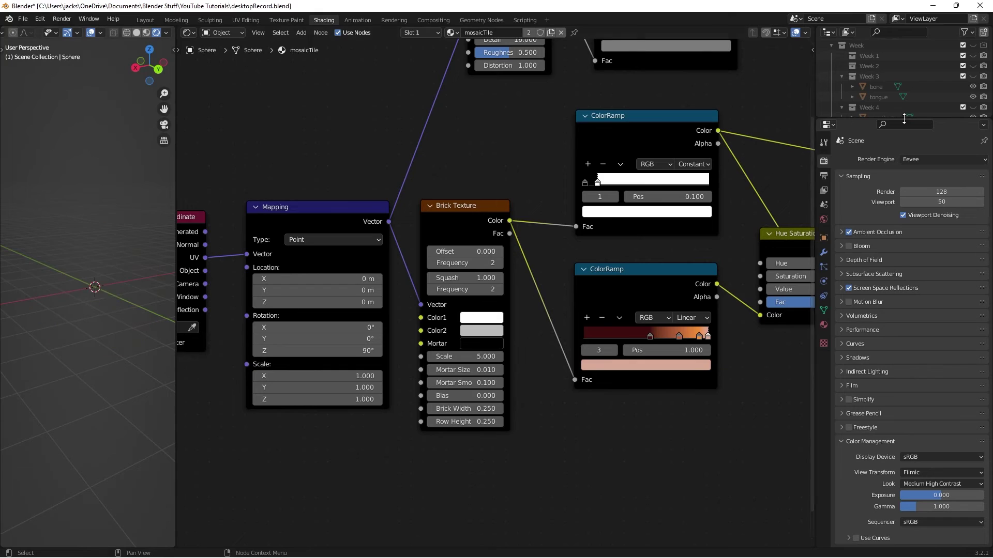
pyautogui.scroll(-8, 905, 77)
pyautogui.click(972, 97)
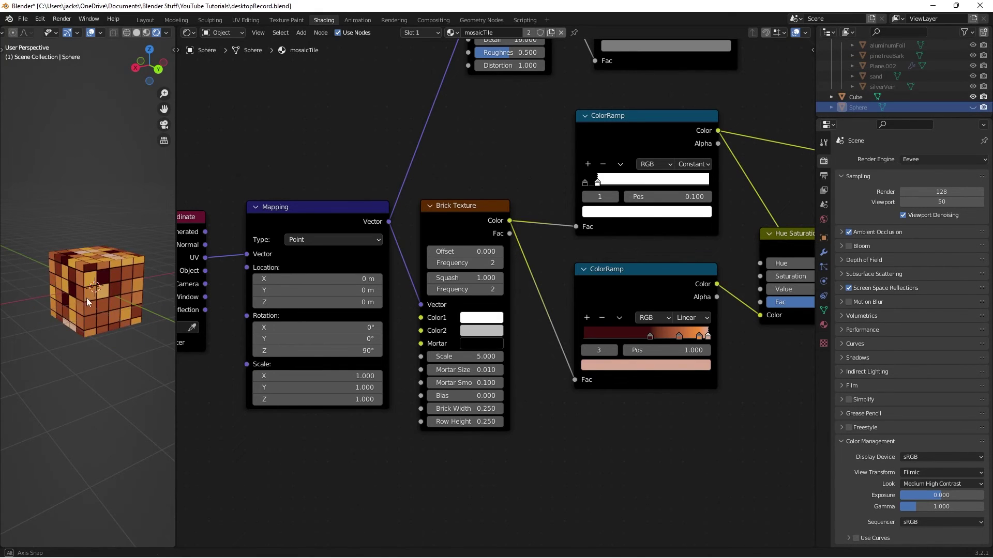
# Step: Set the Brick Texture node's Scale to 6, check the tiles on the cube's faces, and save the file
pyautogui.scroll(6, 48, 257)
pyautogui.moveTo(48, 254); pyautogui.dragTo(68, 248, button='middle')
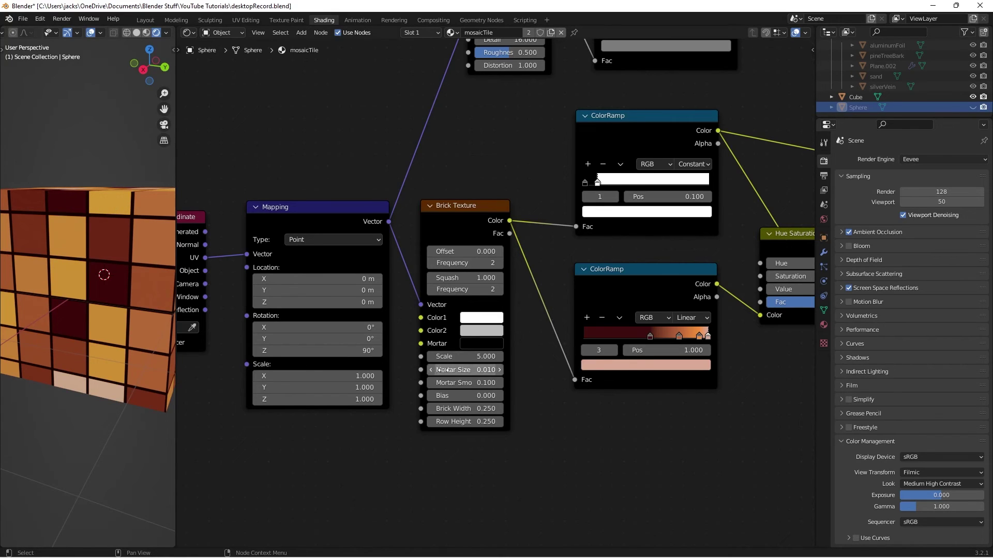
pyautogui.click(480, 367)
pyautogui.click(478, 357)
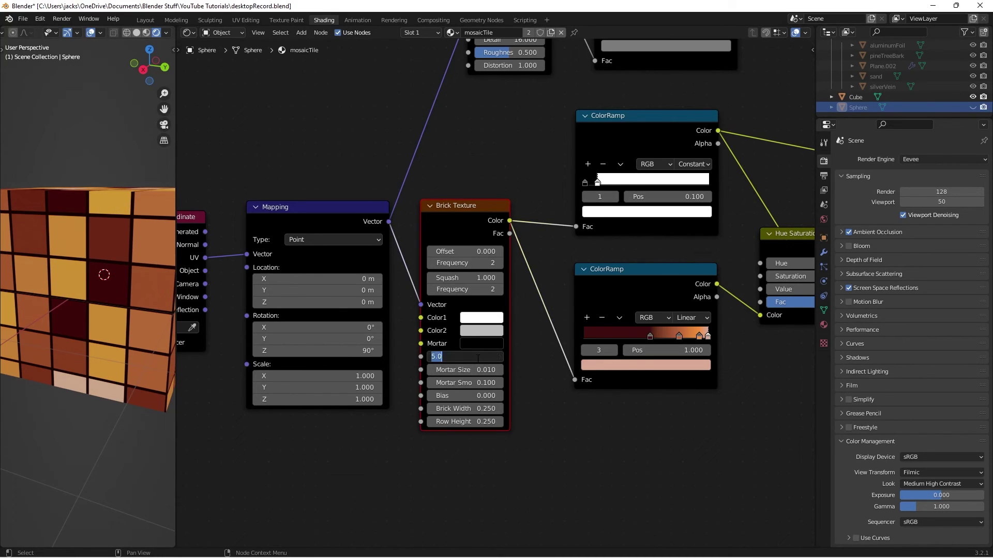
pyautogui.write('6')
pyautogui.press('Return')
pyautogui.moveTo(159, 400); pyautogui.dragTo(94, 374, button='middle')
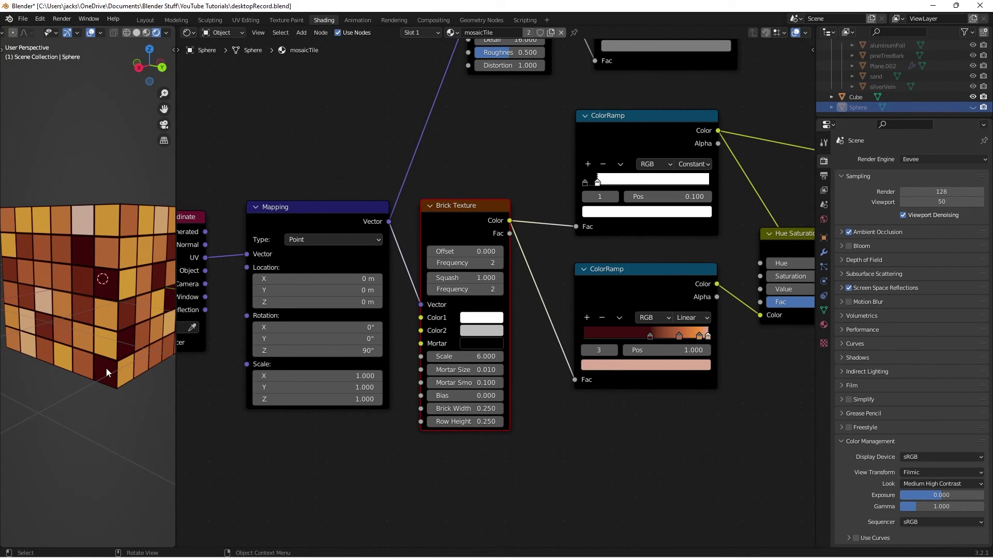
pyautogui.moveTo(106, 367); pyautogui.dragTo(105, 294, button='middle')
pyautogui.hotkey('ctrl', 's')
# Step: Move the Add math node slightly lower, beside the Principled BSDF's Roughness input, and save the file
pyautogui.scroll(3, 1, 293)
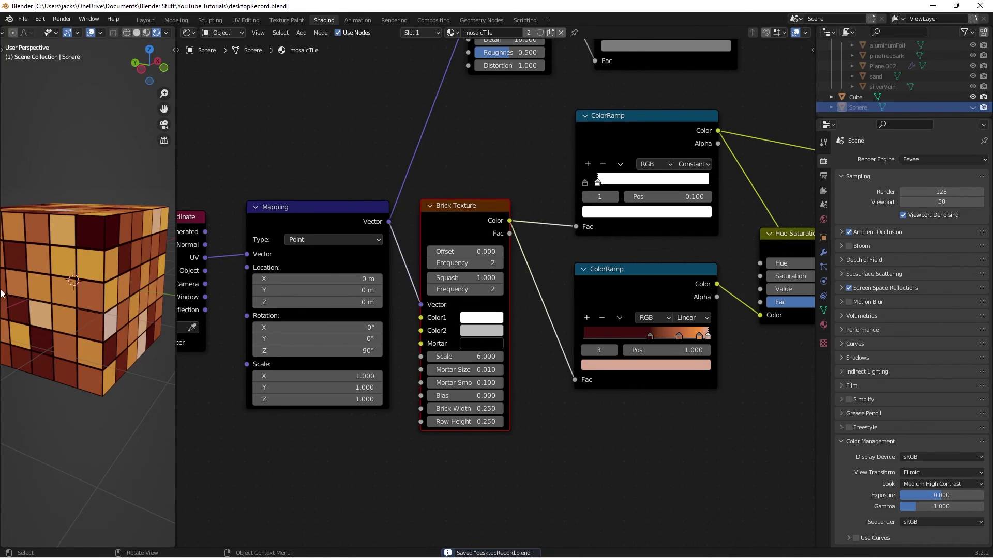
pyautogui.scroll(-2, 380, 209)
pyautogui.moveTo(555, 182); pyautogui.dragTo(495, 208, button='middle')
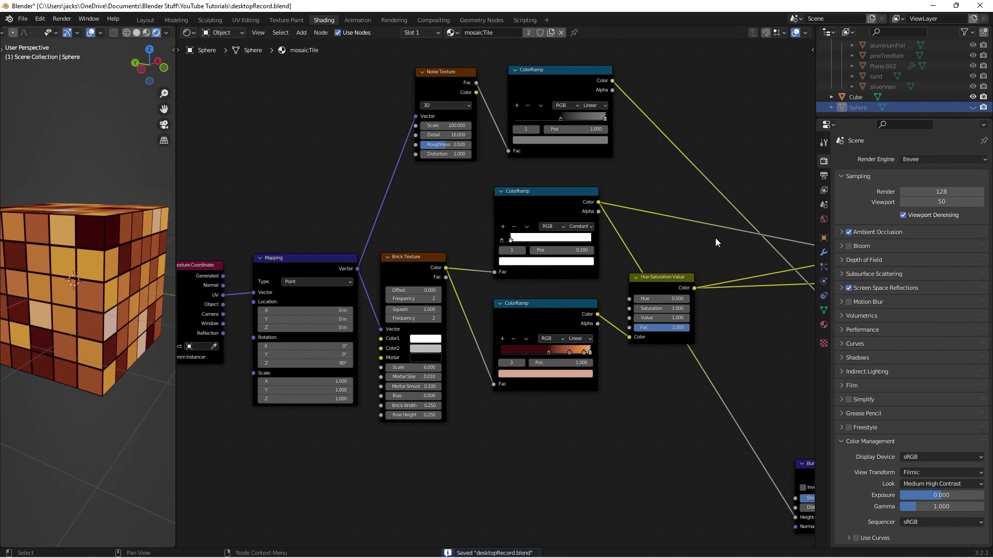
pyautogui.scroll(-4, 715, 238)
pyautogui.moveTo(715, 238); pyautogui.dragTo(489, 183, button='middle')
pyautogui.moveTo(623, 211); pyautogui.dragTo(509, 196, button='middle')
pyautogui.scroll(2, 509, 196)
pyautogui.moveTo(512, 223); pyautogui.dragTo(522, 254)
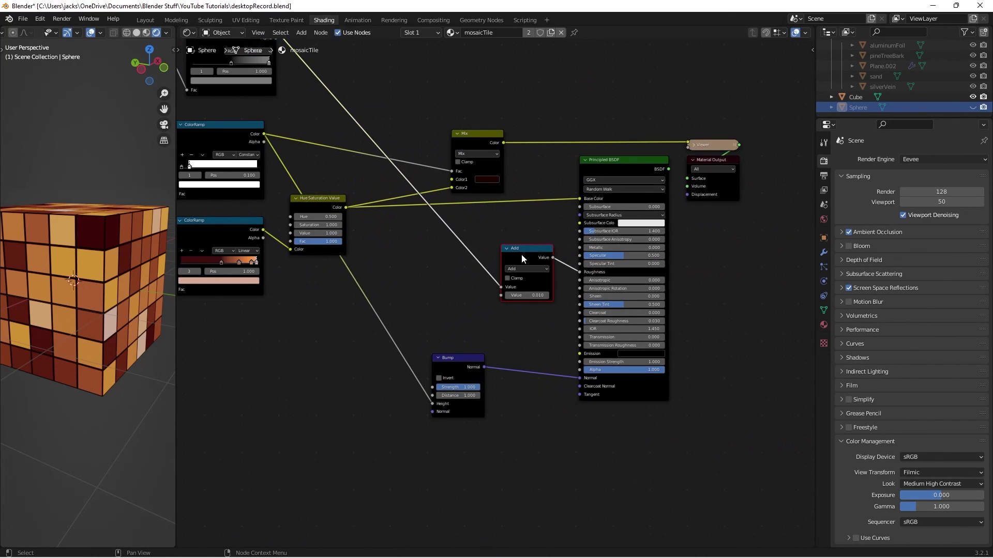
pyautogui.click(510, 240)
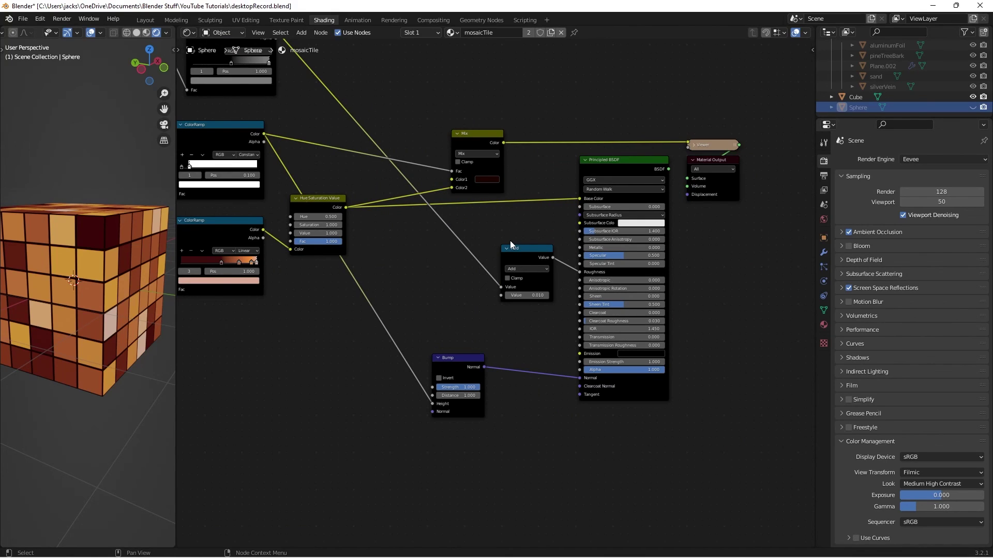
pyautogui.hotkey('ctrl', 's')
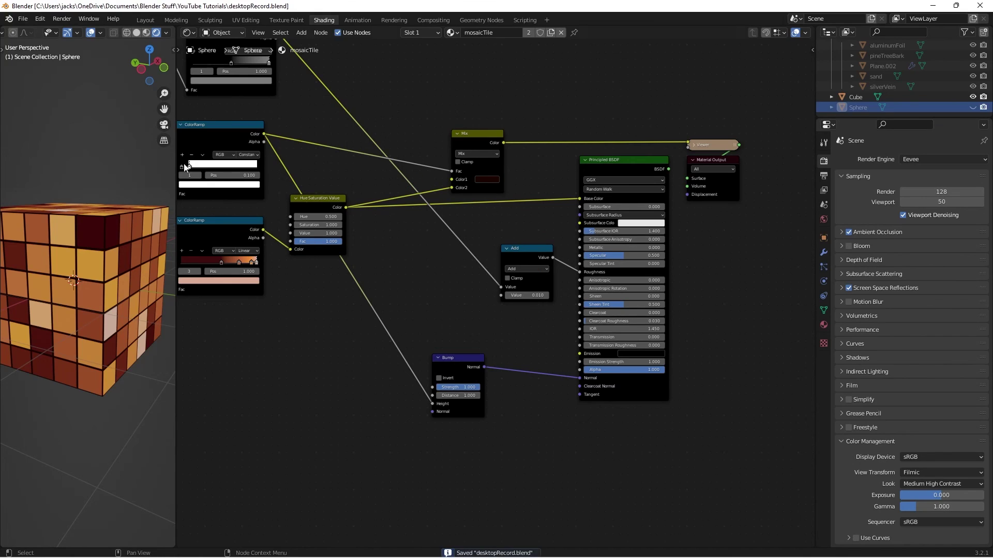